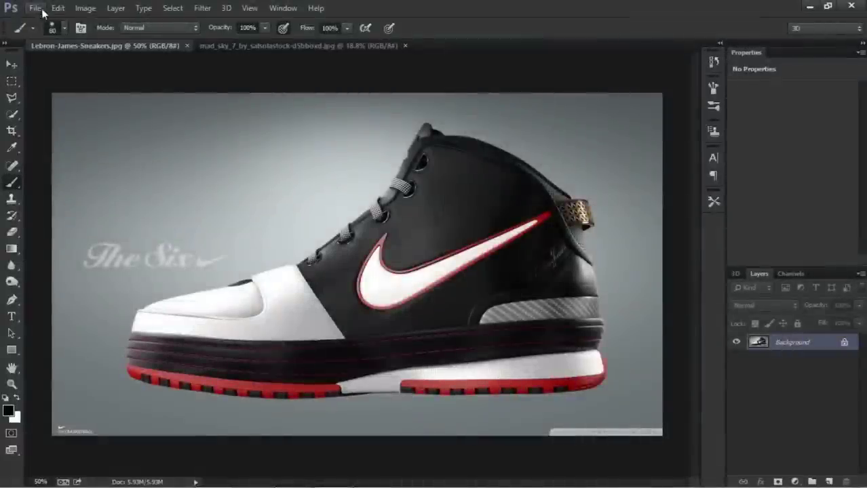
# Create Untitled-1, a white RGB document 1920 × 1080 px at 300 pixels/inch.
pyautogui.click(33, 8)
pyautogui.click(46, 22)
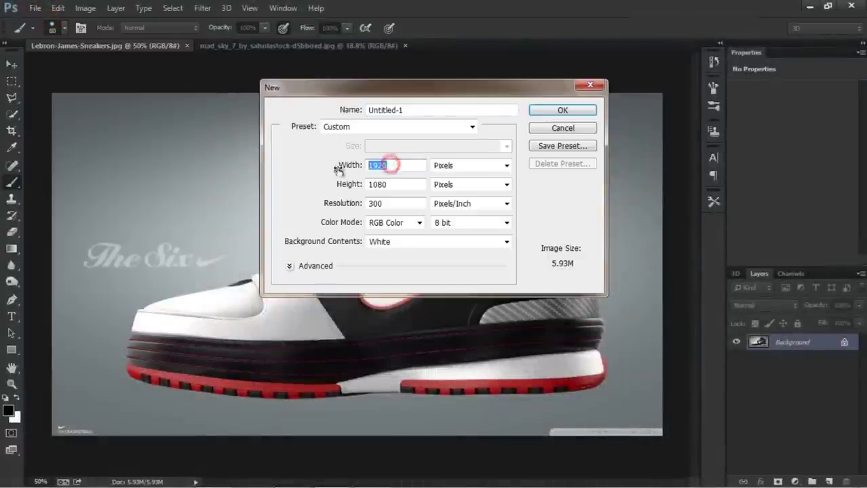
pyautogui.moveTo(397, 206); pyautogui.dragTo(377, 210)
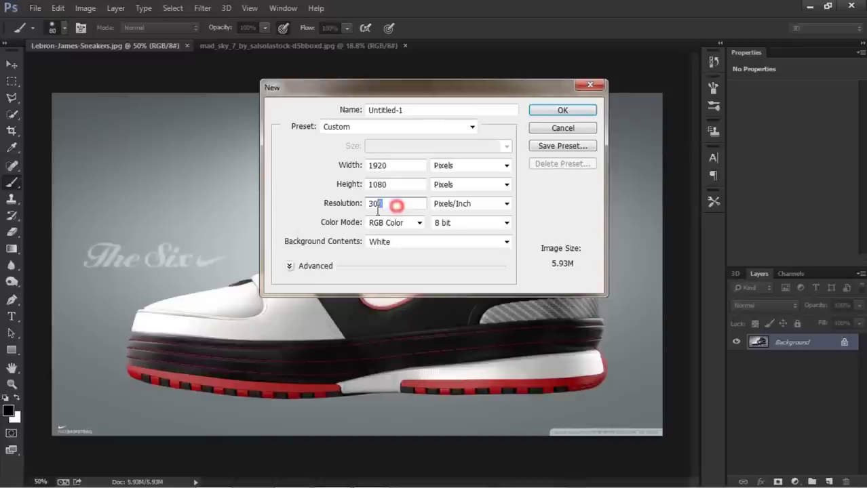
pyautogui.click(584, 110)
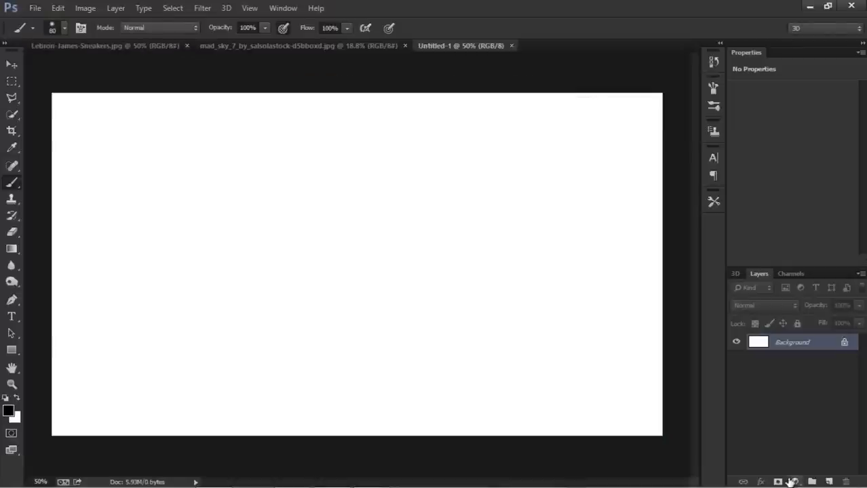
# Add a Gradient fill layer from the Black, White preset with a near-black #041014 start stop.
pyautogui.click(793, 482)
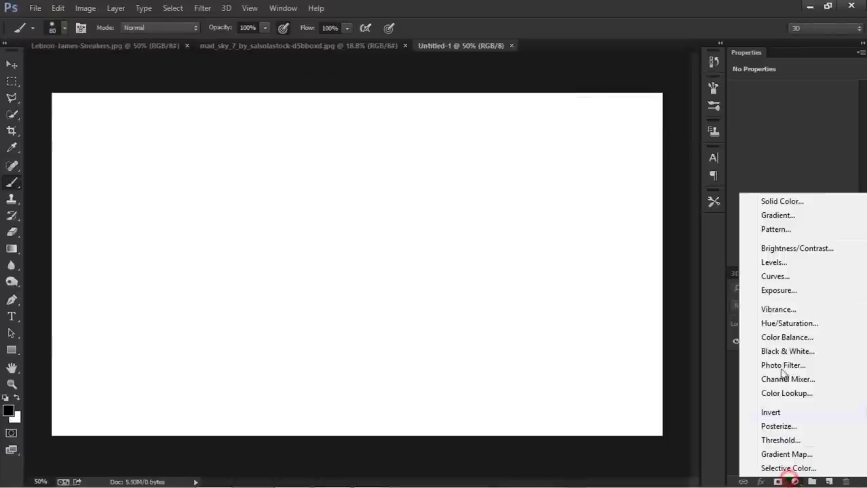
pyautogui.click(770, 217)
pyautogui.click(631, 159)
pyautogui.click(627, 130)
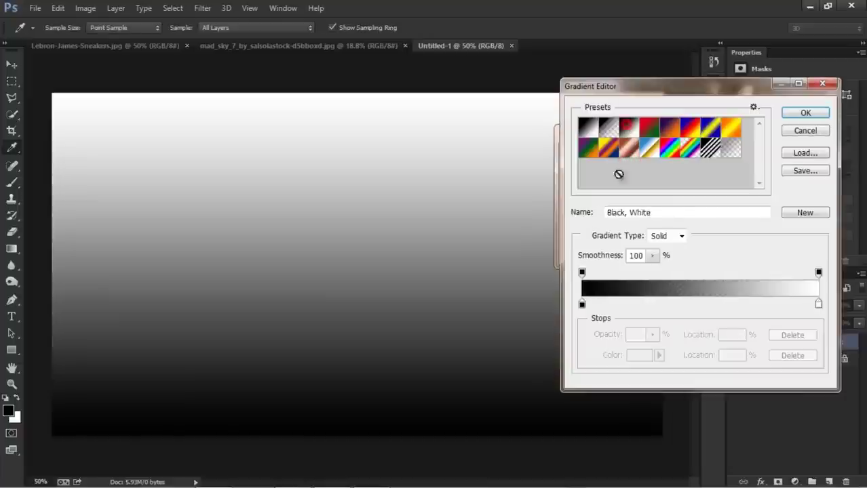
pyautogui.doubleClick(581, 305)
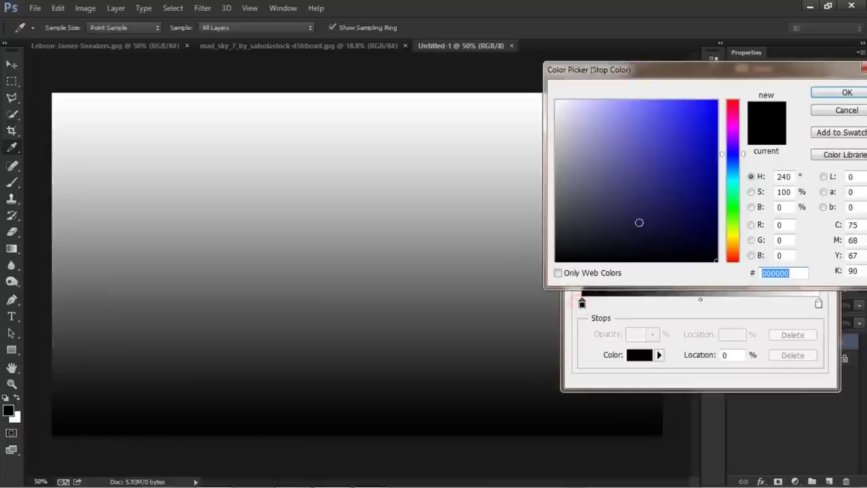
pyautogui.moveTo(729, 182); pyautogui.dragTo(731, 176)
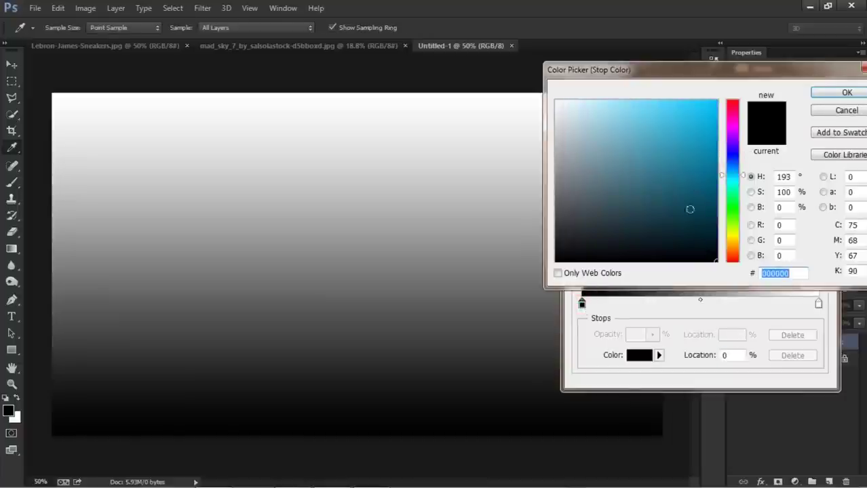
pyautogui.moveTo(684, 242); pyautogui.dragTo(686, 250)
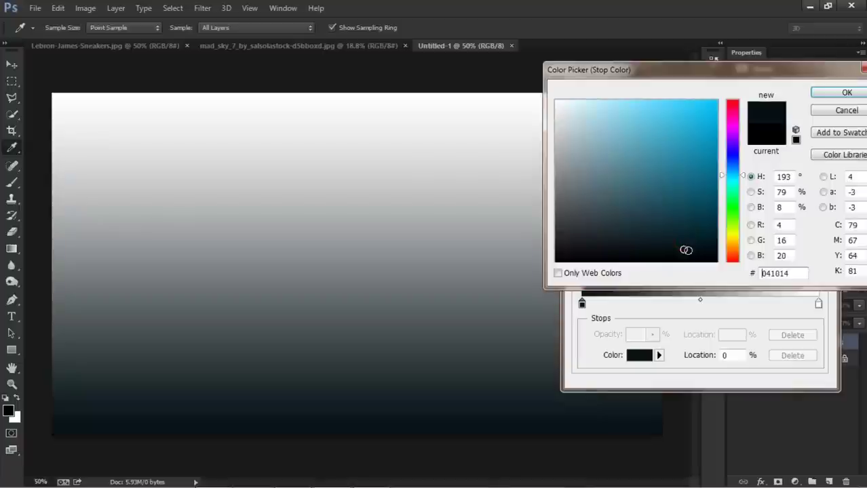
pyautogui.click(841, 92)
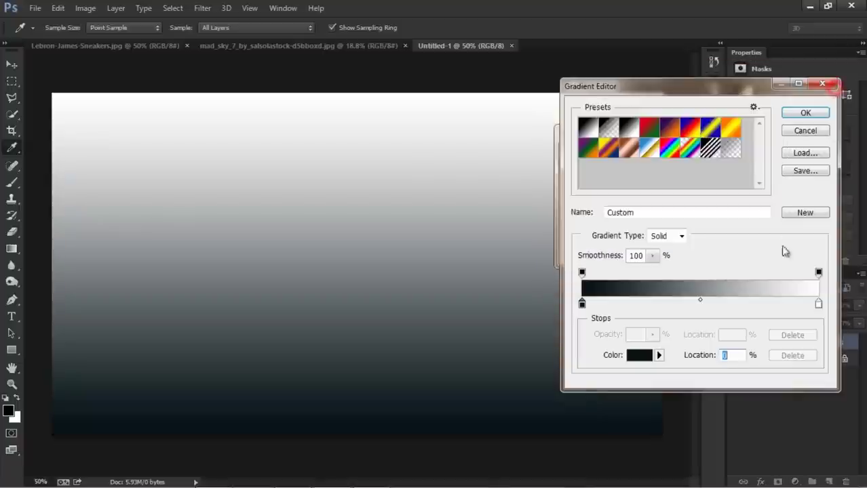
# Set the gradient's end stop to bright cyan #1ebfe2.
pyautogui.doubleClick(818, 305)
pyautogui.moveTo(730, 186); pyautogui.dragTo(731, 181)
pyautogui.click(706, 141)
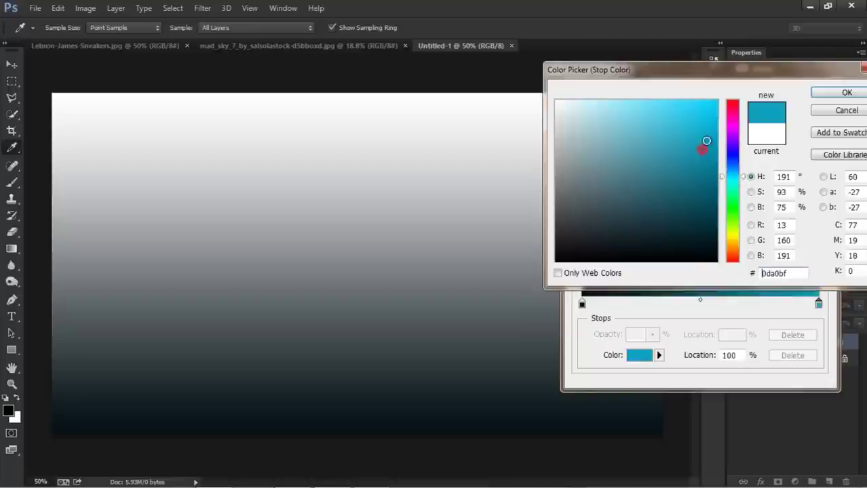
pyautogui.click(685, 129)
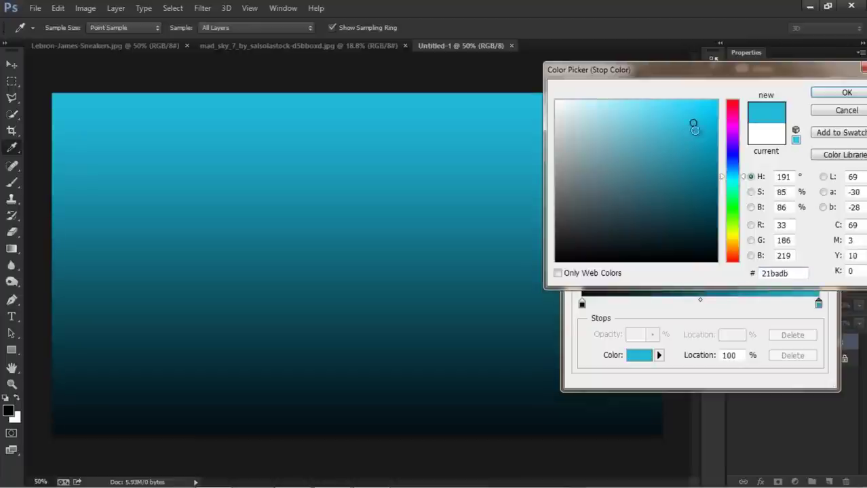
pyautogui.click(696, 133)
pyautogui.click(695, 118)
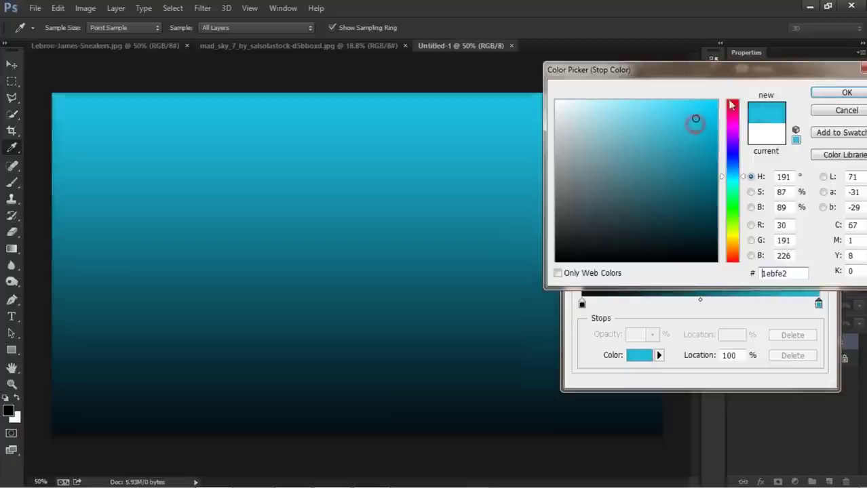
pyautogui.click(812, 94)
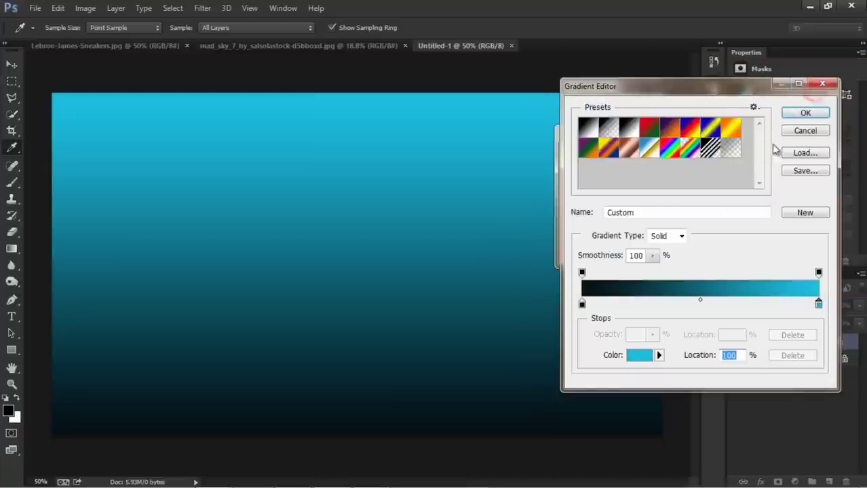
# Make the gradient fill Radial, reversed, at 240% scale.
pyautogui.click(812, 114)
pyautogui.click(637, 177)
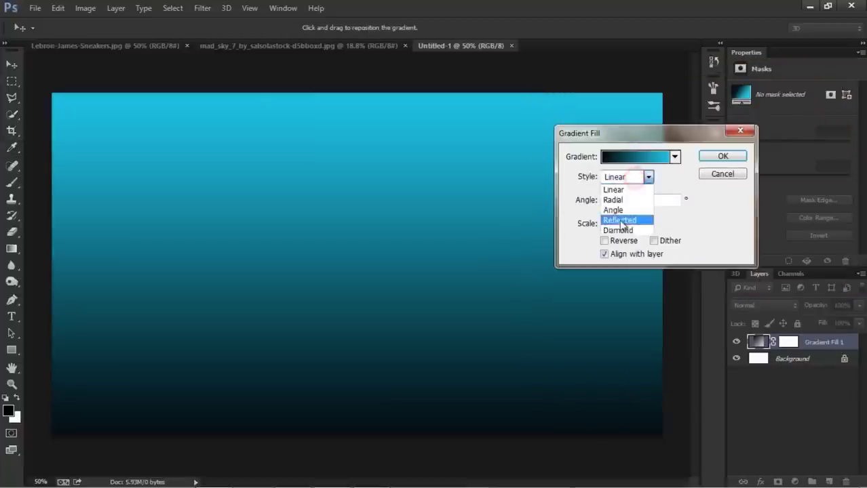
pyautogui.click(622, 200)
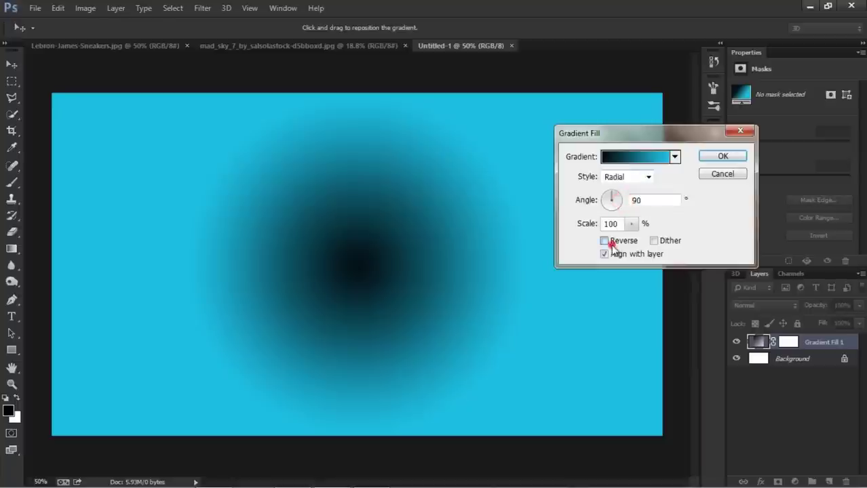
pyautogui.click(605, 241)
pyautogui.write('2')
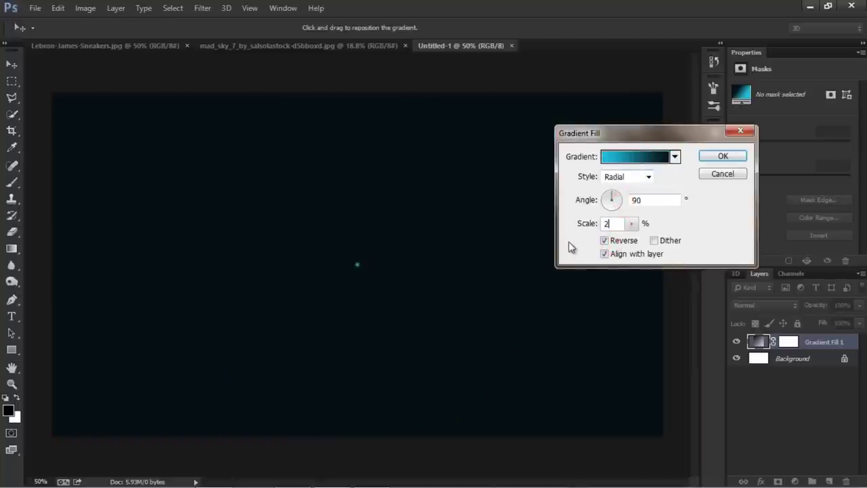
pyautogui.write('40')
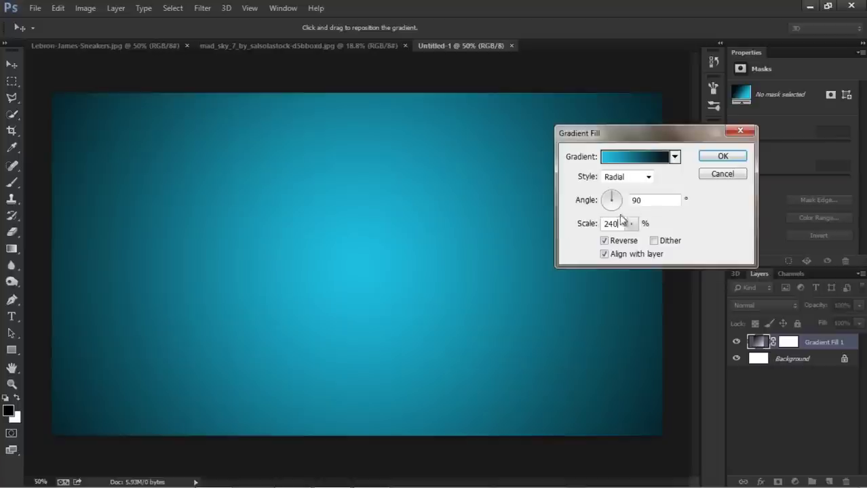
pyautogui.click(708, 158)
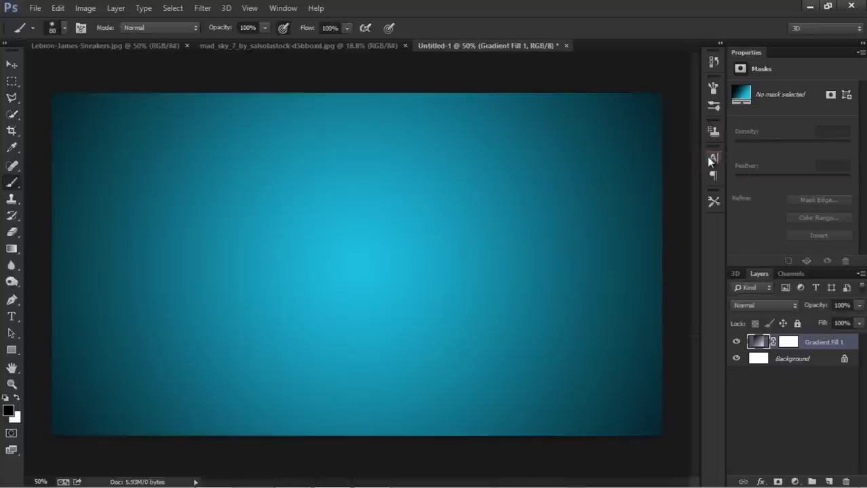
# Unlock the Background as Layer 0 and merge it with the gradient fill.
pyautogui.doubleClick(846, 359)
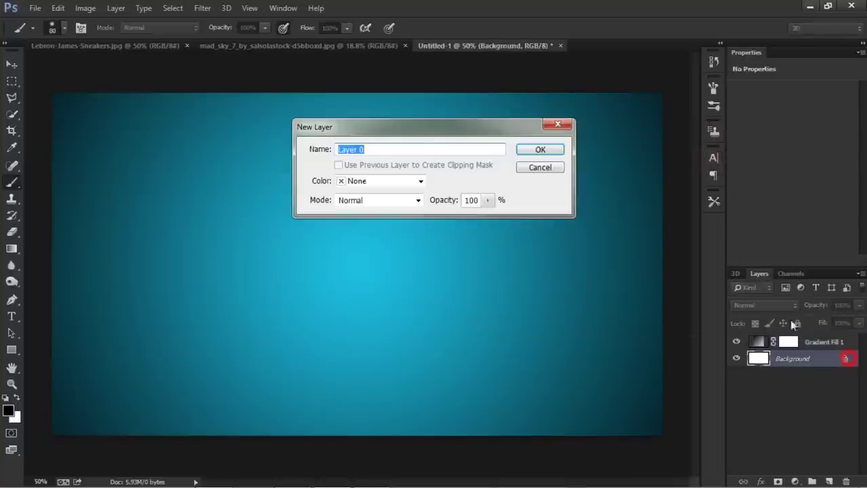
pyautogui.click(543, 150)
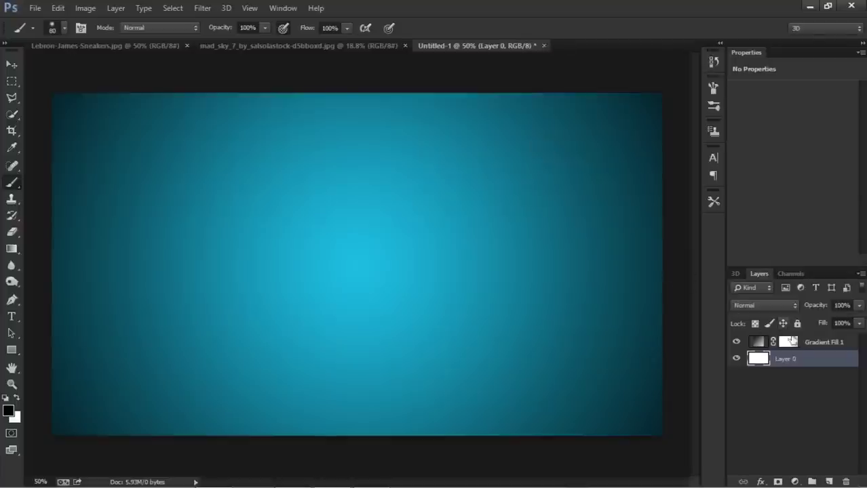
pyautogui.keyDown('shift'); pyautogui.click(813, 343); pyautogui.keyUp('shift')
pyautogui.hotkey('ctrl', 'e')
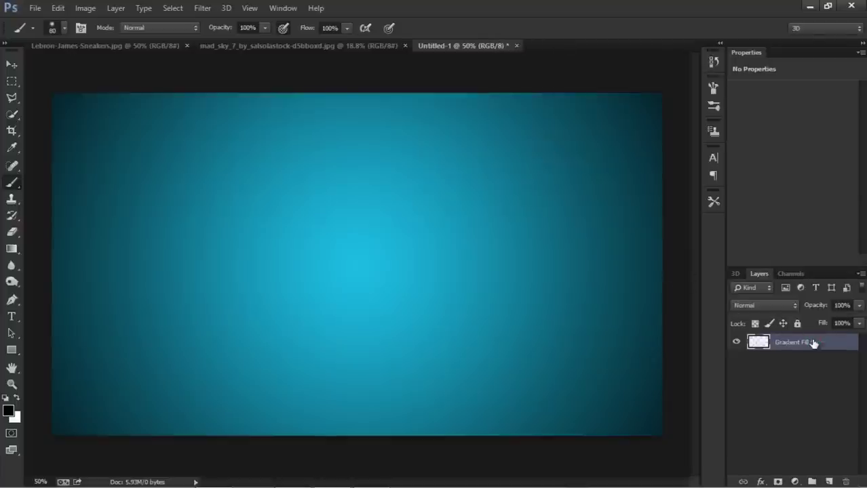
# Unlock the cloudy sky photo's Background and drag it into Untitled-1.
pyautogui.click(291, 48)
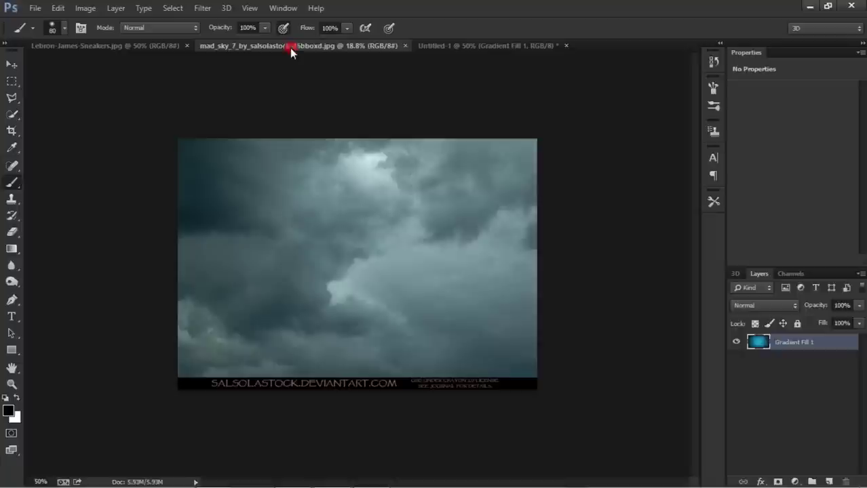
pyautogui.click(14, 65)
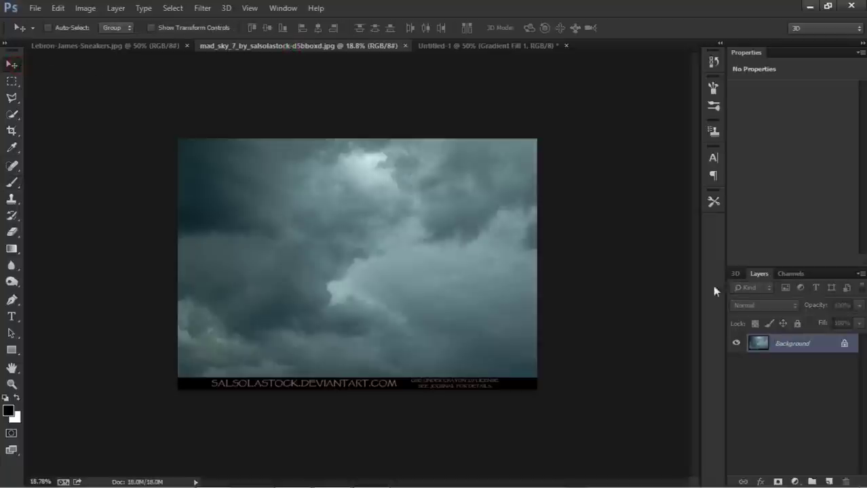
pyautogui.doubleClick(845, 344)
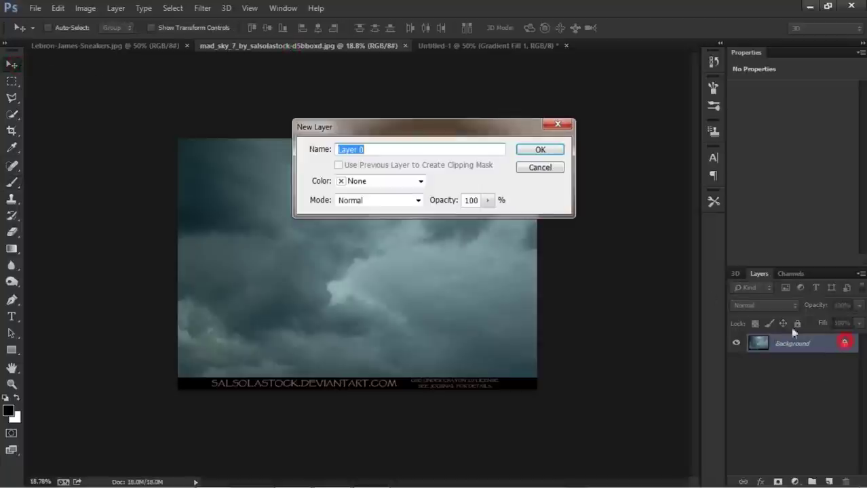
pyautogui.click(540, 151)
pyautogui.moveTo(483, 193)
pyautogui.mouseDown()
pyautogui.moveTo(547, 46)
pyautogui.moveTo(475, 205)
pyautogui.mouseUp()
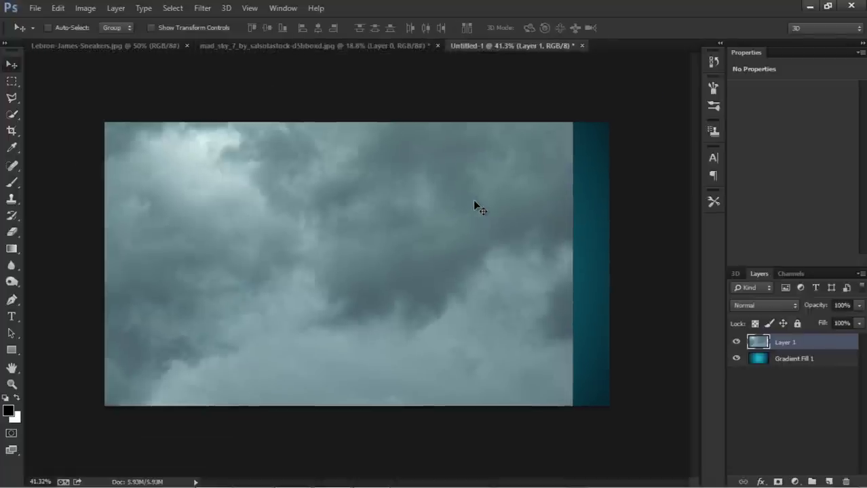
# Scale and position the sky layer so it covers the whole canvas.
pyautogui.hotkey('ctrl', '-')
pyautogui.hotkey('ctrl', 't')
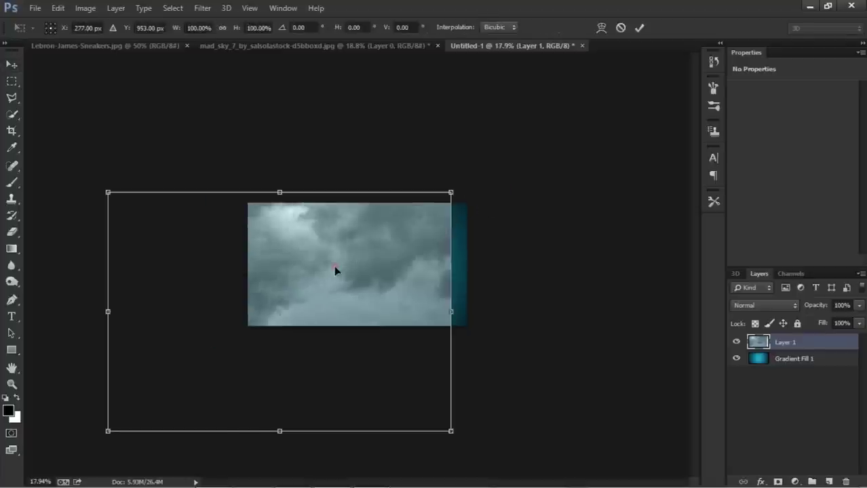
pyautogui.moveTo(334, 270); pyautogui.dragTo(365, 262)
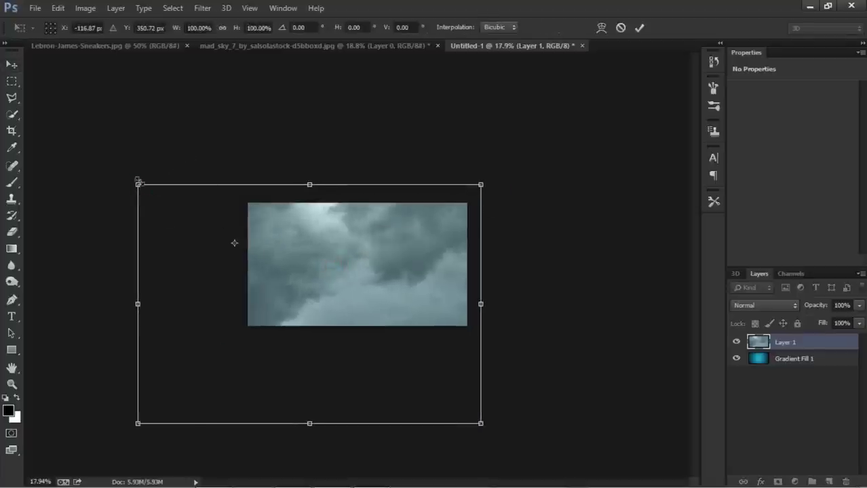
pyautogui.moveTo(138, 183); pyautogui.dragTo(188, 217)
pyautogui.moveTo(204, 258); pyautogui.dragTo(263, 242)
pyautogui.scroll(2, 354, 272)
pyautogui.moveTo(416, 326)
pyautogui.mouseDown()
pyautogui.moveTo(527, 374)
pyautogui.moveTo(503, 355)
pyautogui.mouseUp()
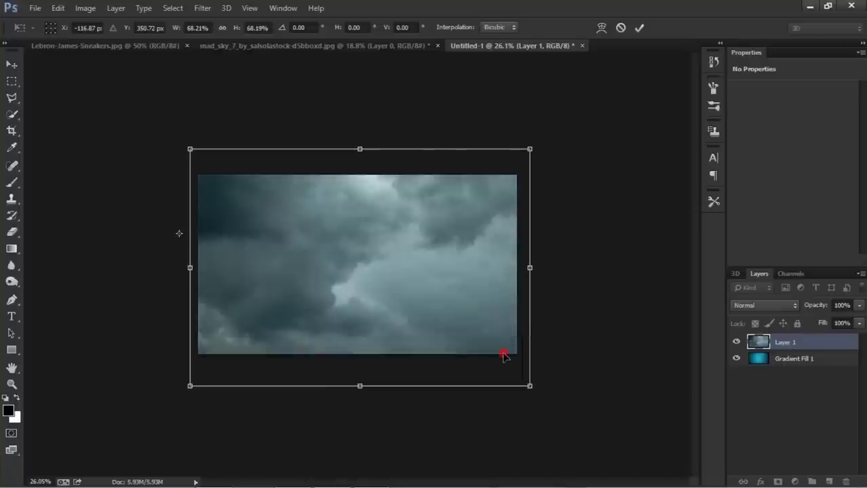
pyautogui.click(640, 28)
pyautogui.scroll(3, 387, 318)
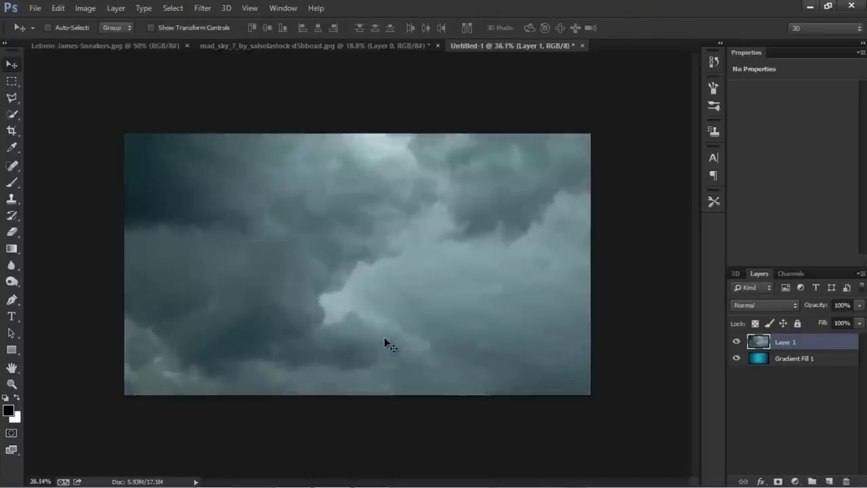
# Duplicate the cloud layer and set the copy to Screen with 40% fill.
pyautogui.moveTo(786, 344); pyautogui.dragTo(830, 481)
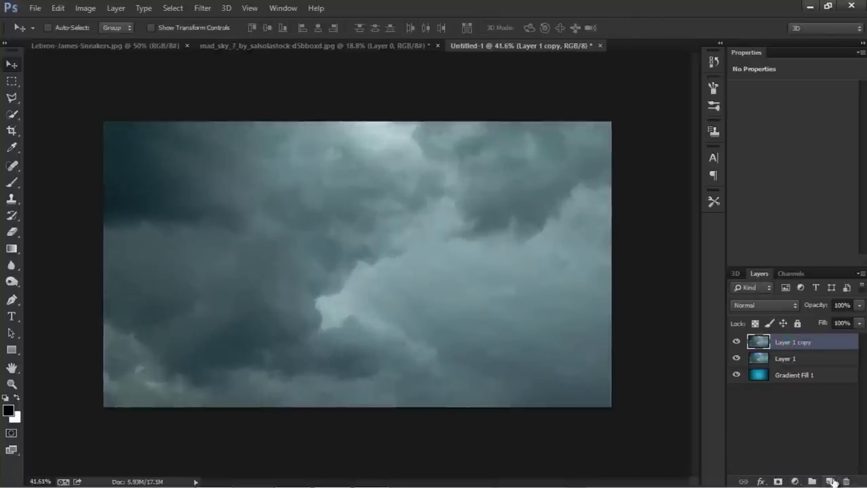
pyautogui.click(765, 305)
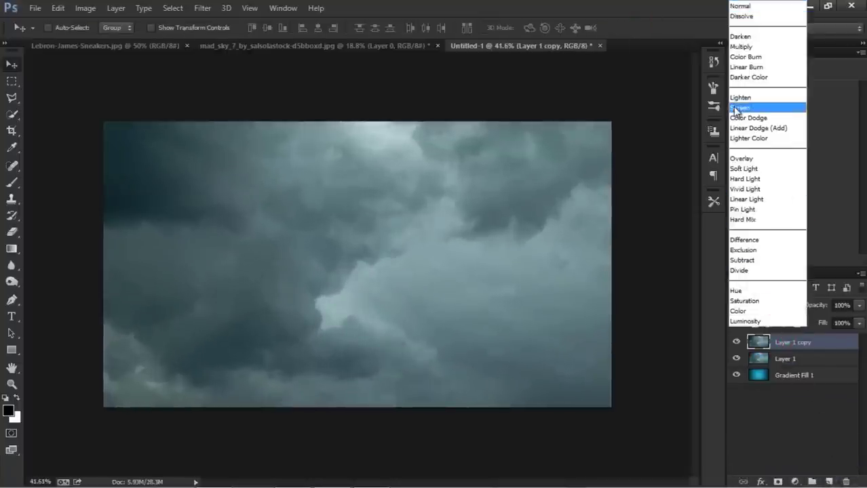
pyautogui.click(738, 110)
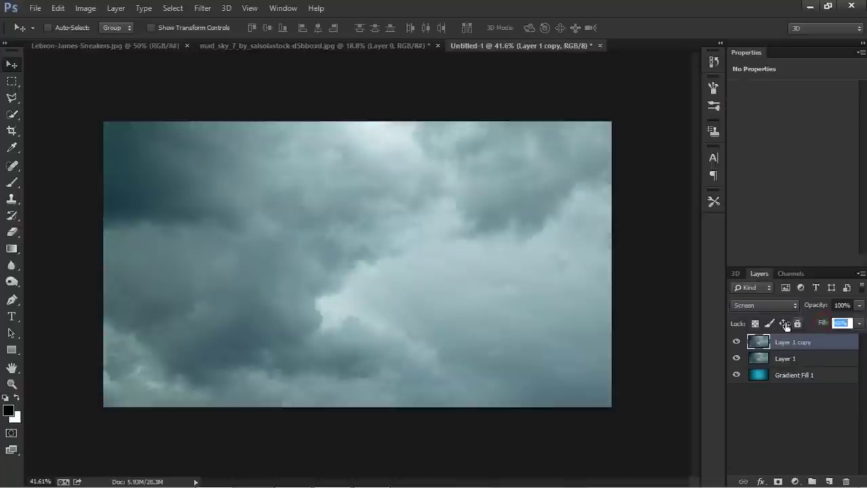
pyautogui.moveTo(800, 325); pyautogui.dragTo(777, 325)
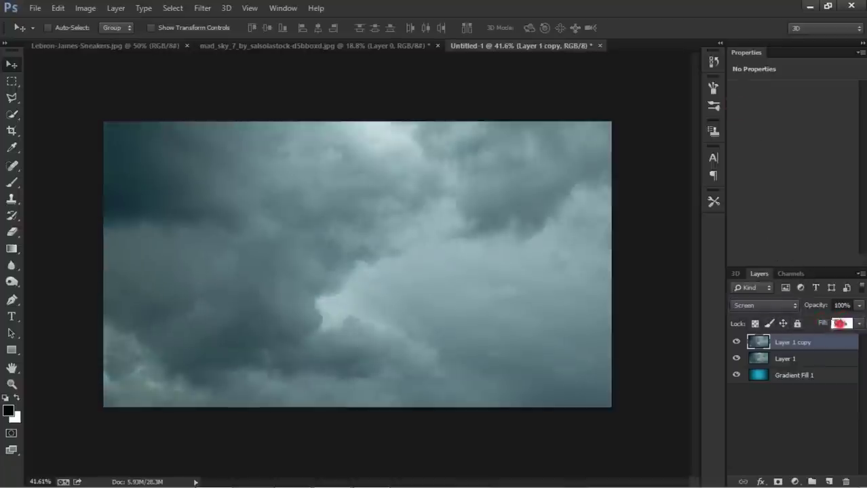
pyautogui.write('40')
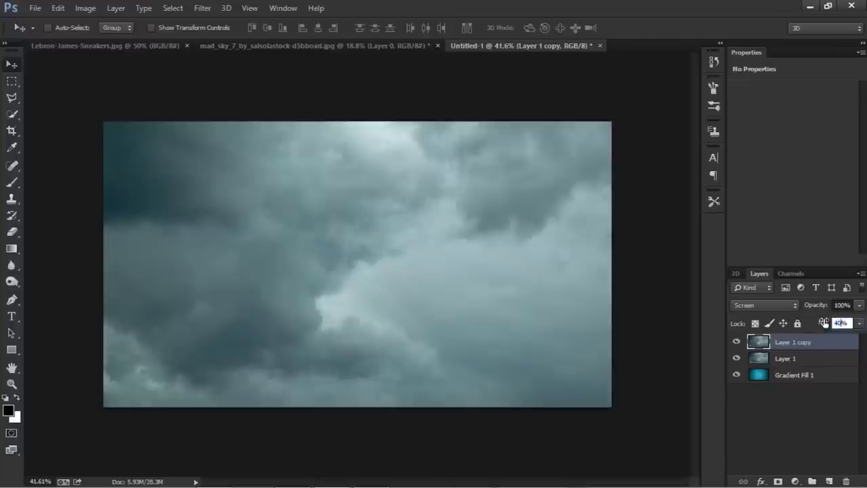
# Group both cloud layers in Soft Light and switch to the sneaker photo.
pyautogui.keyDown('shift'); pyautogui.click(807, 364); pyautogui.keyUp('shift')
pyautogui.hotkey('ctrl', 'g')
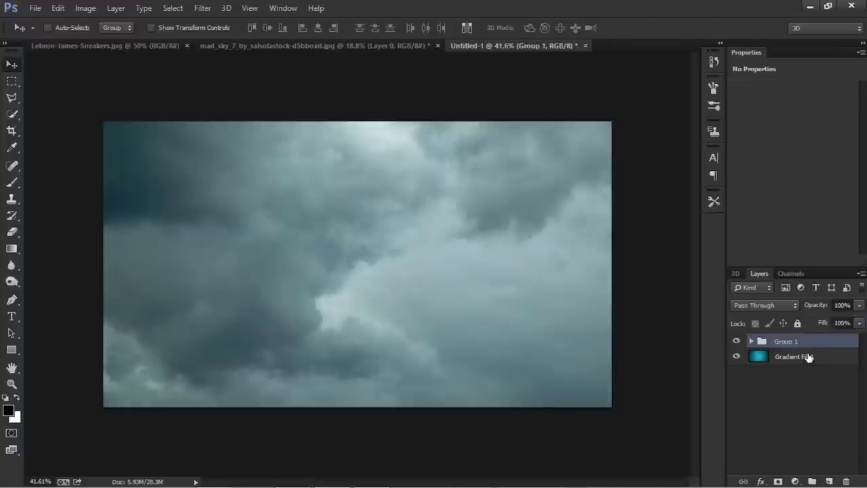
pyautogui.click(773, 307)
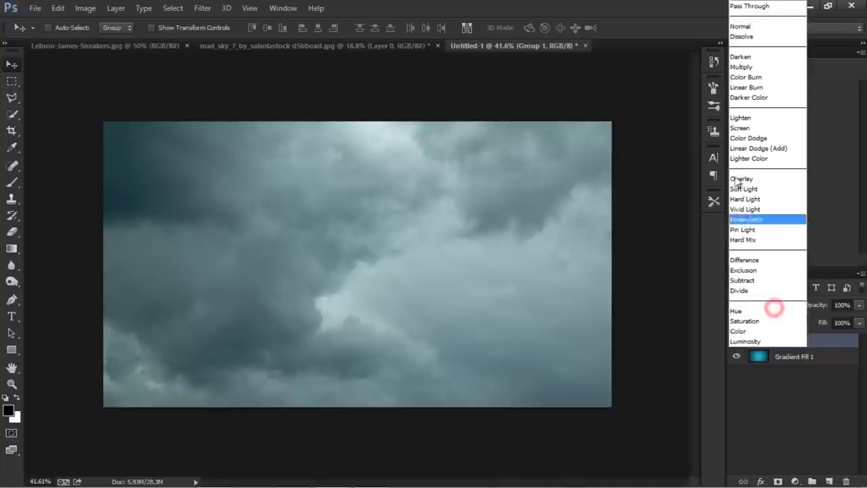
pyautogui.click(742, 189)
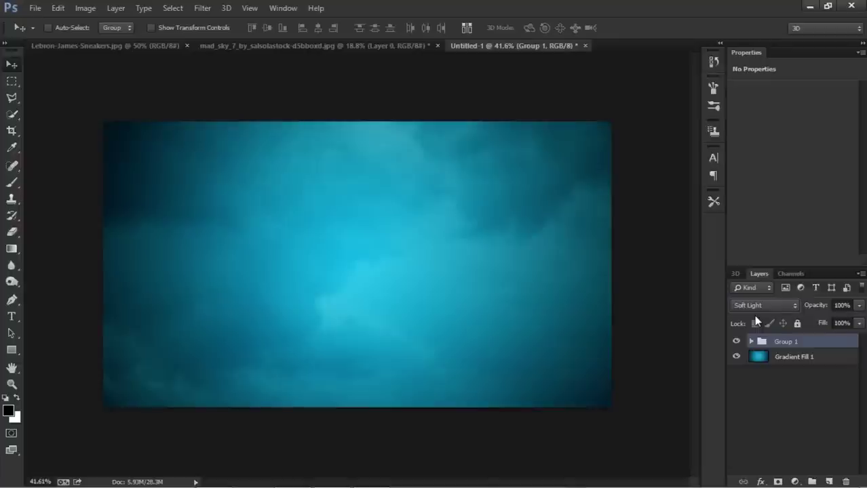
pyautogui.click(146, 48)
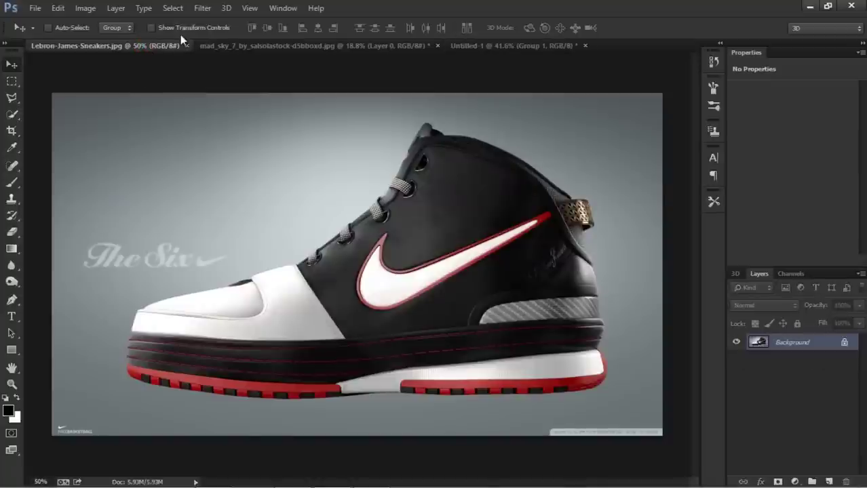
# Unlock the sneaker Background as Layer 0 and roughly select the whole shoe.
pyautogui.click(12, 113)
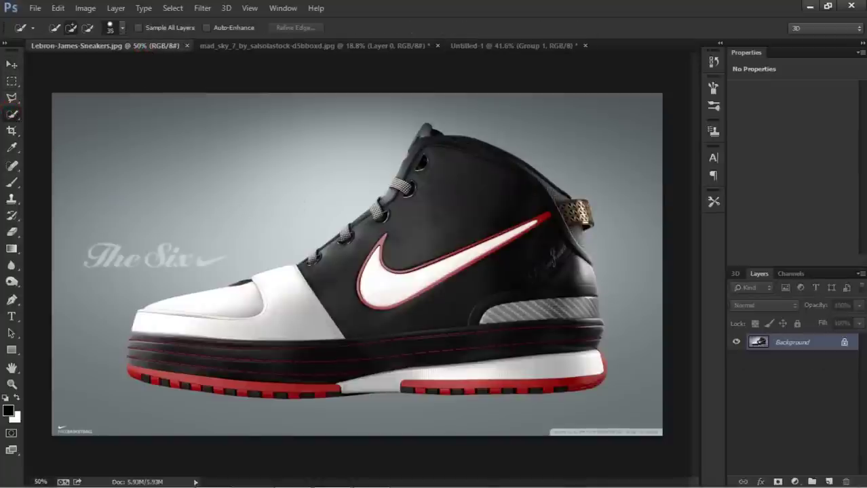
pyautogui.doubleClick(843, 344)
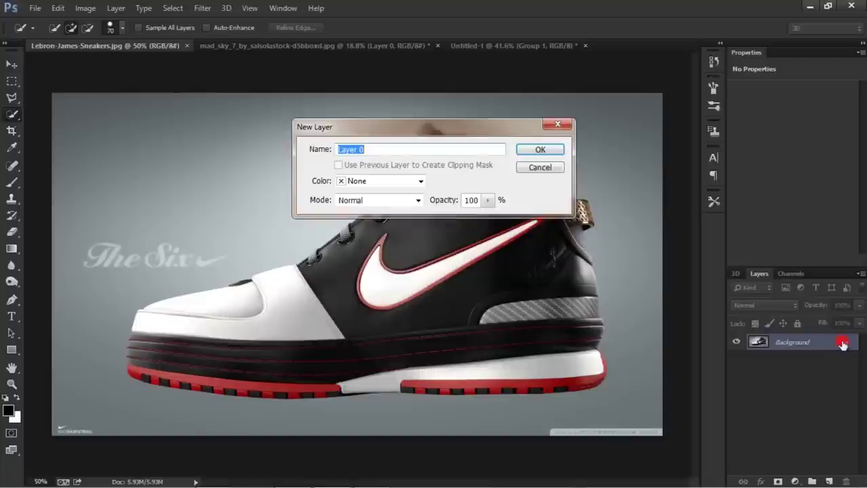
pyautogui.click(540, 149)
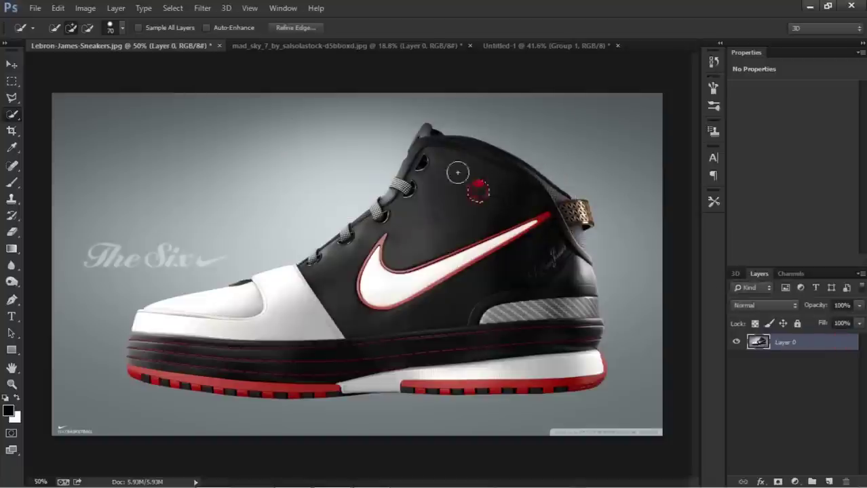
pyautogui.moveTo(457, 172); pyautogui.dragTo(381, 354)
pyautogui.scroll(3, 193, 358)
pyautogui.scroll(2, 330, 398)
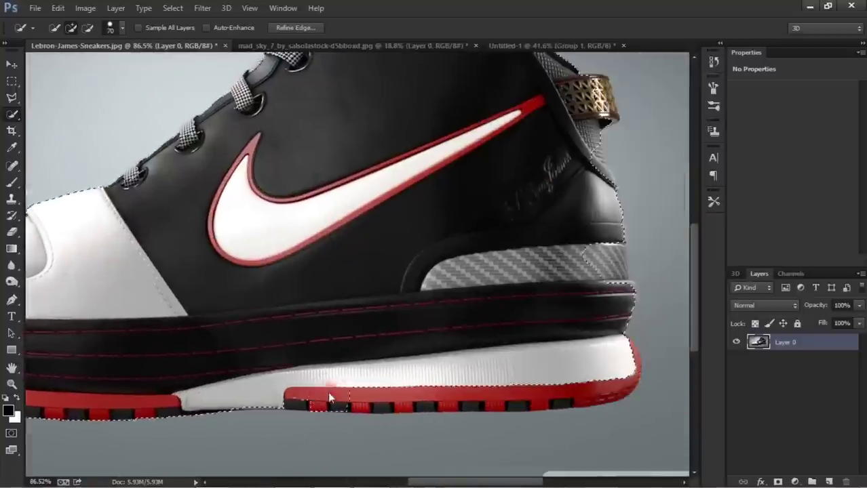
# Trace the missed toe area with the Pen tool and add it to the selection.
pyautogui.press('p')
pyautogui.scroll(4, 208, 278)
pyautogui.click(241, 260)
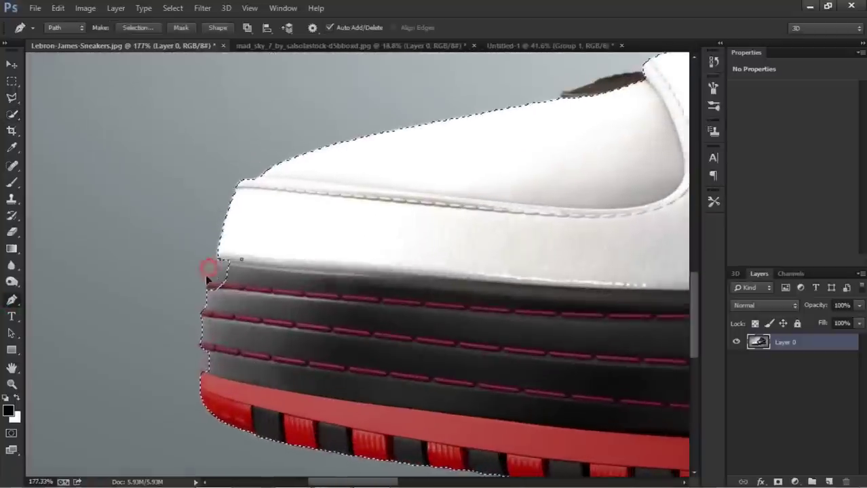
pyautogui.click(242, 372)
pyautogui.rightClick(285, 174)
pyautogui.click(392, 208)
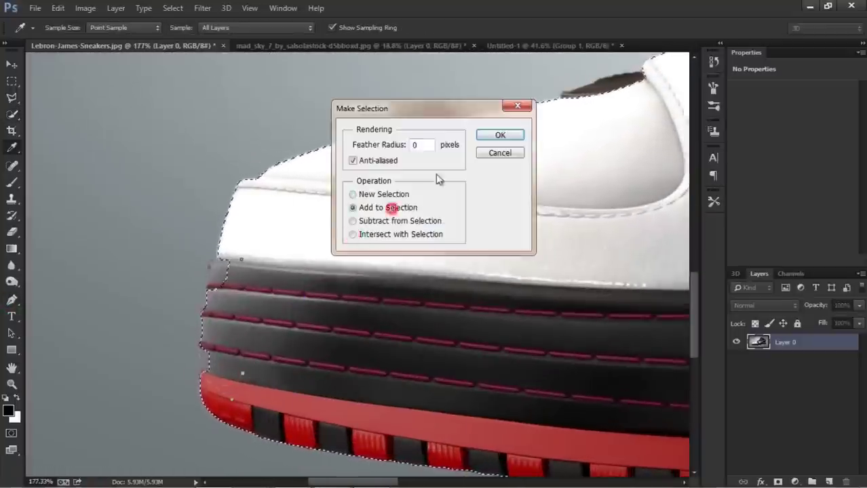
pyautogui.click(500, 135)
pyautogui.scroll(2, 400, 217)
pyautogui.click(402, 215)
# Trace the upper shoe edge and add that area to the selection.
pyautogui.moveTo(303, 252); pyautogui.dragTo(320, 270)
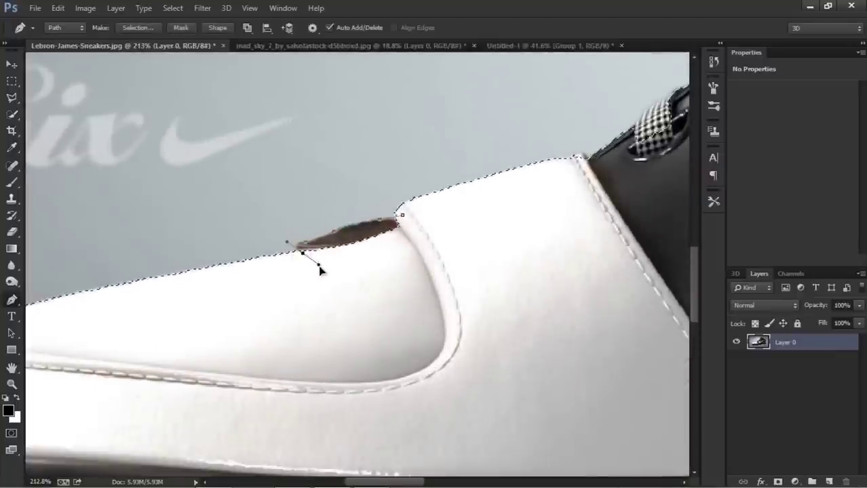
pyautogui.rightClick(551, 258)
pyautogui.click(247, 279)
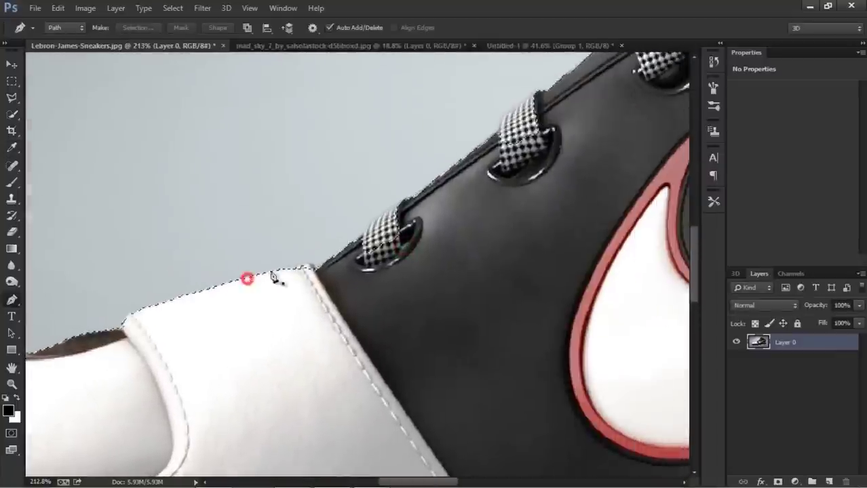
pyautogui.rightClick(341, 293)
pyautogui.click(370, 363)
pyautogui.click(499, 131)
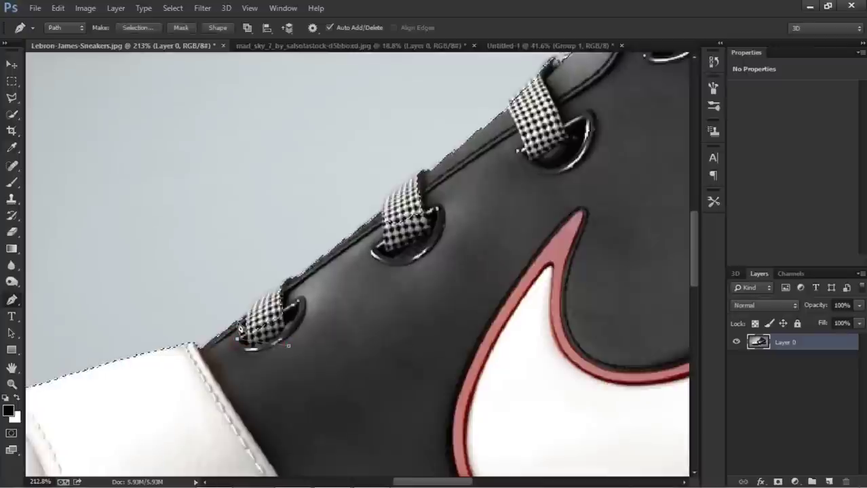
pyautogui.rightClick(484, 285)
pyautogui.press('Escape')
# Trace around the eyelet and add it to the selection.
pyautogui.click(300, 333)
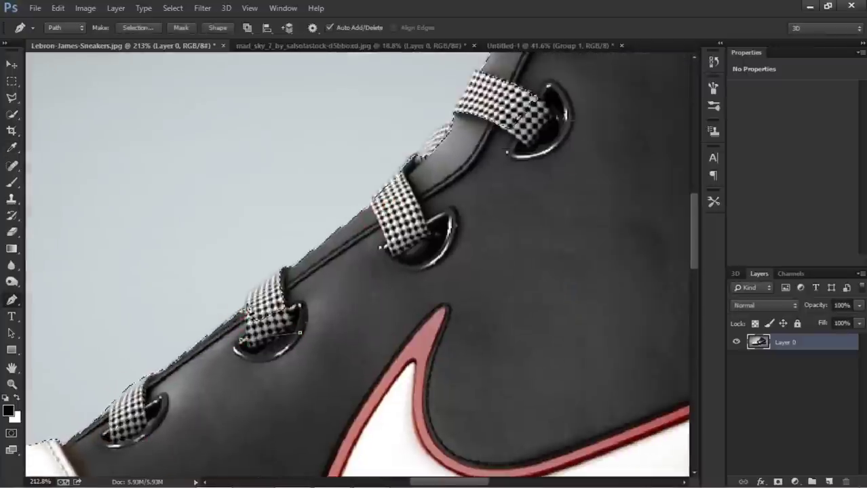
pyautogui.rightClick(329, 345)
pyautogui.click(407, 82)
pyautogui.click(403, 204)
pyautogui.click(500, 134)
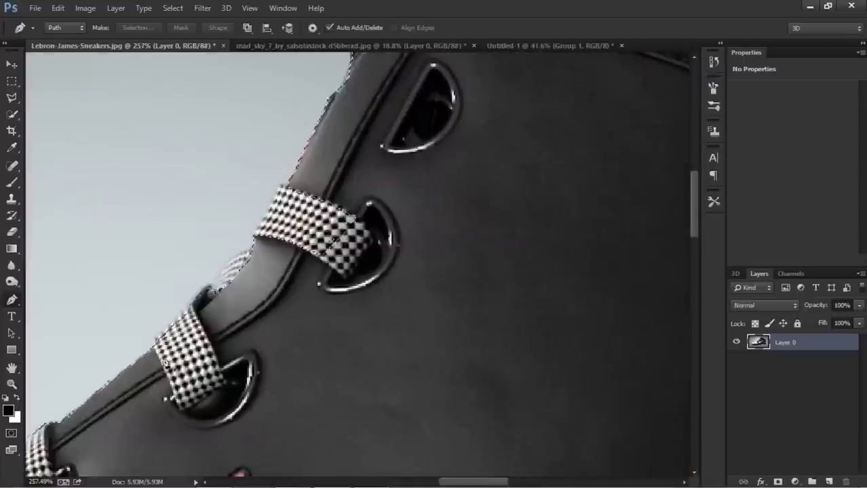
# Trace along the lace edge and add that area to the selection.
pyautogui.click(160, 331)
pyautogui.click(193, 291)
pyautogui.moveTo(207, 285); pyautogui.dragTo(214, 284)
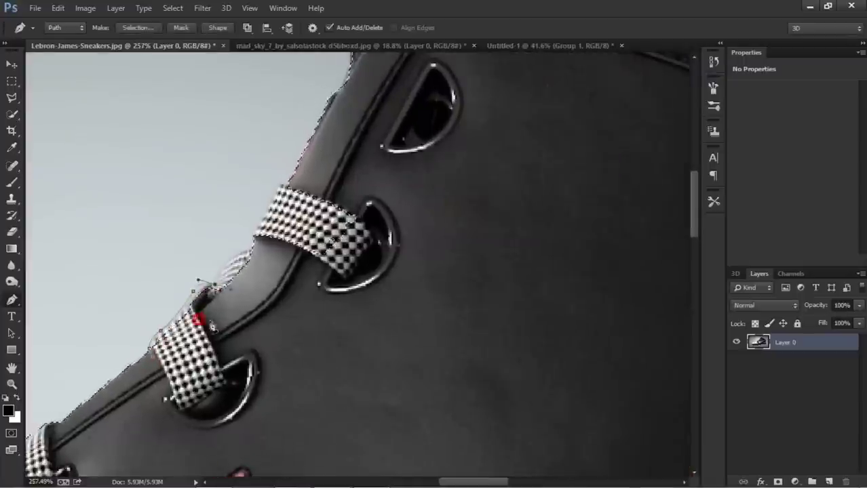
pyautogui.rightClick(212, 327)
pyautogui.click(292, 102)
pyautogui.click(499, 135)
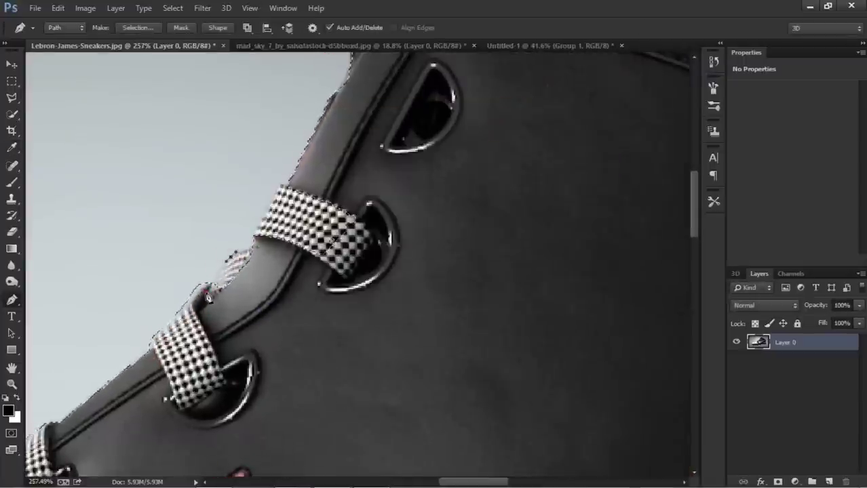
pyautogui.click(502, 136)
pyautogui.scroll(3, 340, 271)
# Trace the lower lace gap and add it to the selection.
pyautogui.click(192, 375)
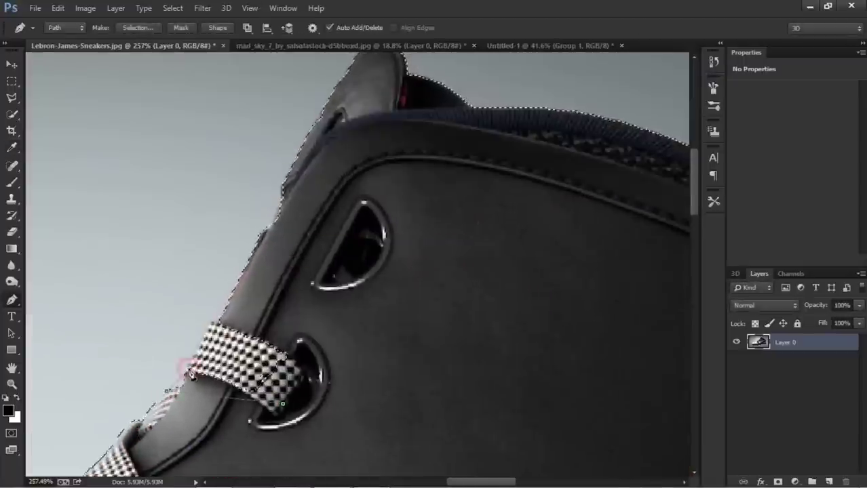
pyautogui.rightClick(207, 334)
pyautogui.click(340, 336)
pyautogui.click(497, 141)
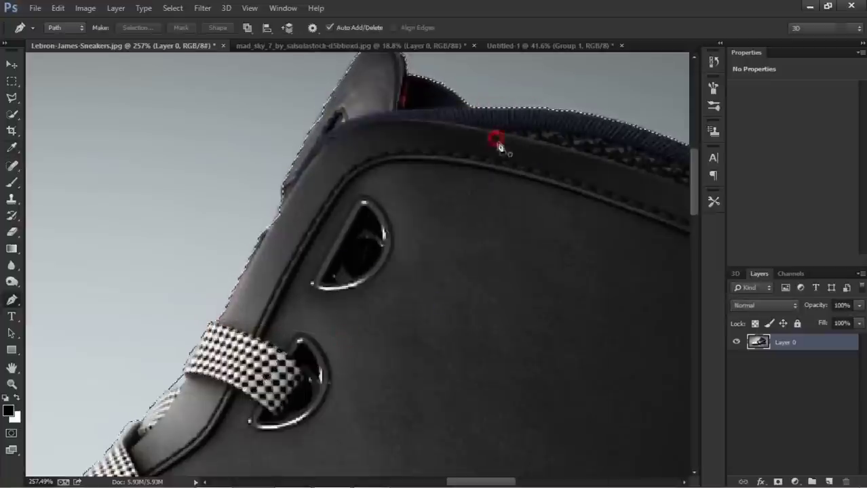
# Delete an unwanted path and trace the collar and heel edges, removing a stray segment.
pyautogui.scroll(1, 499, 146)
pyautogui.scroll(2, 339, 142)
pyautogui.click(312, 144)
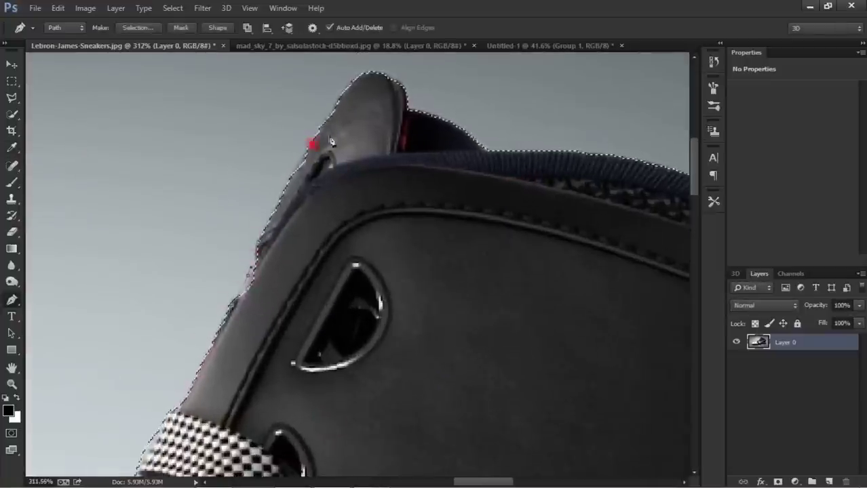
pyautogui.rightClick(342, 156)
pyautogui.click(353, 194)
pyautogui.scroll(-5, 481, 195)
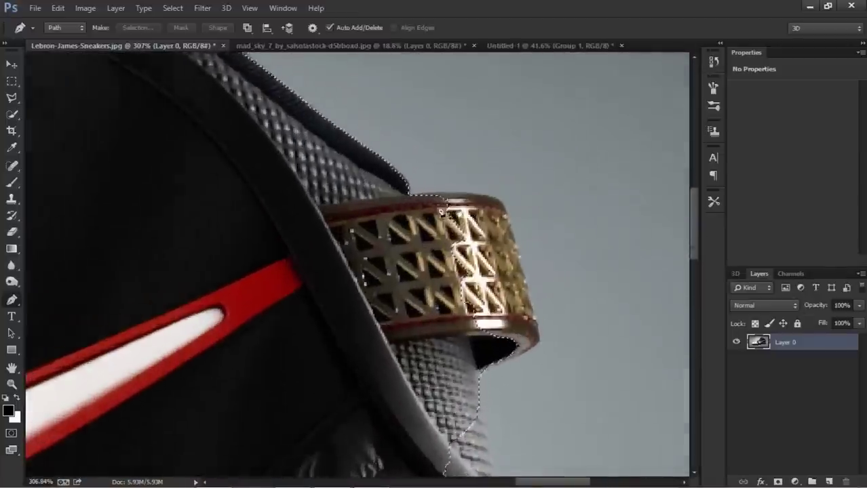
pyautogui.click(400, 197)
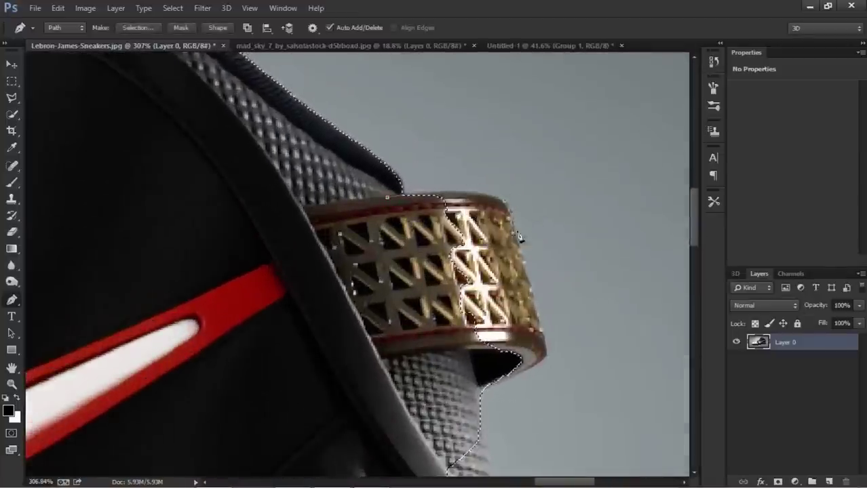
pyautogui.scroll(3, 508, 217)
pyautogui.scroll(-3, 519, 326)
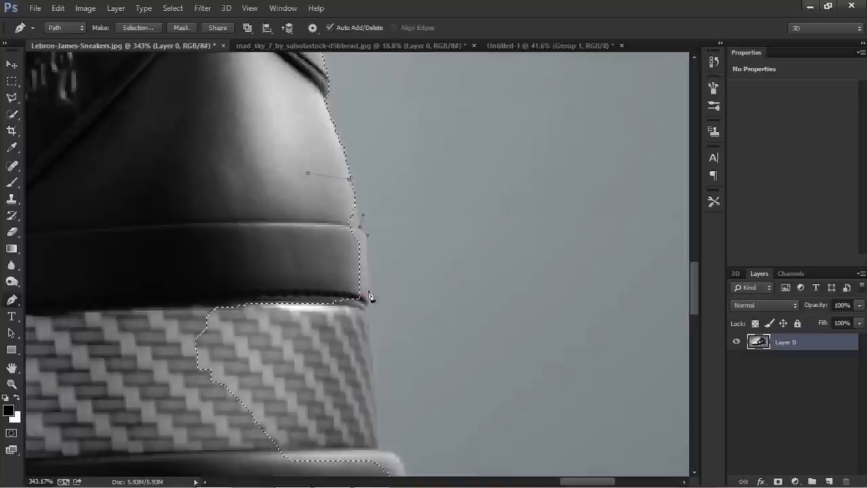
pyautogui.moveTo(368, 333); pyautogui.dragTo(389, 198)
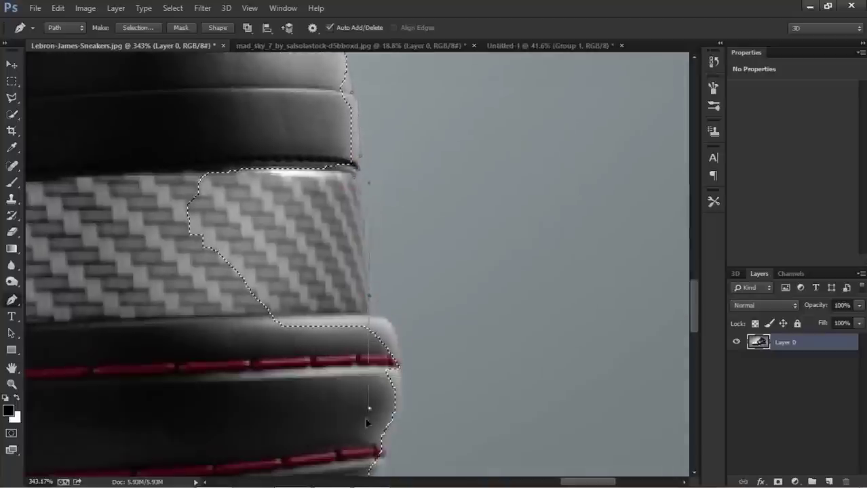
pyautogui.press('Escape')
pyautogui.moveTo(366, 345); pyautogui.dragTo(396, 213)
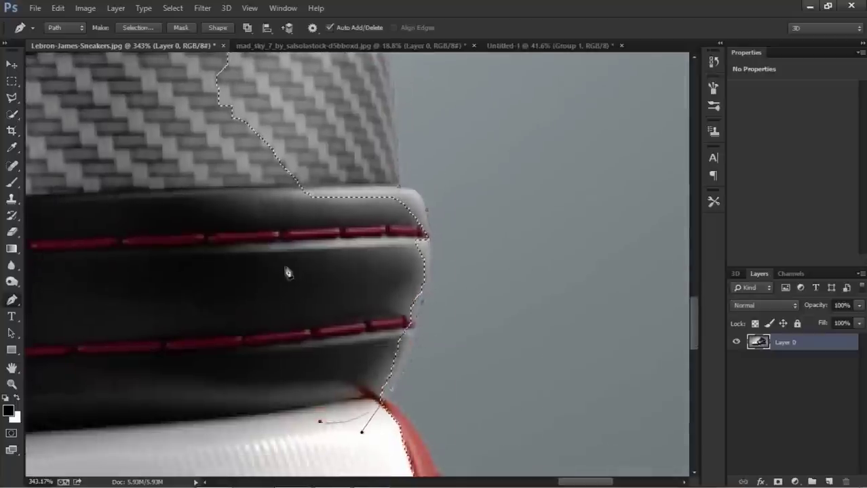
pyautogui.keyDown('alt'); pyautogui.scroll(-3, 287, 329); pyautogui.keyUp('alt')
# Merge the remaining traced paths into the selection and subtract the gap under the sole.
pyautogui.rightClick(286, 329)
pyautogui.click(383, 207)
pyautogui.click(500, 135)
pyautogui.scroll(3, 305, 271)
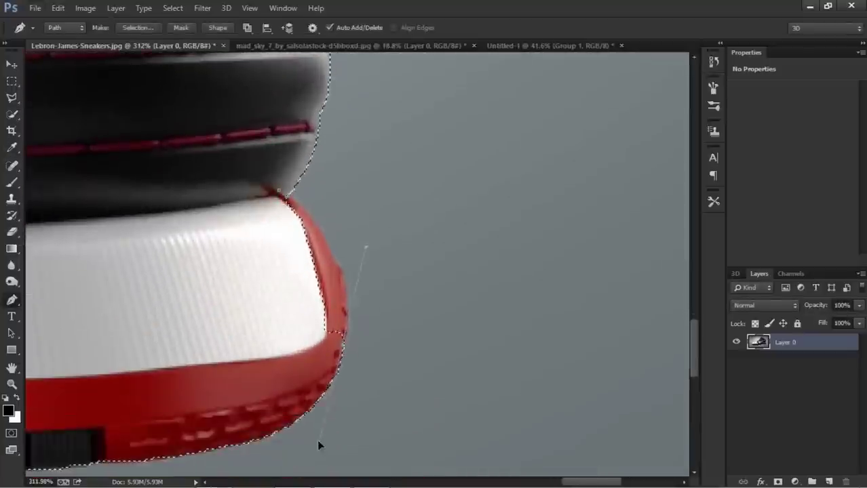
pyautogui.rightClick(196, 292)
pyautogui.click(246, 234)
pyautogui.click(499, 132)
pyautogui.scroll(1, 367, 285)
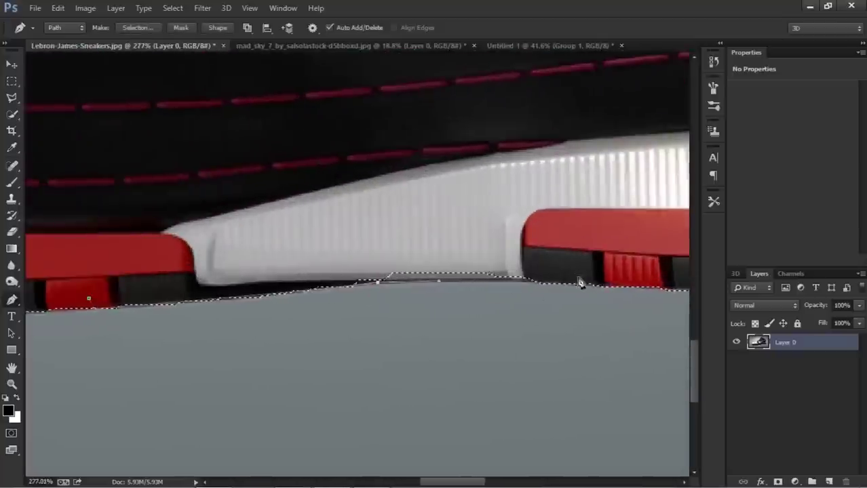
pyautogui.click(375, 218)
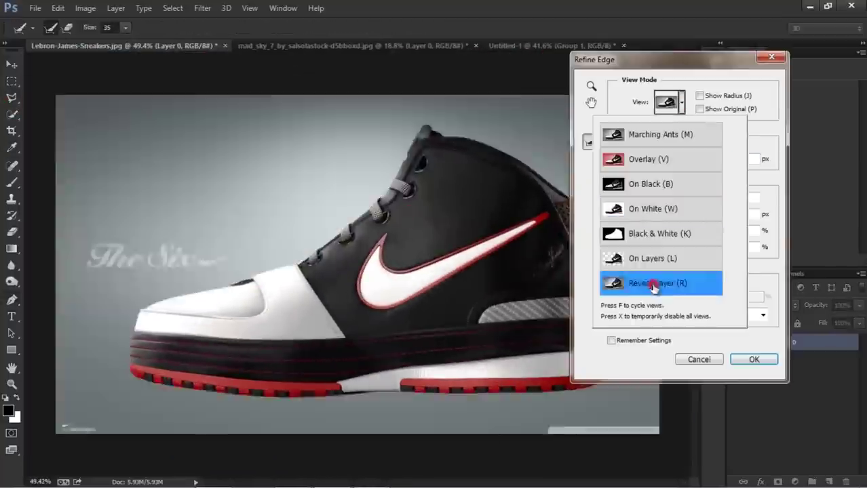
# Refine the shoe selection into a layer mask and drag the cutout into Untitled-1.
pyautogui.click(652, 287)
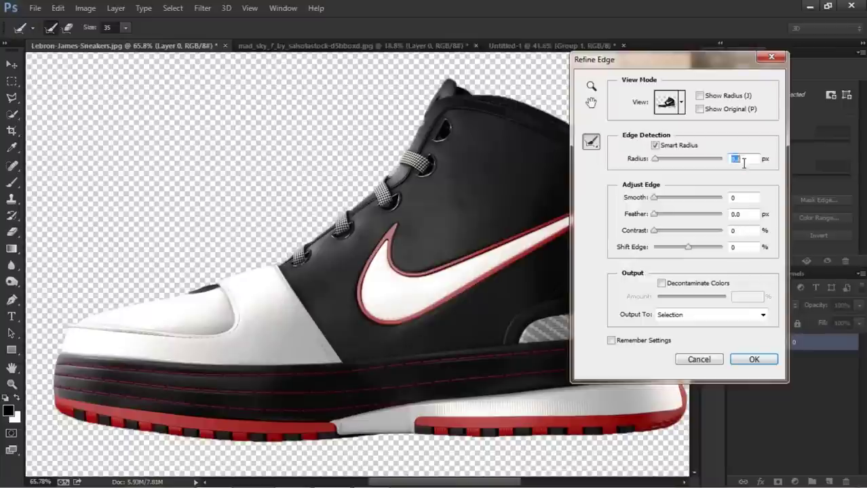
pyautogui.click(709, 315)
pyautogui.click(678, 337)
pyautogui.click(753, 360)
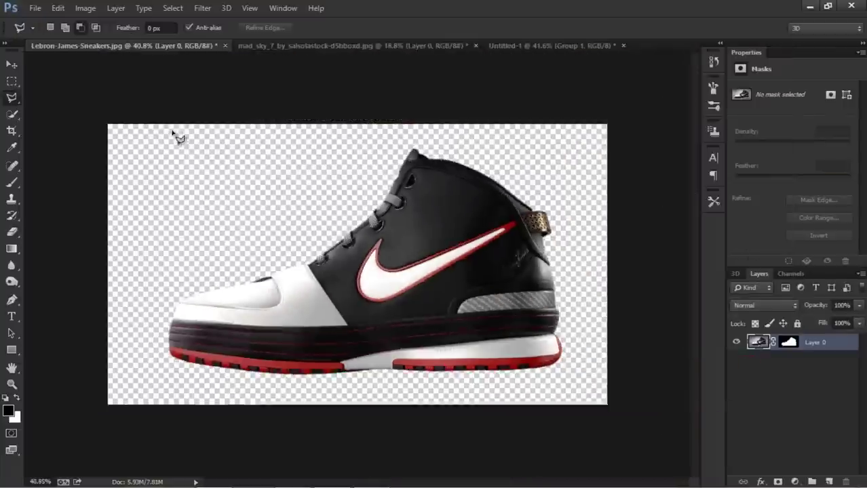
pyautogui.moveTo(175, 136)
pyautogui.mouseDown()
pyautogui.moveTo(496, 211)
pyautogui.moveTo(563, 141)
pyautogui.moveTo(538, 135)
pyautogui.moveTo(488, 216)
pyautogui.mouseUp()
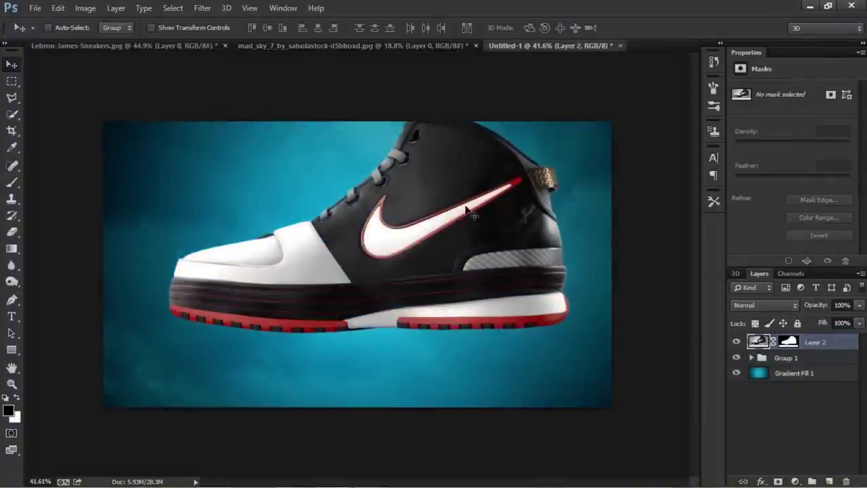
# Scale Layer 2 to 67.36%, rotate it to -7.26° and centre it on the backdrop.
pyautogui.hotkey('ctrl', 't')
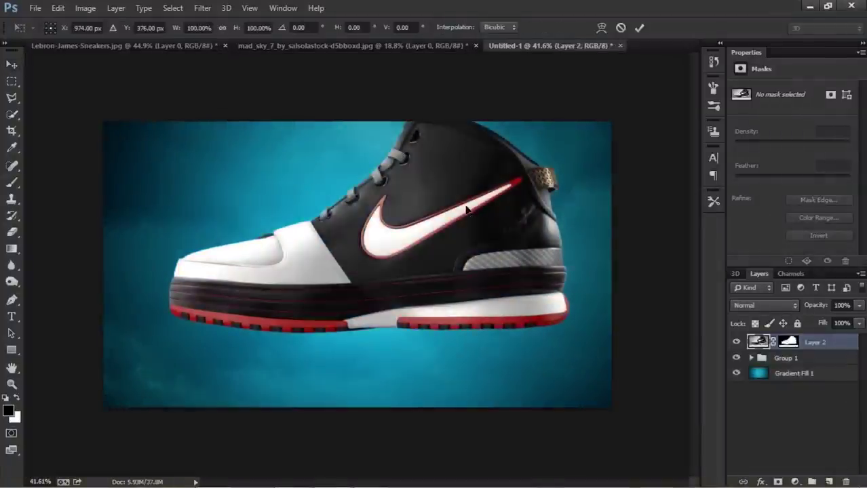
pyautogui.moveTo(453, 224); pyautogui.dragTo(436, 247)
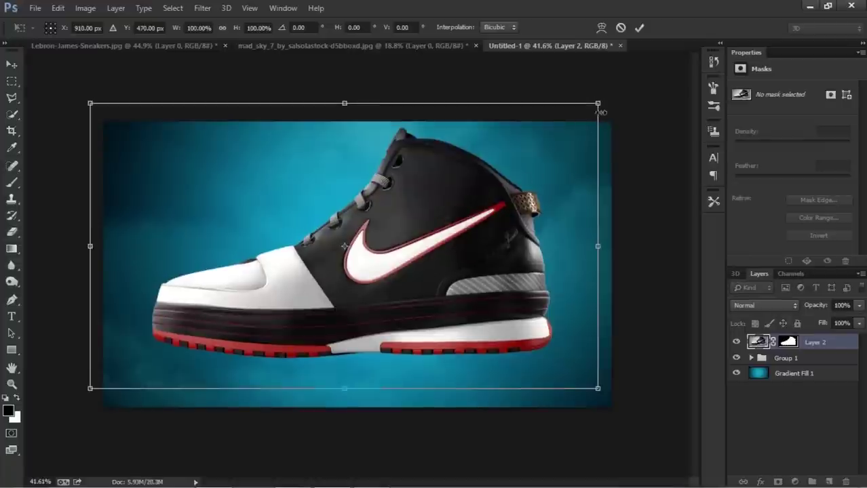
pyautogui.moveTo(613, 107)
pyautogui.mouseDown()
pyautogui.moveTo(590, 85)
pyautogui.moveTo(534, 112)
pyautogui.mouseUp()
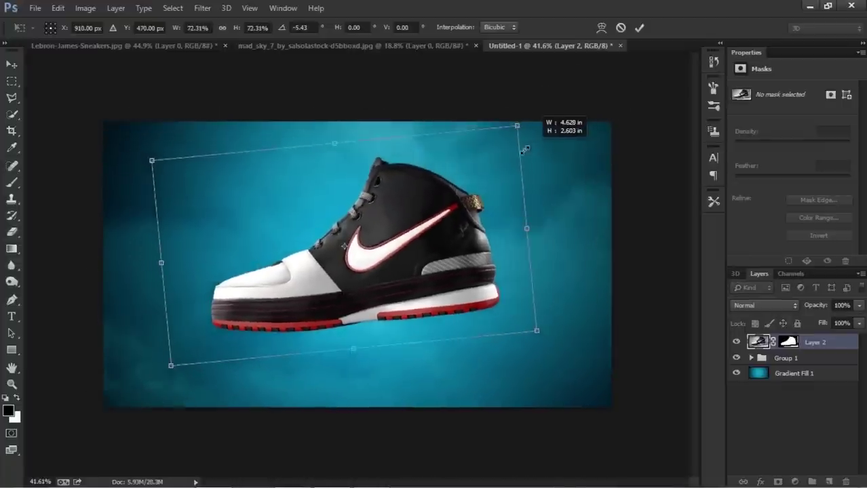
pyautogui.moveTo(489, 197)
pyautogui.mouseDown()
pyautogui.moveTo(473, 253)
pyautogui.moveTo(459, 267)
pyautogui.mouseUp()
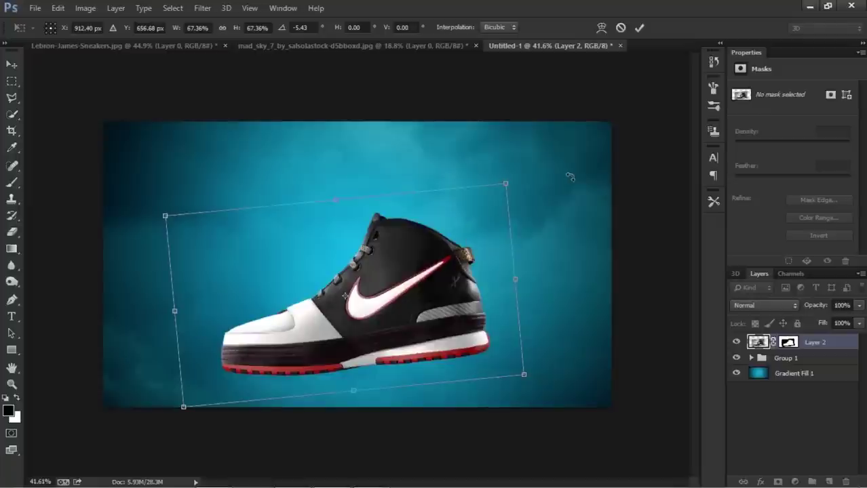
pyautogui.moveTo(571, 174); pyautogui.dragTo(565, 170)
pyautogui.moveTo(441, 282); pyautogui.dragTo(430, 261)
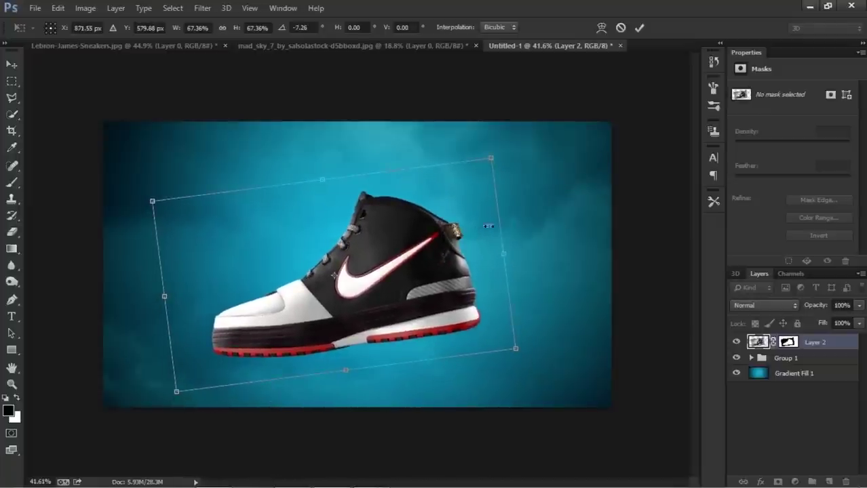
pyautogui.moveTo(468, 173); pyautogui.dragTo(468, 178)
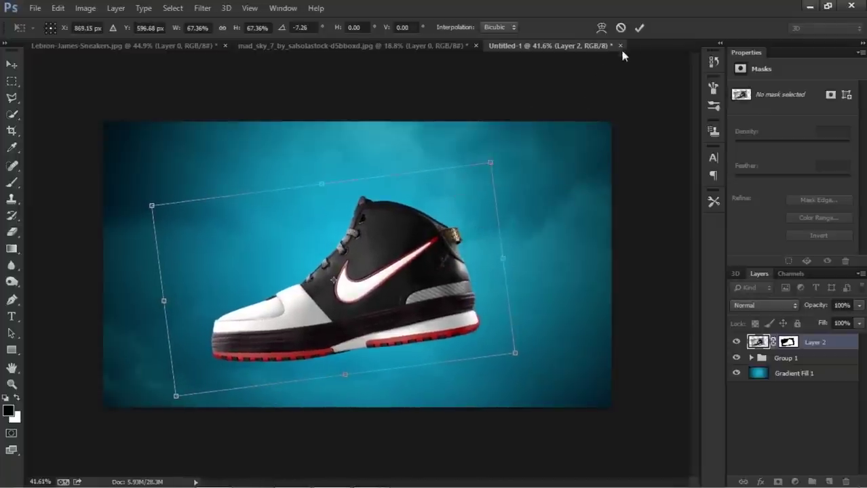
pyautogui.click(641, 29)
# On a new Layer 3 below the sneaker, fill a long thin ellipse above the shoe with black.
pyautogui.click(788, 341)
pyautogui.press('b')
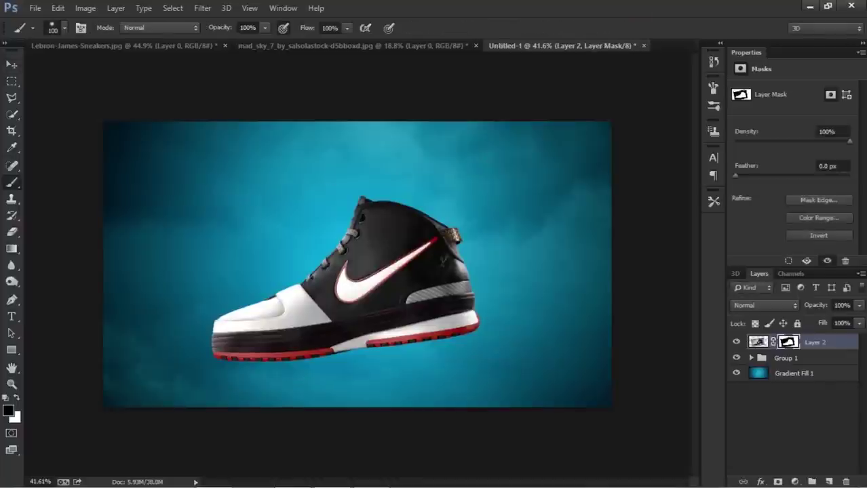
pyautogui.keyDown('ctrl'); pyautogui.click(829, 482); pyautogui.keyUp('ctrl')
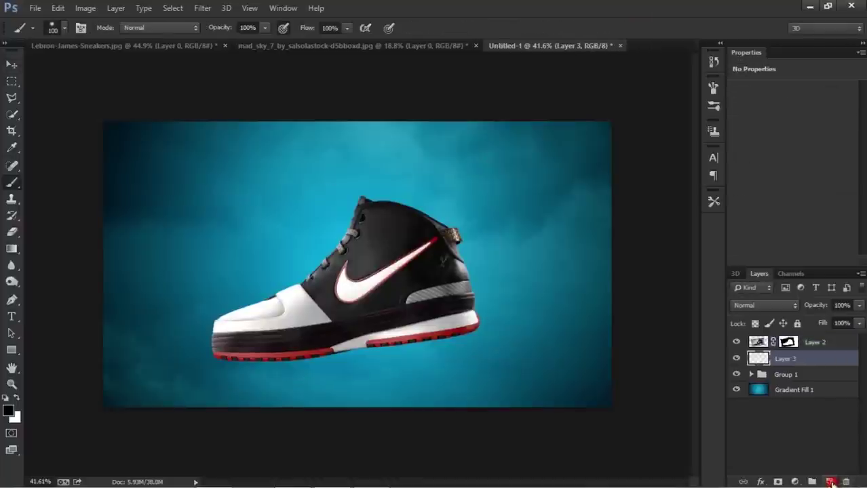
pyautogui.click(13, 85)
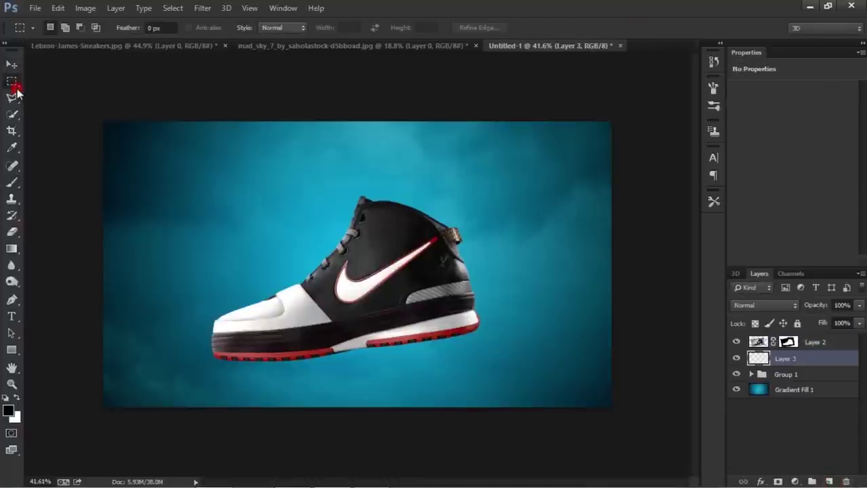
pyautogui.rightClick(13, 87)
pyautogui.click(51, 94)
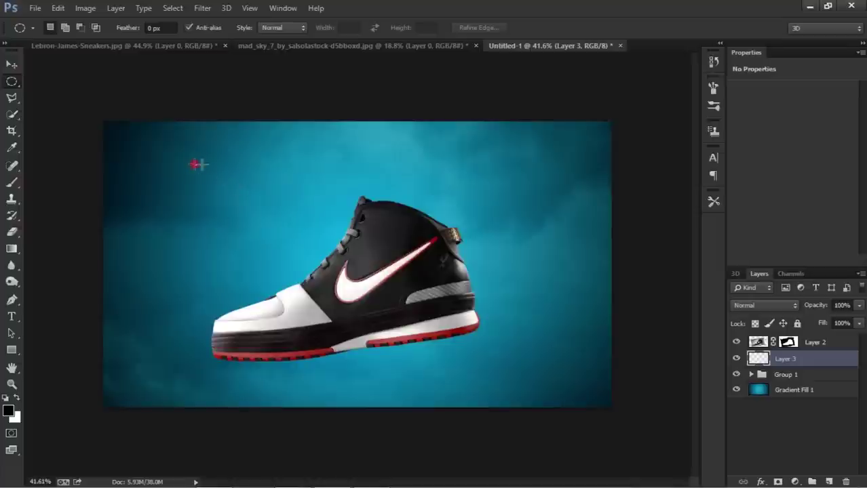
pyautogui.moveTo(195, 164); pyautogui.dragTo(511, 183)
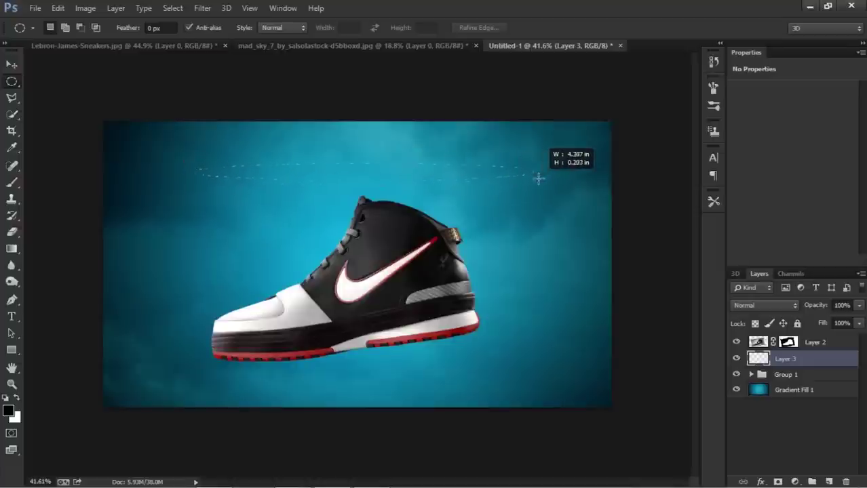
pyautogui.moveTo(547, 178); pyautogui.dragTo(546, 178)
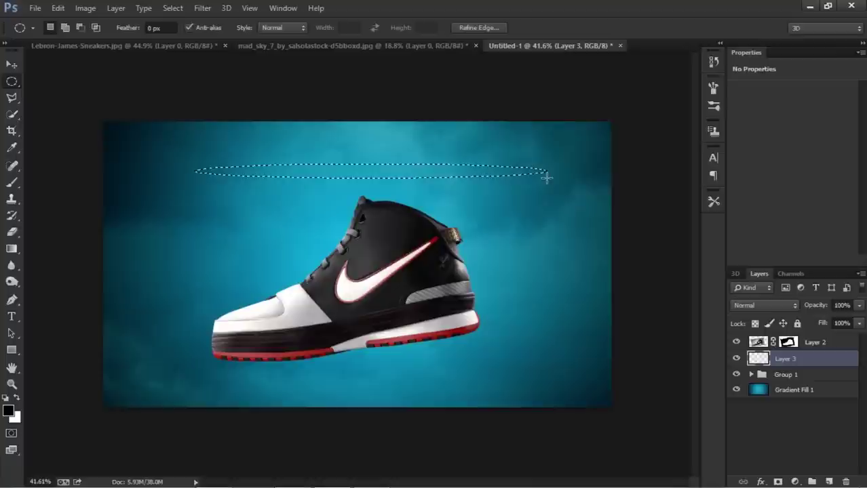
pyautogui.hotkey('alt', 'BackSpace')
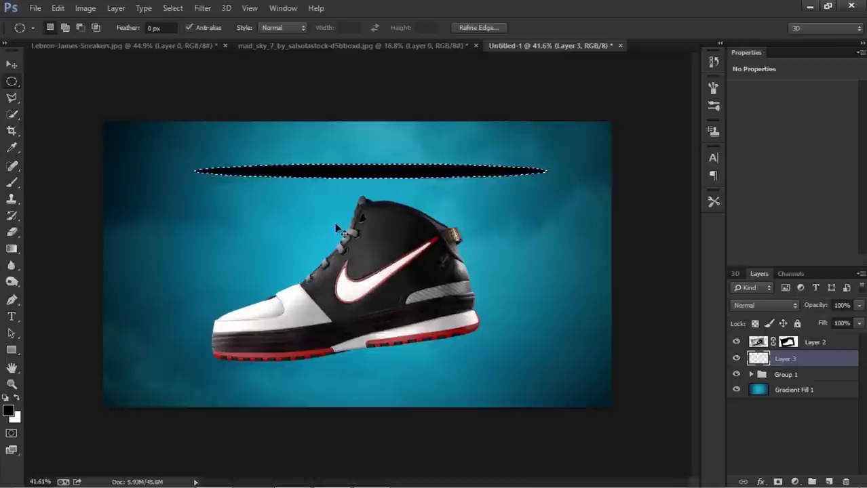
pyautogui.click(202, 7)
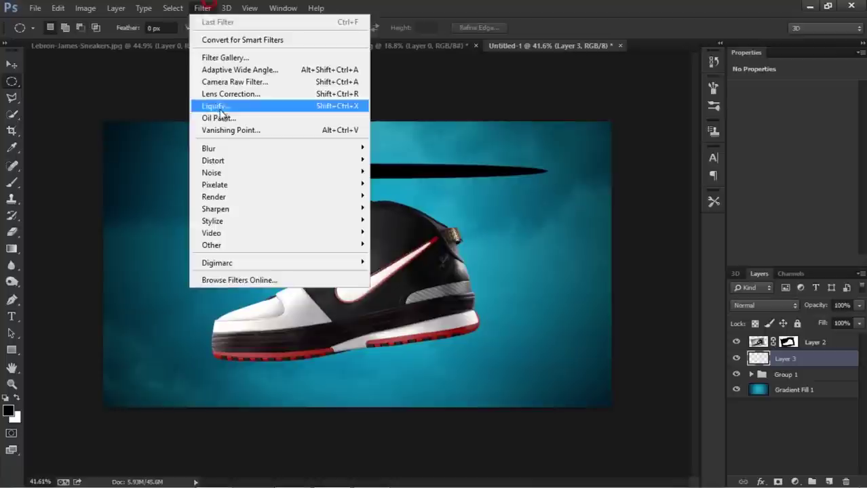
# Apply a Motion Blur to the black ellipse on Layer 3.
pyautogui.click(216, 148)
pyautogui.click(157, 263)
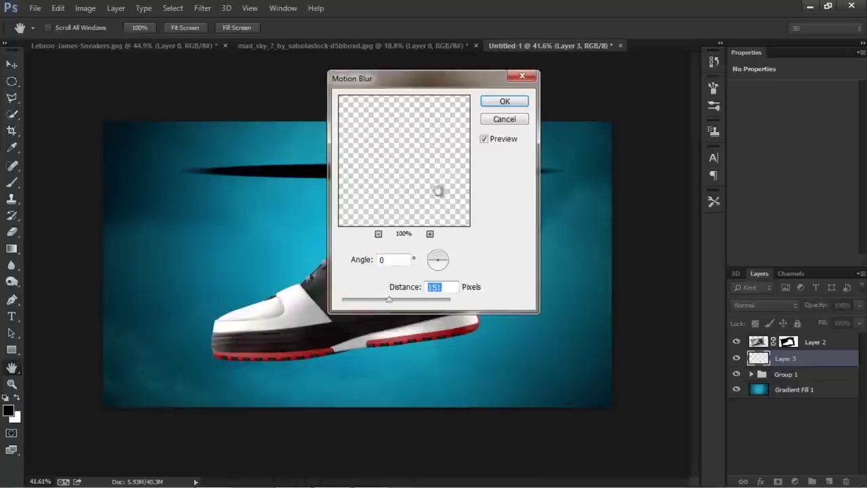
pyautogui.click(508, 101)
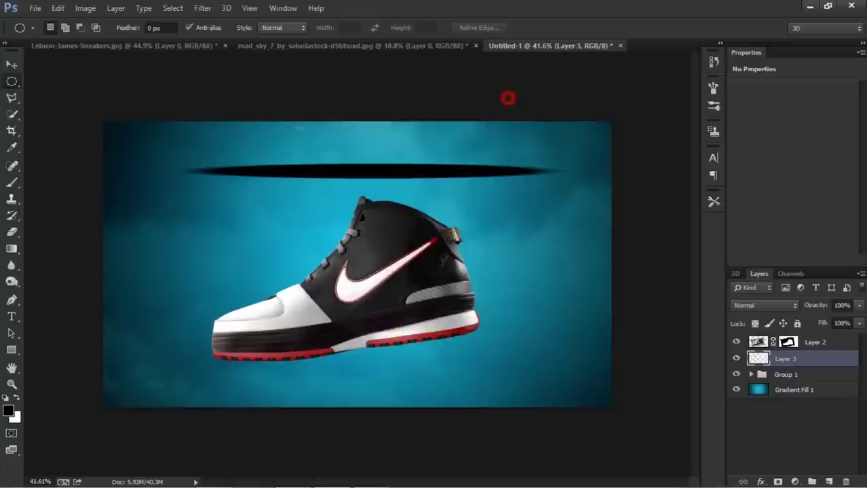
# Gaussian-blur the ellipse at radius 20 and lower Layer 3's opacity to 60%.
pyautogui.click(197, 11)
pyautogui.click(234, 152)
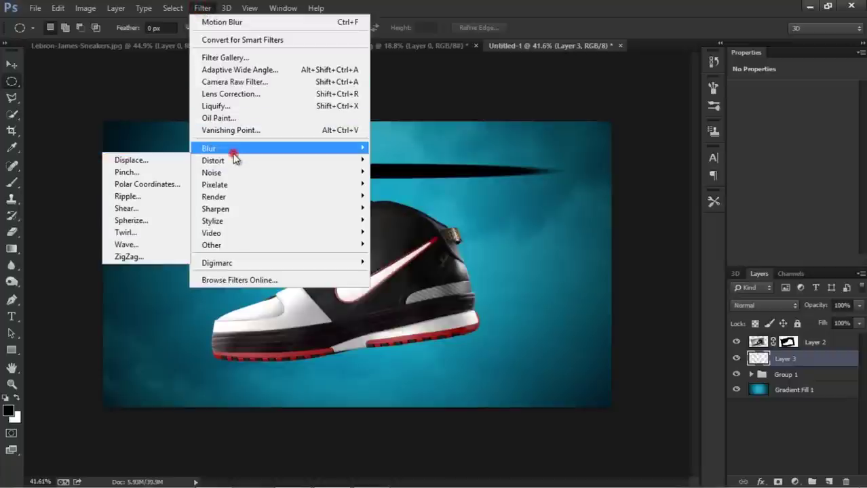
pyautogui.click(162, 238)
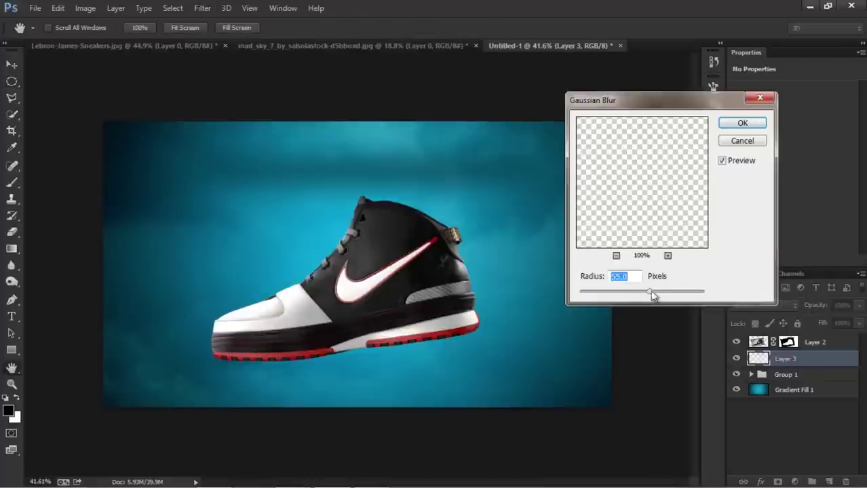
pyautogui.moveTo(623, 297); pyautogui.dragTo(617, 296)
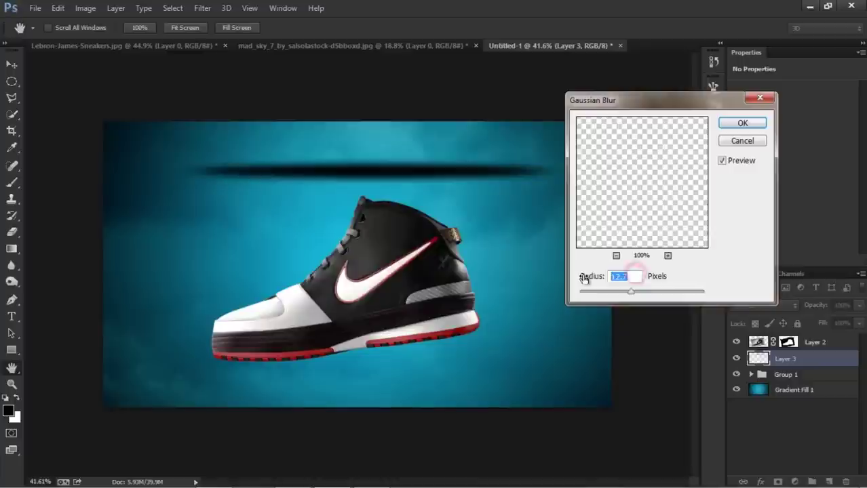
pyautogui.write('0')
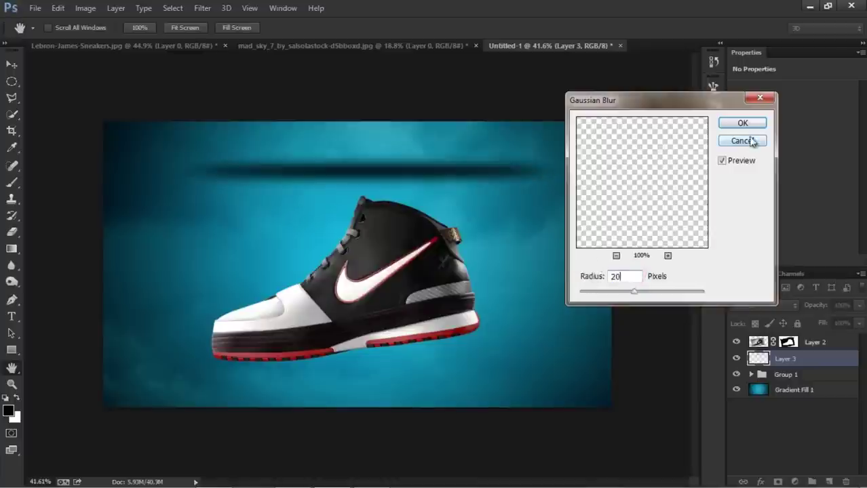
pyautogui.click(747, 123)
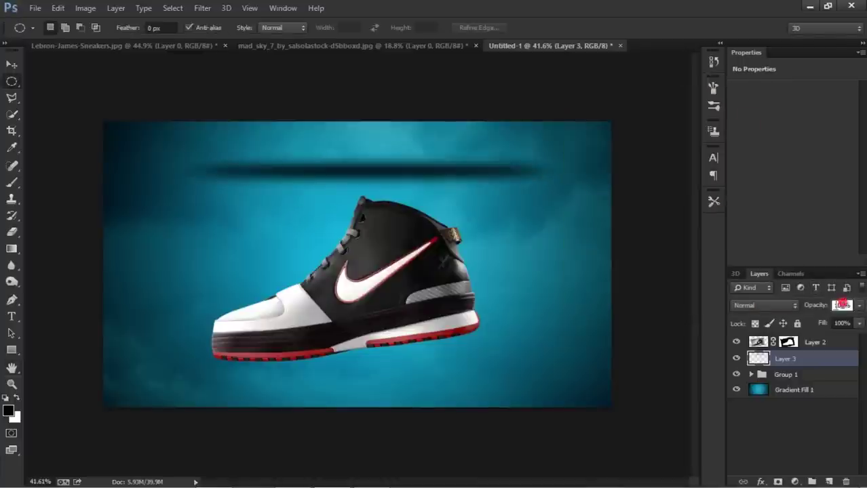
pyautogui.write('60')
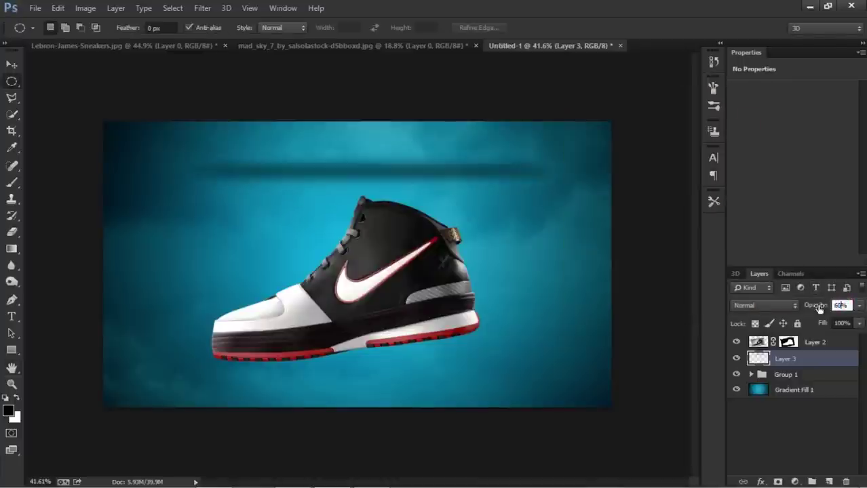
# Shrink the blurred shadow to about 78%, narrow it, and move it down beneath the sole.
pyautogui.hotkey('ctrl', 't')
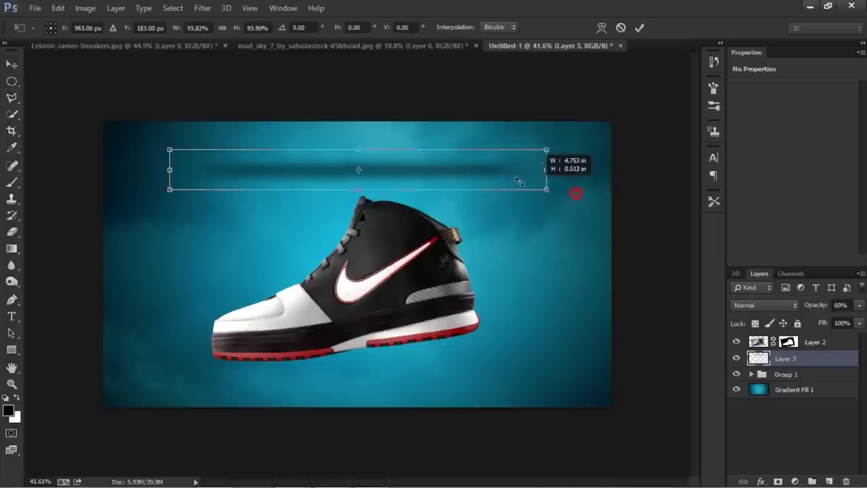
pyautogui.moveTo(573, 191); pyautogui.dragTo(498, 184)
pyautogui.moveTo(457, 163)
pyautogui.mouseDown()
pyautogui.moveTo(486, 419)
pyautogui.moveTo(473, 385)
pyautogui.mouseUp()
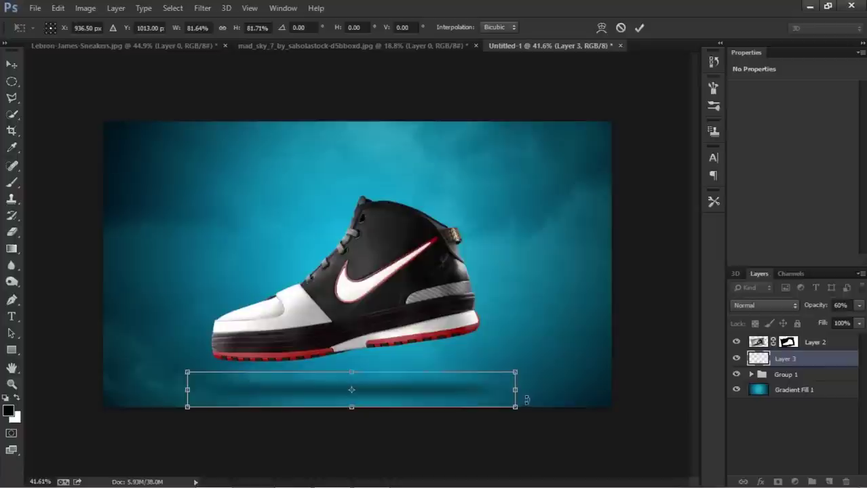
pyautogui.moveTo(515, 406); pyautogui.dragTo(489, 395)
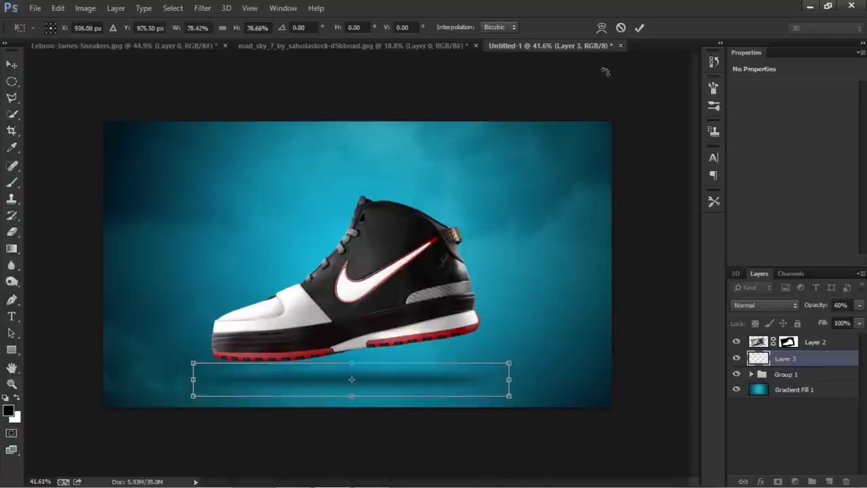
pyautogui.click(639, 28)
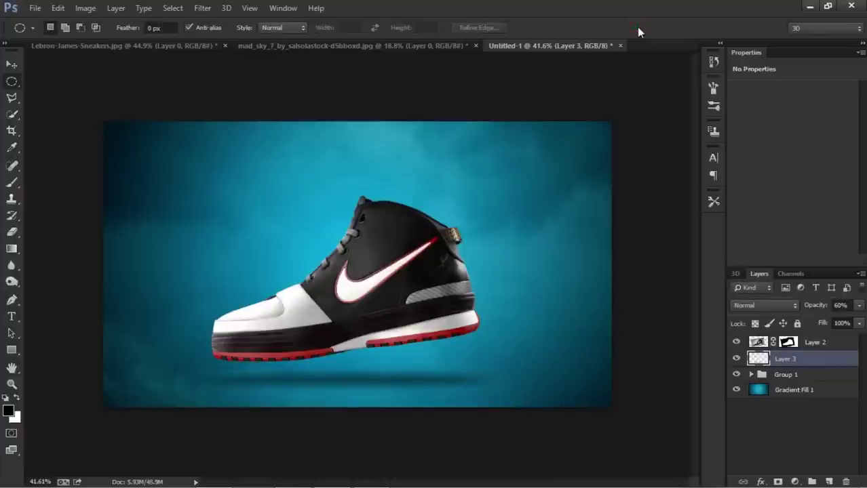
# Apply the mask on sneaker Layer 2 and duplicate the layer as Layer 2 copy.
pyautogui.click(827, 345)
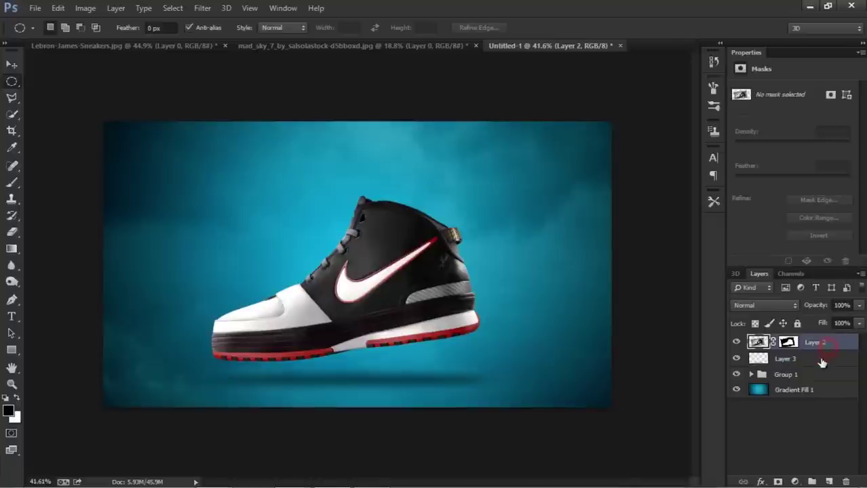
pyautogui.rightClick(787, 346)
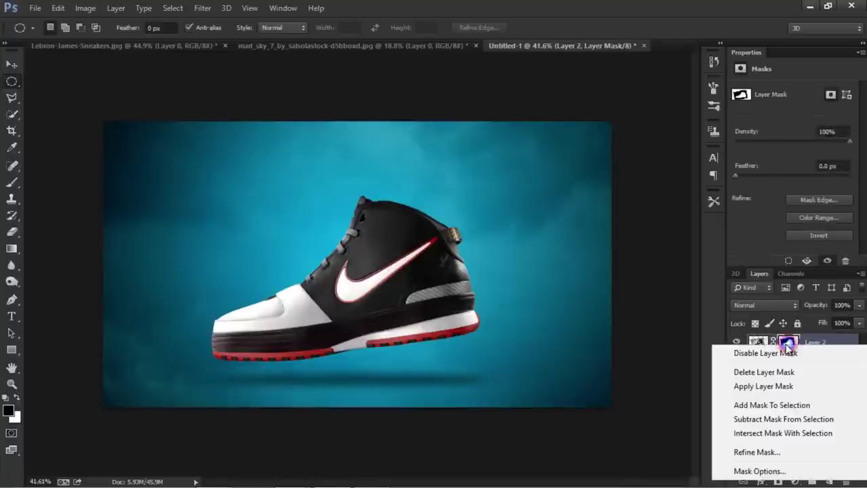
pyautogui.click(775, 387)
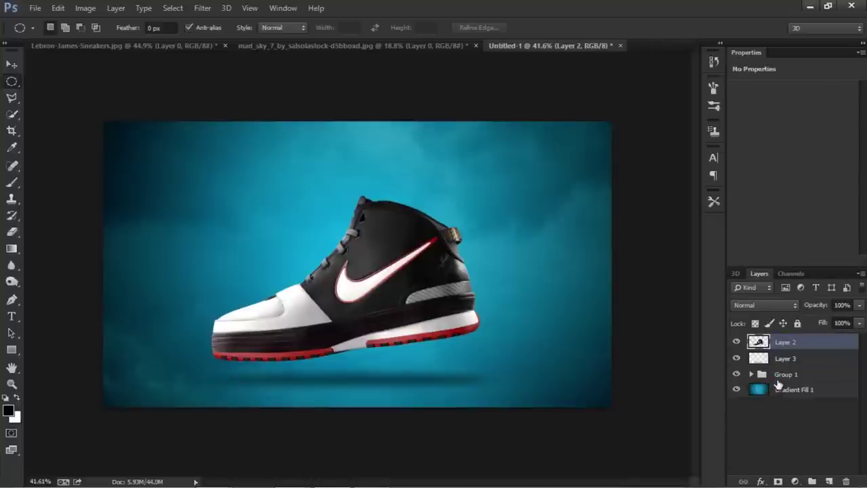
pyautogui.hotkey('ctrl', 'j')
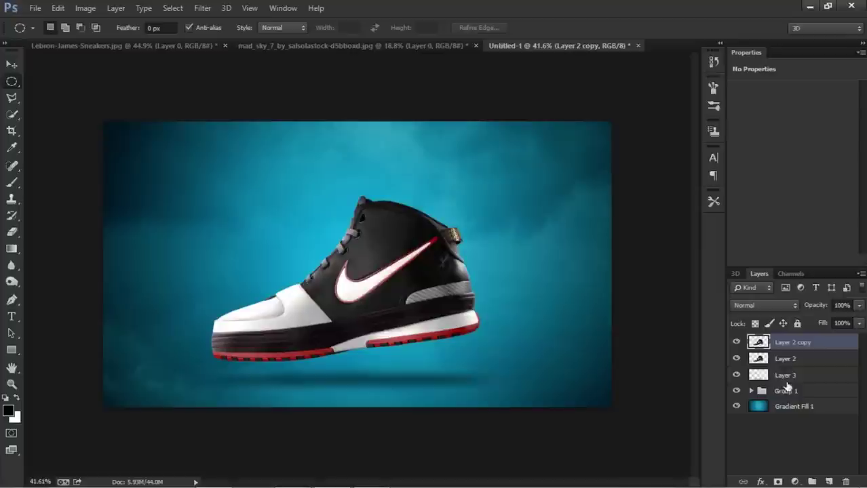
pyautogui.click(751, 392)
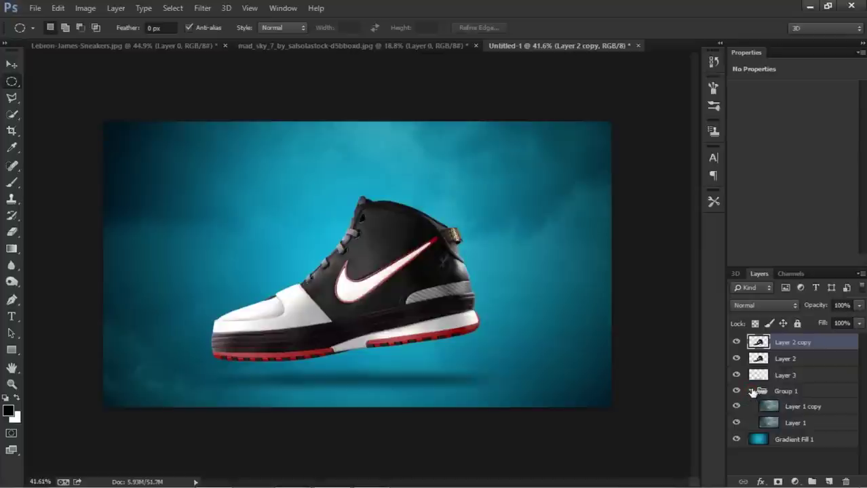
# Collapse Group 1, hide Layer 2 copy, make Layer 2 active, and zoom in on the heel.
pyautogui.click(751, 391)
pyautogui.click(740, 347)
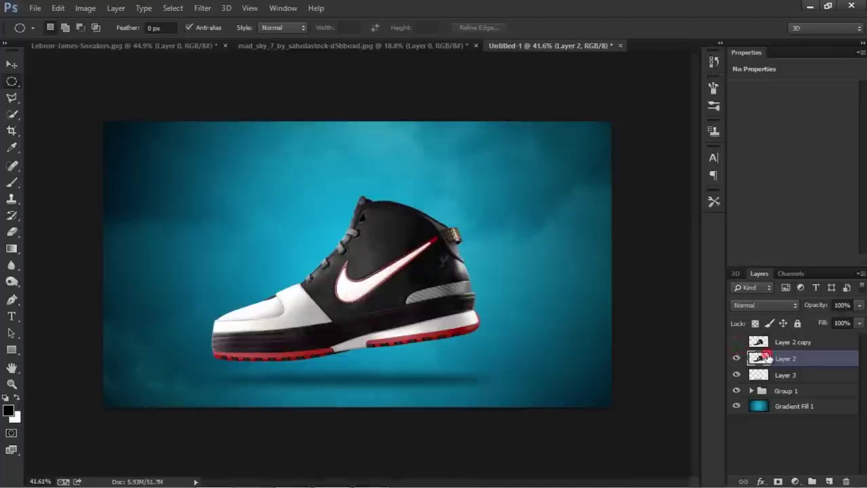
pyautogui.scroll(2, 271, 315)
pyautogui.scroll(1, 271, 316)
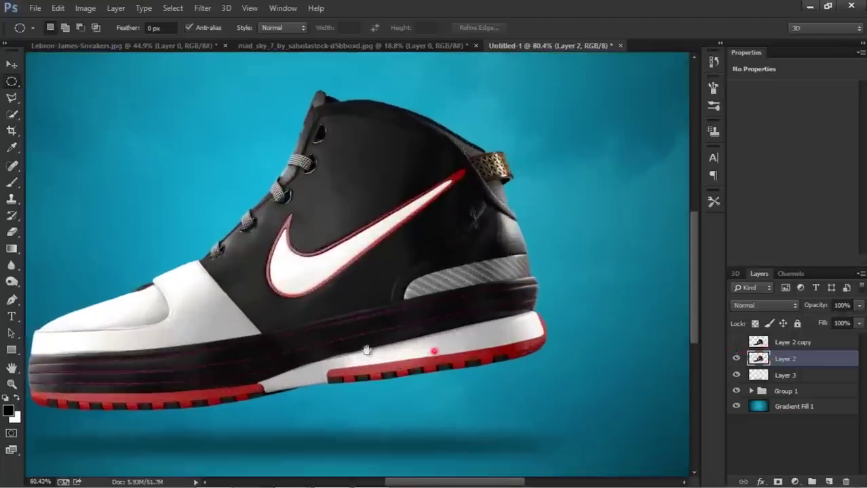
pyautogui.scroll(1, 272, 316)
pyautogui.scroll(2, 251, 309)
# Zoom into the heel and outline the red outsole strip with the Pen tool for copying onto Layer 4.
pyautogui.scroll(1, 251, 309)
pyautogui.press('w')
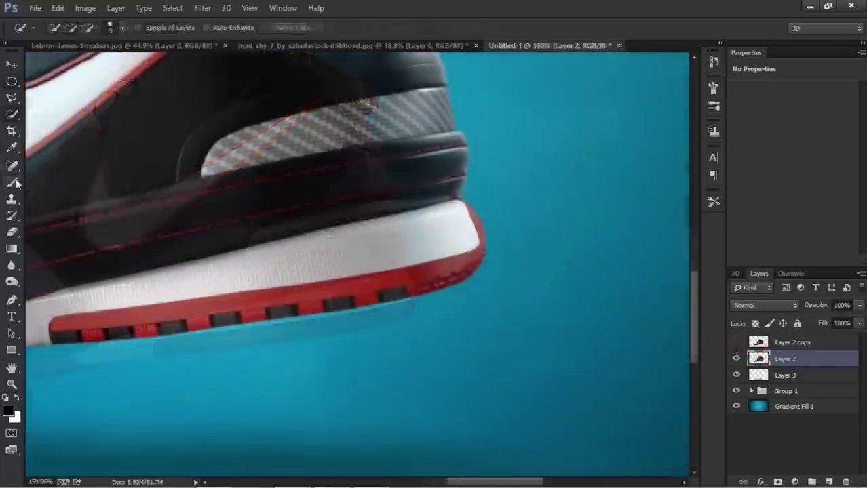
pyautogui.click(12, 302)
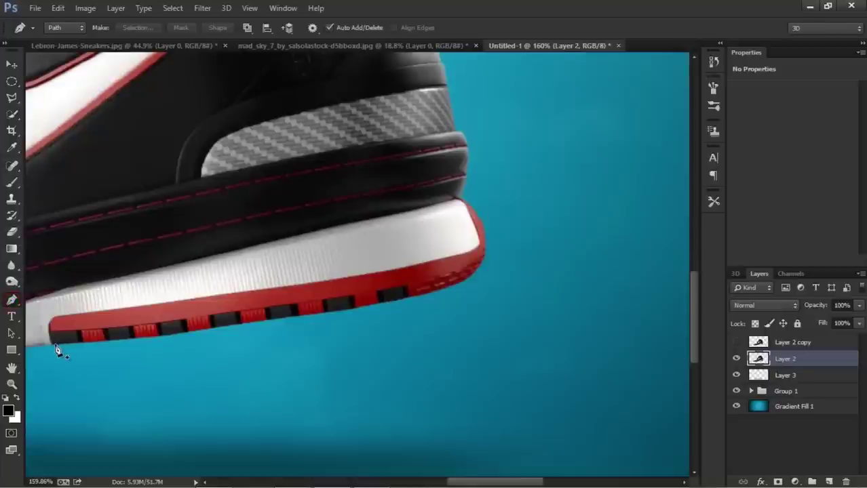
pyautogui.scroll(1, 57, 349)
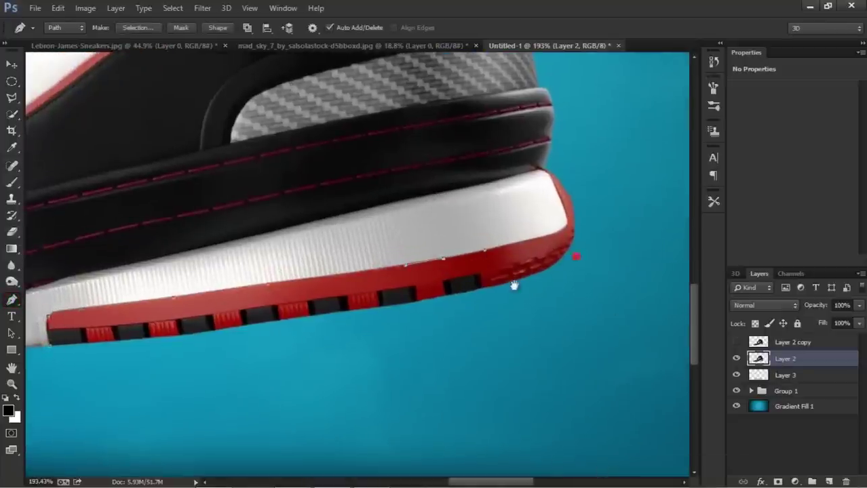
pyautogui.hscroll(3, 483, 255)
pyautogui.scroll(1, 483, 255)
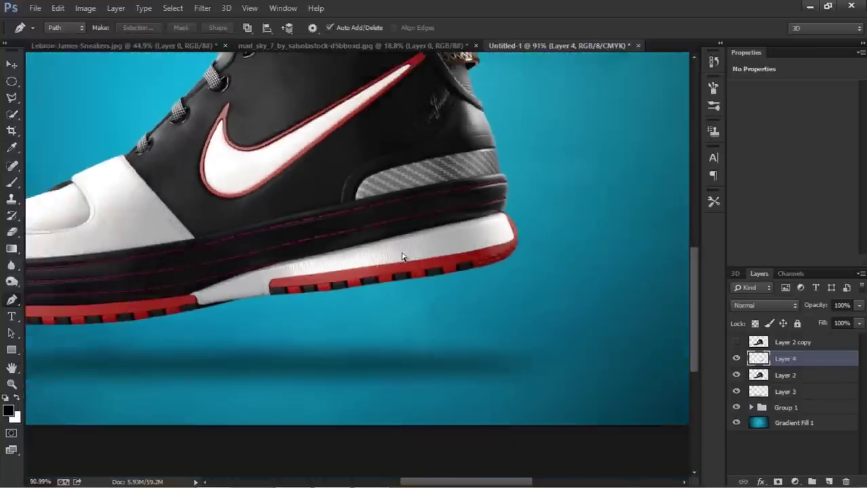
pyautogui.hotkey('ctrl', 't')
# Stretch the red sole strip to the right, rotate it slightly, and bend its lower-left corner.
pyautogui.moveTo(479, 294); pyautogui.dragTo(653, 299)
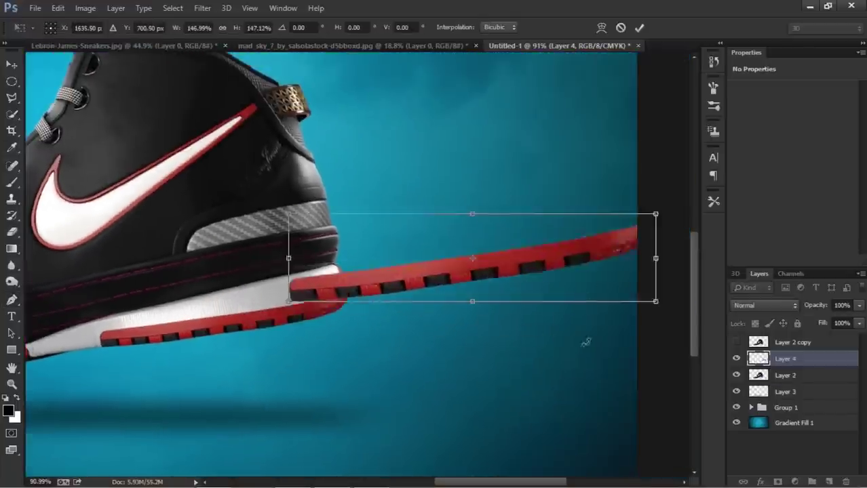
pyautogui.moveTo(616, 319); pyautogui.dragTo(590, 261)
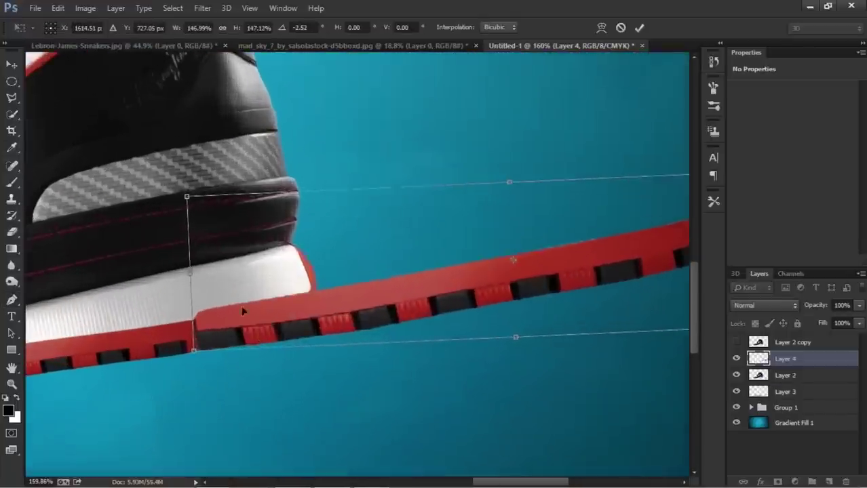
pyautogui.moveTo(181, 365); pyautogui.dragTo(175, 348)
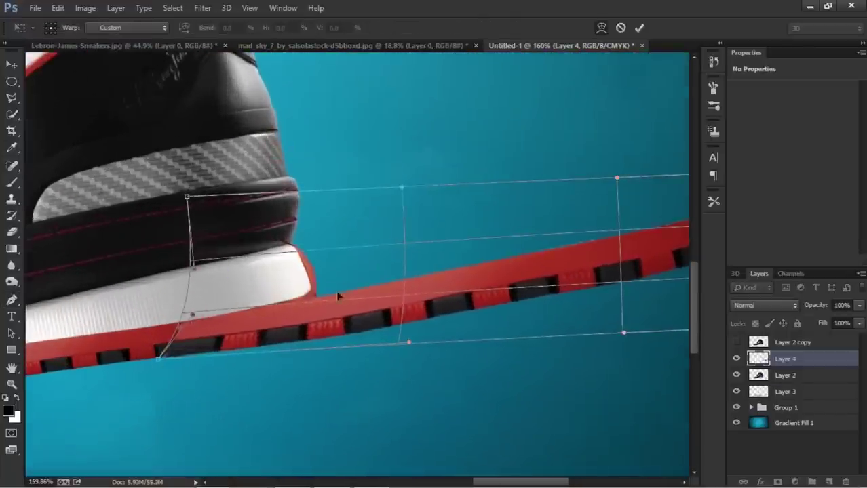
pyautogui.press('Return')
# Erase excess strip edges and reshape the strip's left end so it sweeps from the heel.
pyautogui.press('e')
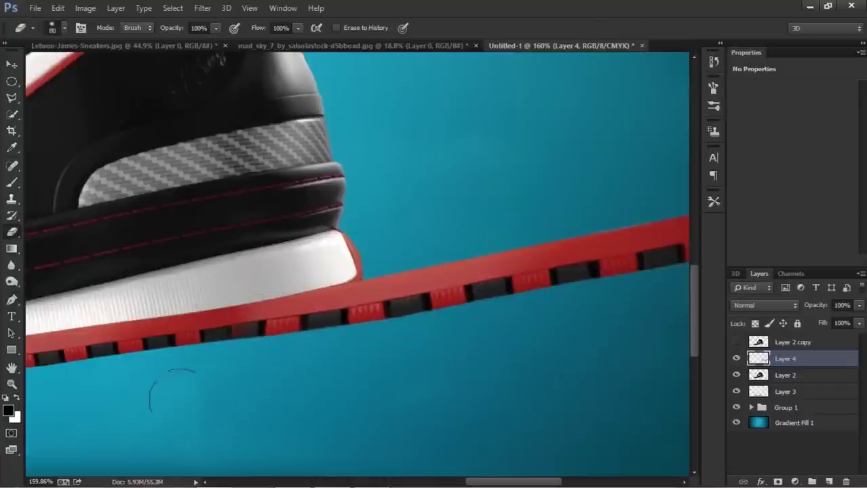
pyautogui.hotkey('ctrl', 't')
pyautogui.moveTo(300, 285); pyautogui.dragTo(285, 293)
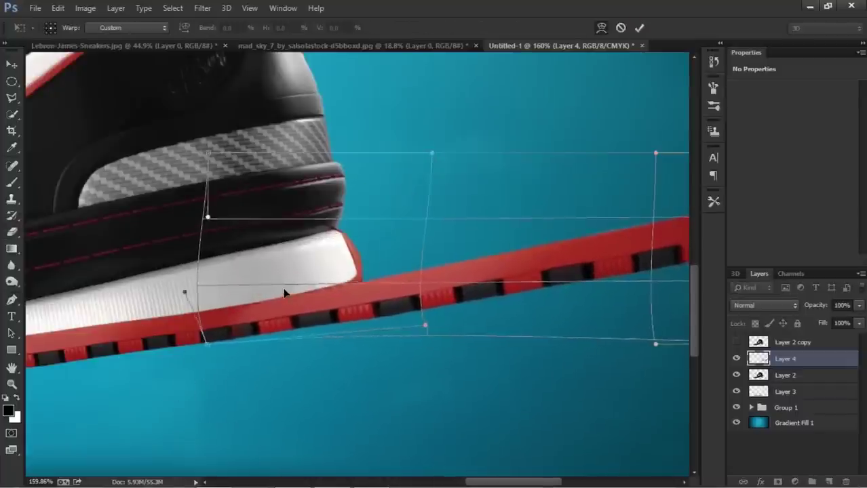
pyautogui.press('Return')
pyautogui.scroll(-3, 360, 277)
pyautogui.hotkey('alt', '[')
pyautogui.scroll(2, 376, 281)
# Select the white midsole on Layer 2 with the Polygonal Lasso and copy it to a new layer.
pyautogui.press('l')
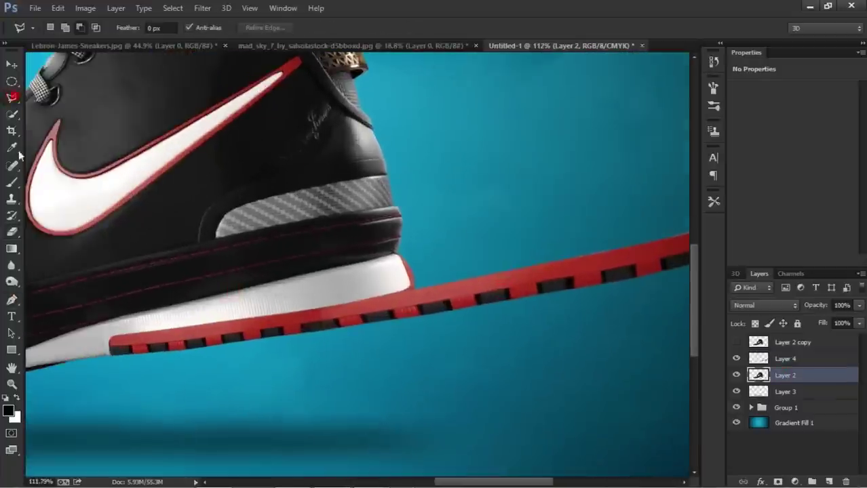
pyautogui.scroll(2, 112, 317)
pyautogui.click(112, 318)
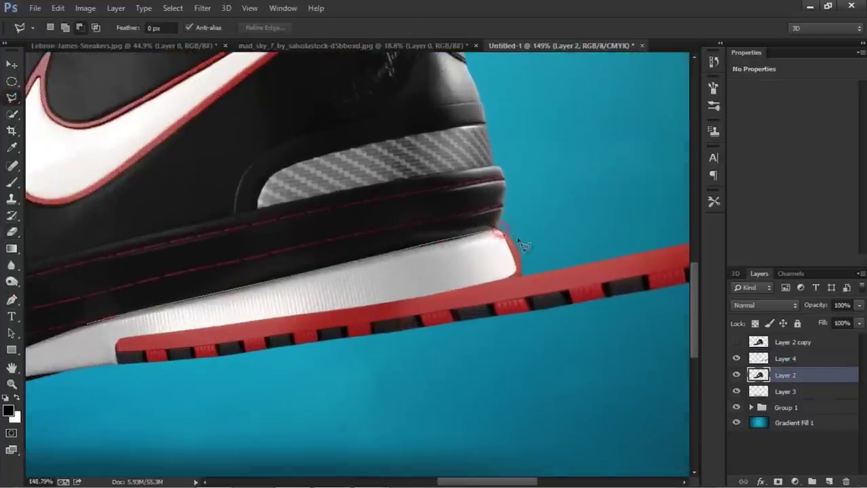
pyautogui.click(106, 351)
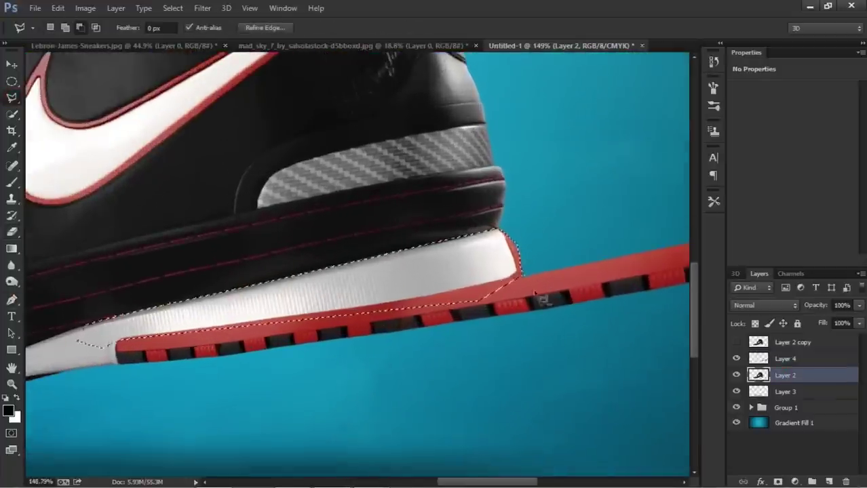
pyautogui.scroll(1, 95, 343)
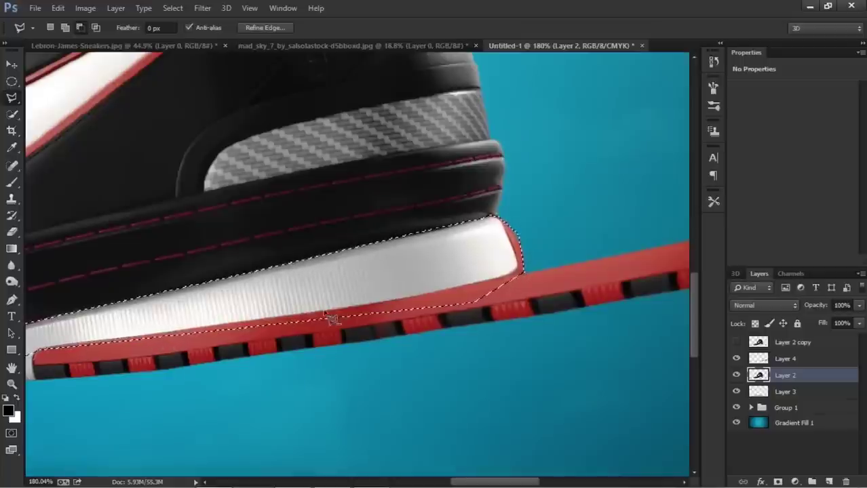
pyautogui.click(513, 268)
pyautogui.scroll(-3, 522, 277)
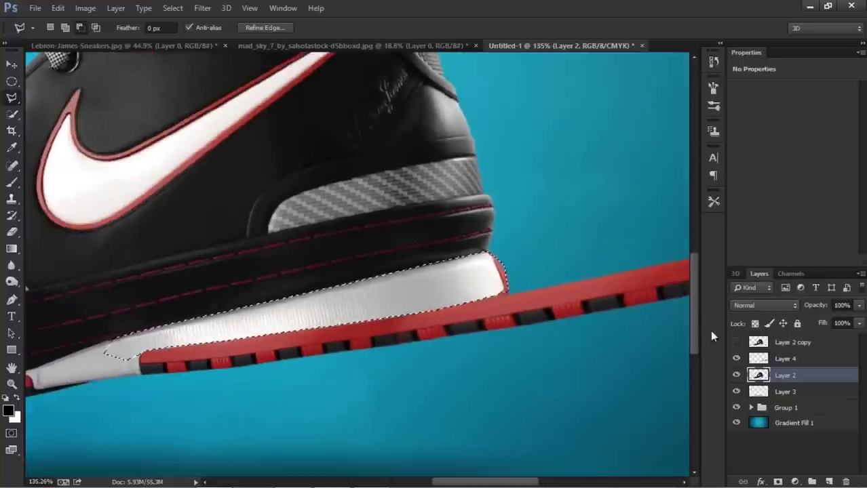
pyautogui.hotkey('ctrl', 'j')
# Stretch the midsole copy out along the red band and warp its left end near the heel.
pyautogui.hotkey('ctrl', 't')
pyautogui.moveTo(537, 303); pyautogui.dragTo(610, 292)
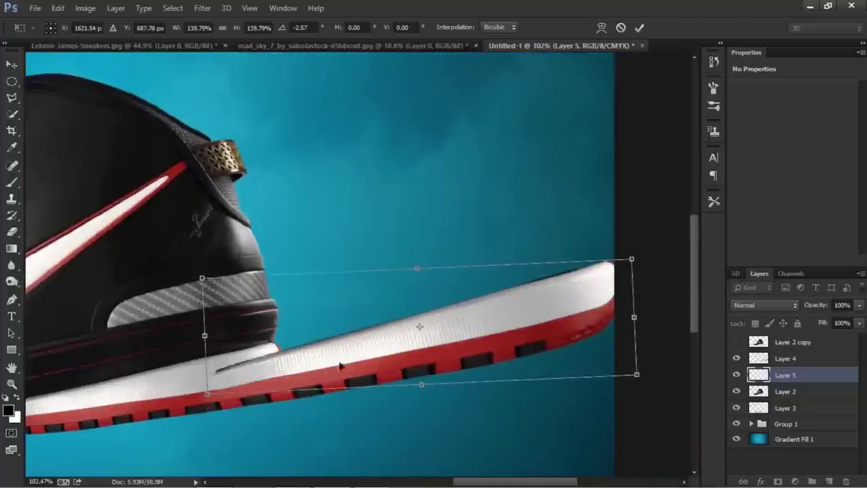
pyautogui.scroll(2, 316, 294)
pyautogui.click(601, 27)
pyautogui.moveTo(184, 271)
pyautogui.mouseDown()
pyautogui.moveTo(193, 301)
pyautogui.moveTo(325, 338)
pyautogui.mouseUp()
pyautogui.scroll(-1, 325, 339)
pyautogui.scroll(-2, 309, 349)
pyautogui.click(601, 27)
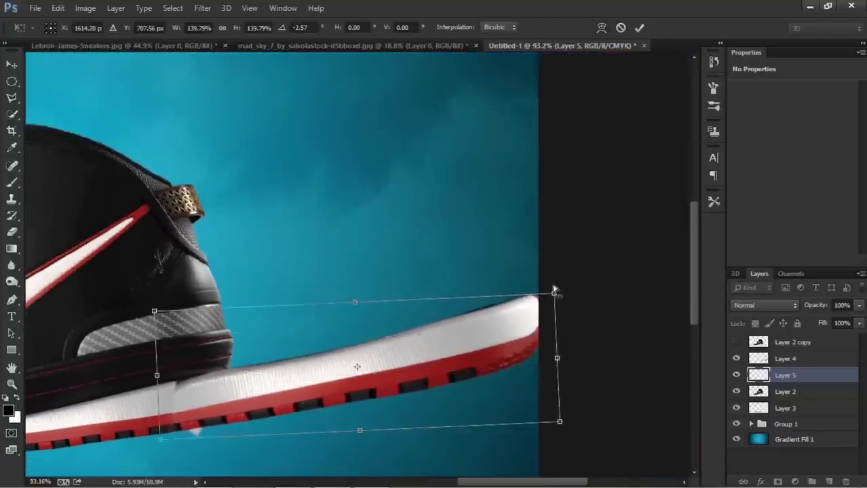
pyautogui.moveTo(552, 286); pyautogui.dragTo(561, 257)
pyautogui.scroll(2, 333, 395)
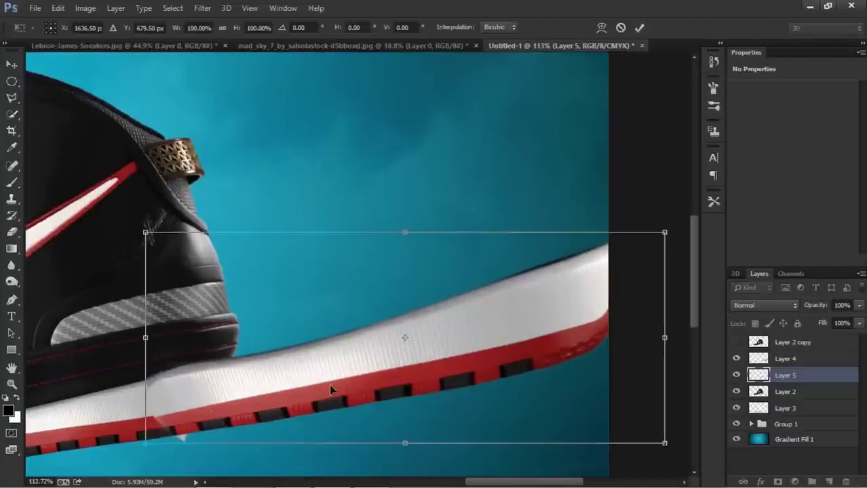
pyautogui.click(601, 27)
pyautogui.moveTo(146, 372); pyautogui.dragTo(173, 363)
pyautogui.press('Return')
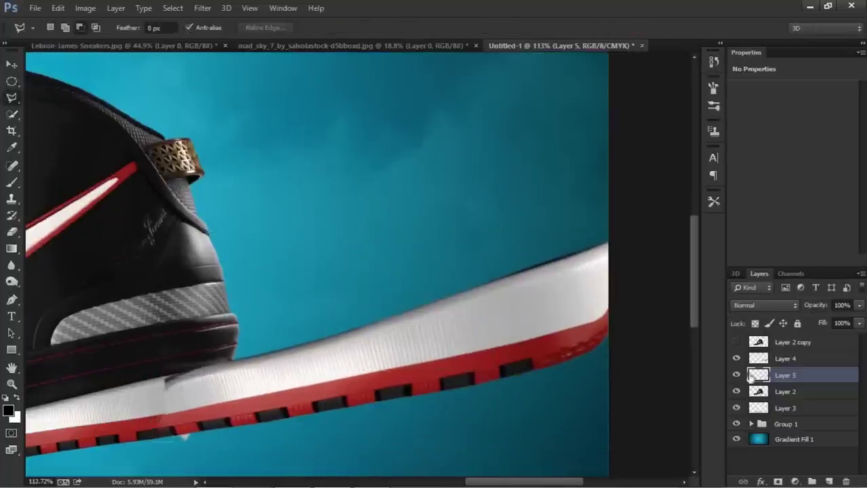
# Erase the midsole copy's unwanted edges and merge it down into Layer 2.
pyautogui.press('e')
pyautogui.scroll(-2, 303, 333)
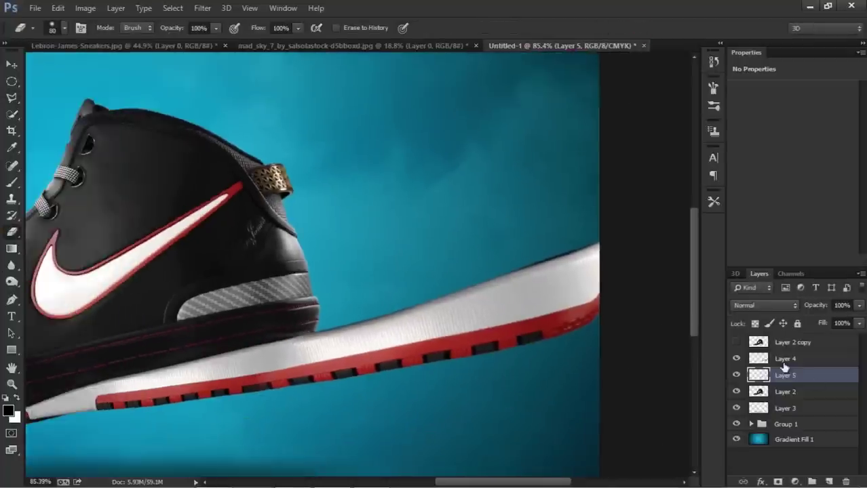
pyautogui.hotkey('ctrl', 'e')
pyautogui.scroll(1, 194, 316)
pyautogui.press('l')
pyautogui.scroll(1, 195, 316)
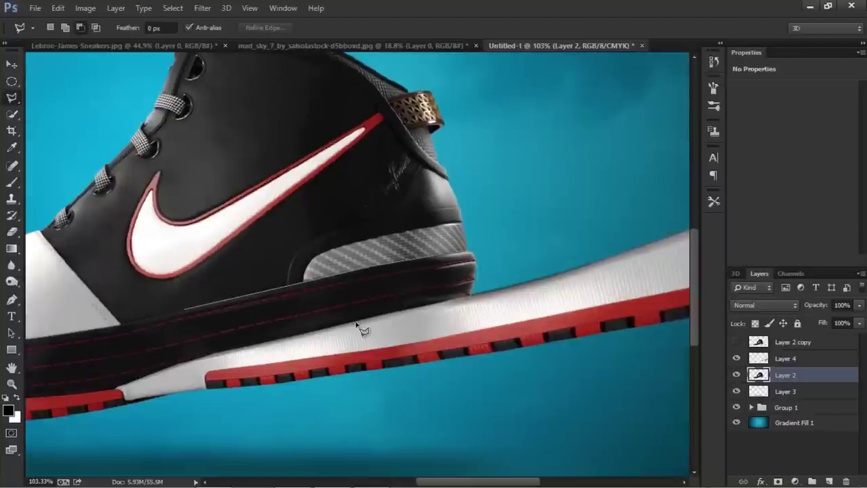
# Copy the selected sole area to Layer 5 and stretch it long toward the right.
pyautogui.scroll(-2, 193, 320)
pyautogui.hotkey('ctrl', 'j')
pyautogui.hotkey('ctrl', 't')
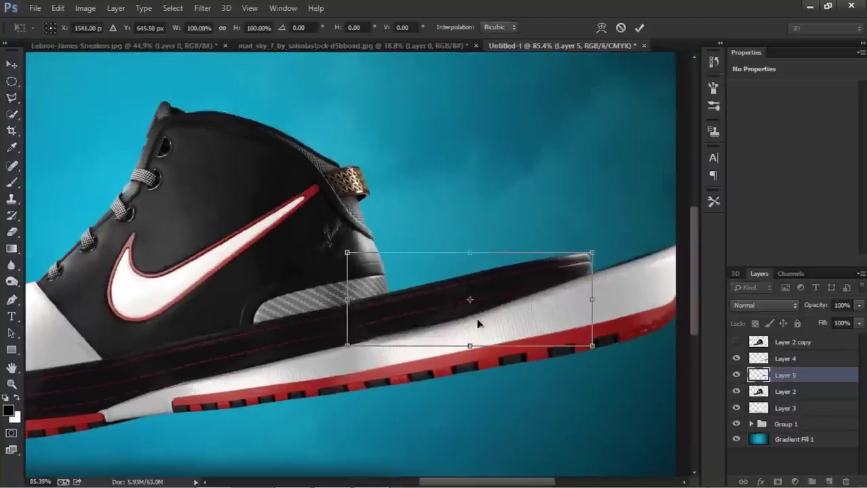
pyautogui.moveTo(468, 299)
pyautogui.mouseDown()
pyautogui.moveTo(464, 312)
pyautogui.moveTo(590, 247)
pyautogui.mouseUp()
pyautogui.moveTo(207, 333); pyautogui.dragTo(193, 277)
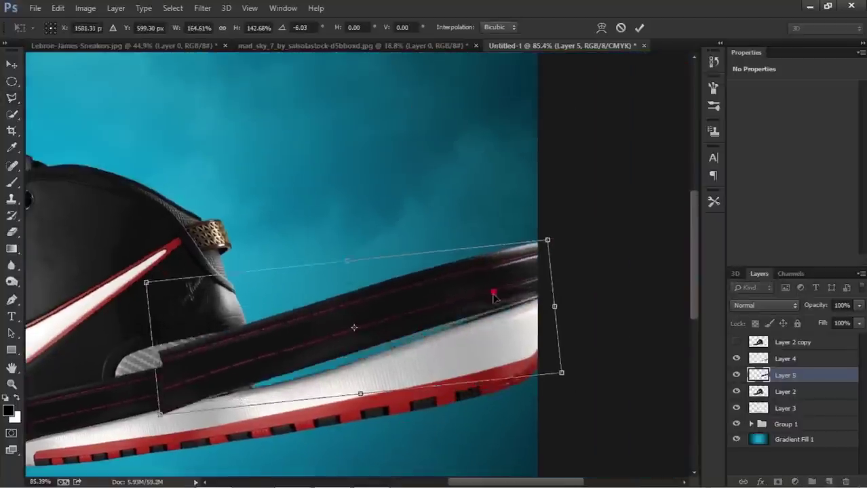
pyautogui.moveTo(493, 294); pyautogui.dragTo(556, 323)
pyautogui.click(639, 27)
pyautogui.hotkey('ctrl', ']')
# Keep the sole copy below Layer 4 and warp its lower-left part into shape.
pyautogui.hotkey('ctrl', 't')
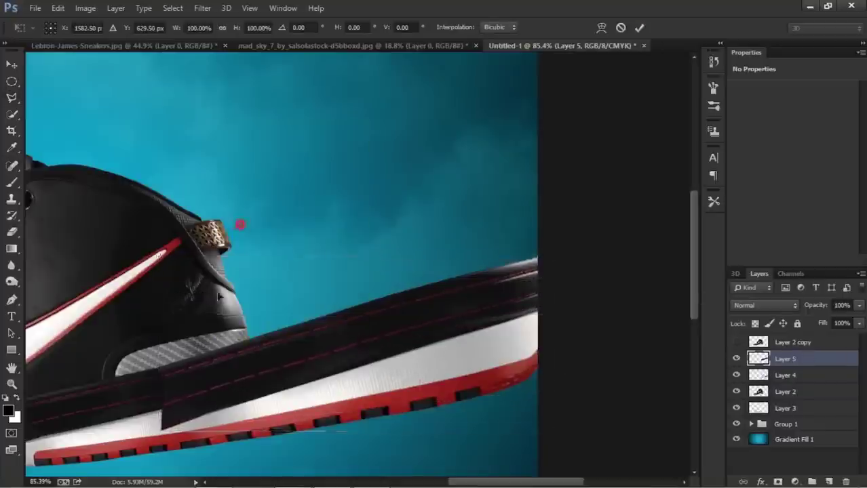
pyautogui.moveTo(170, 360); pyautogui.dragTo(281, 405)
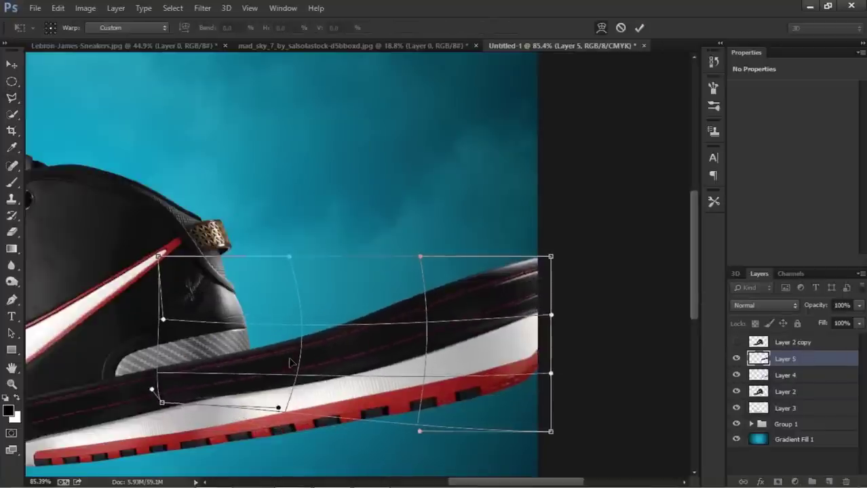
pyautogui.press('Escape')
pyautogui.hotkey('ctrl', '[')
pyautogui.hotkey('ctrl', 't')
pyautogui.rightClick(272, 339)
pyautogui.click(303, 222)
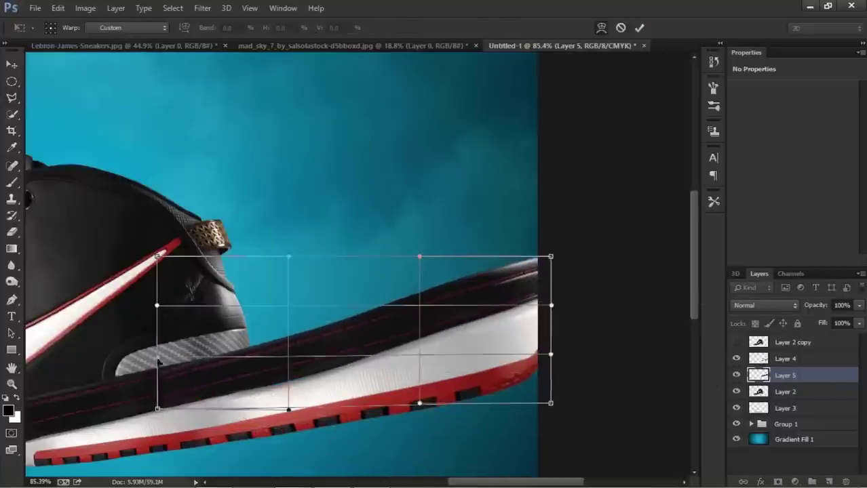
pyautogui.moveTo(299, 336)
pyautogui.mouseDown()
pyautogui.moveTo(170, 376)
pyautogui.moveTo(202, 380)
pyautogui.mouseUp()
pyautogui.press('Return')
# Erase stray edges, raise the sole copy's right end, and warp its rear section smoothly.
pyautogui.press('e')
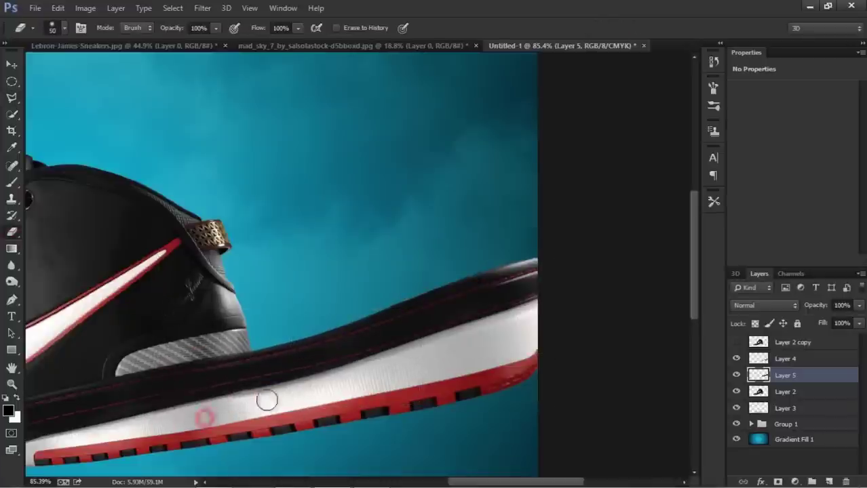
pyautogui.hotkey('ctrl', 't')
pyautogui.moveTo(537, 261)
pyautogui.mouseDown()
pyautogui.moveTo(551, 252)
pyautogui.moveTo(552, 199)
pyautogui.mouseUp()
pyautogui.click(639, 27)
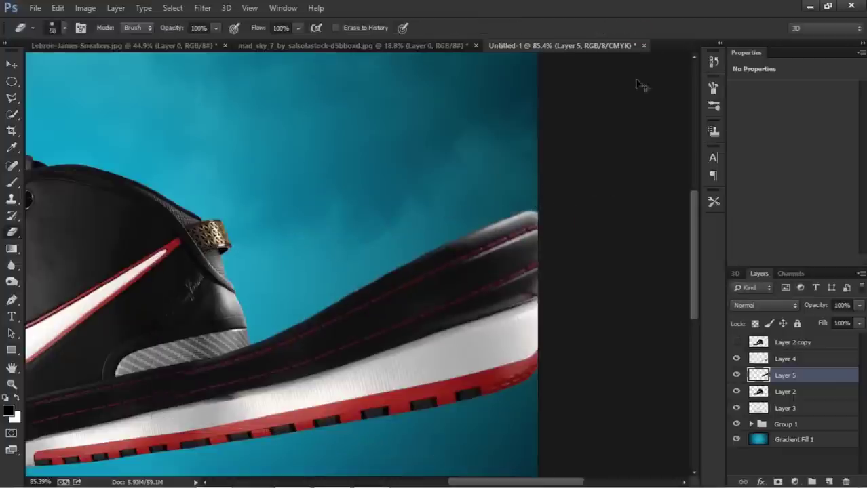
pyautogui.hotkey('ctrl', 't')
pyautogui.rightClick(305, 267)
pyautogui.click(332, 363)
pyautogui.moveTo(156, 319); pyautogui.dragTo(146, 329)
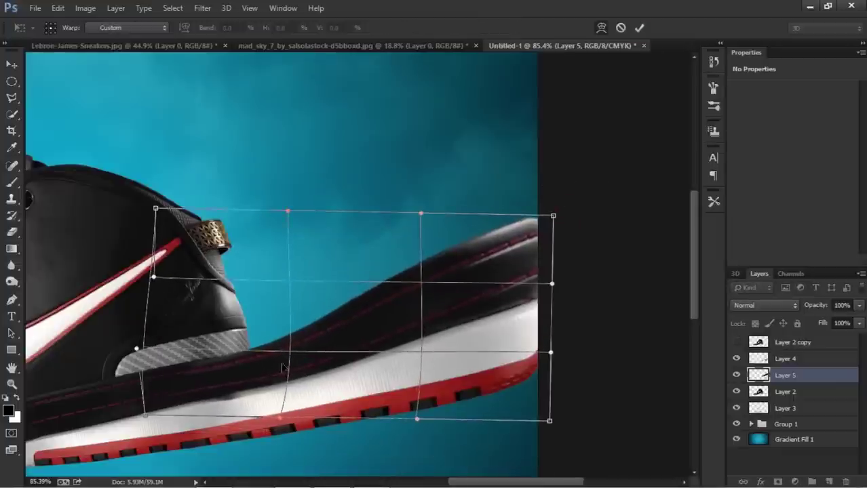
pyautogui.click(639, 27)
pyautogui.scroll(2, 306, 358)
pyautogui.scroll(-3, 233, 373)
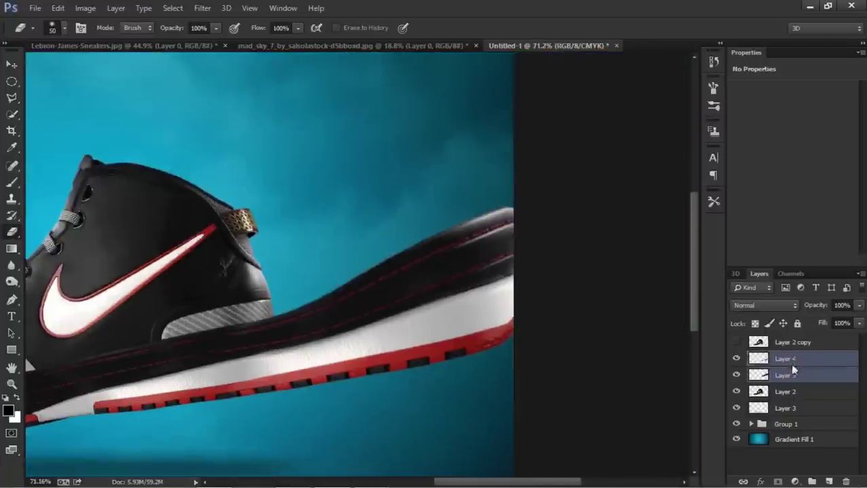
# Merge the sole copy into Layer 2 and copy the lasso-selected carbon-fibre heel panel to a new layer.
pyautogui.hotkey('ctrl', 'e')
pyautogui.scroll(2, 221, 259)
pyautogui.press('l')
pyautogui.scroll(2, 210, 335)
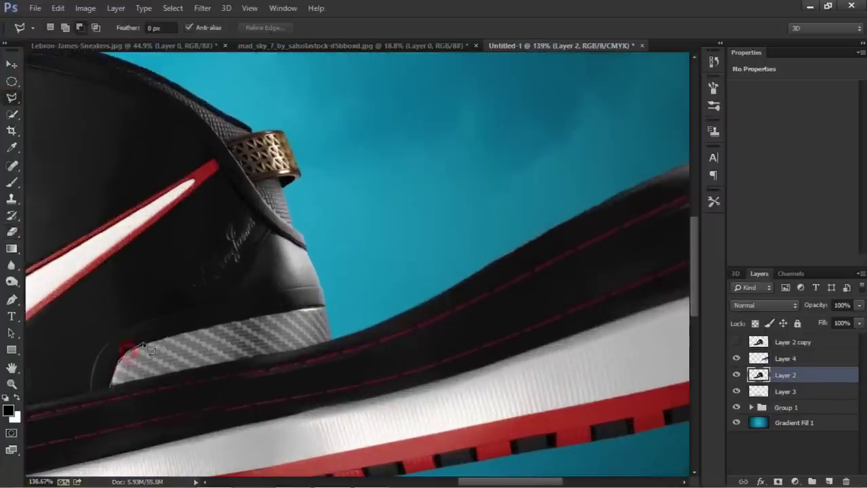
pyautogui.click(238, 368)
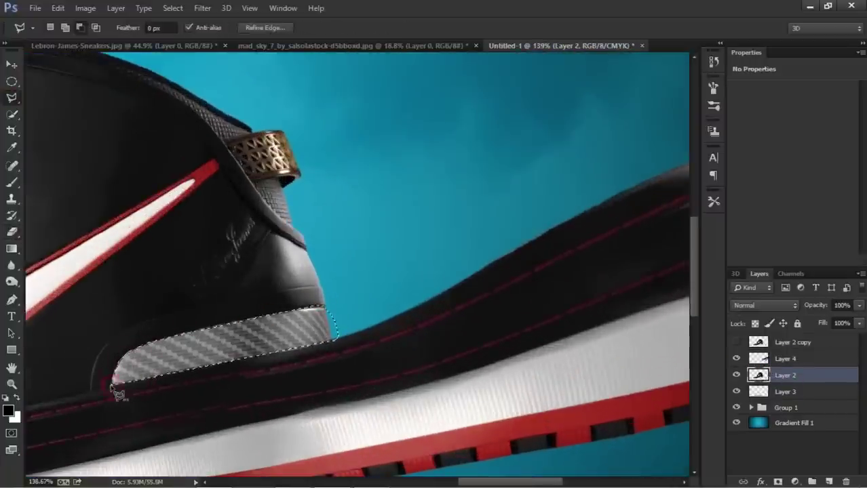
pyautogui.hotkey('ctrl', 'j')
pyautogui.scroll(-3, 237, 369)
# Enlarge the carbon panel copy and skew it to match the sole's slope.
pyautogui.hotkey('ctrl', 't')
pyautogui.moveTo(380, 379)
pyautogui.mouseDown()
pyautogui.moveTo(399, 307)
pyautogui.moveTo(577, 236)
pyautogui.moveTo(519, 241)
pyautogui.mouseUp()
pyautogui.rightClick(555, 237)
pyautogui.click(566, 283)
pyautogui.moveTo(559, 200); pyautogui.dragTo(586, 189)
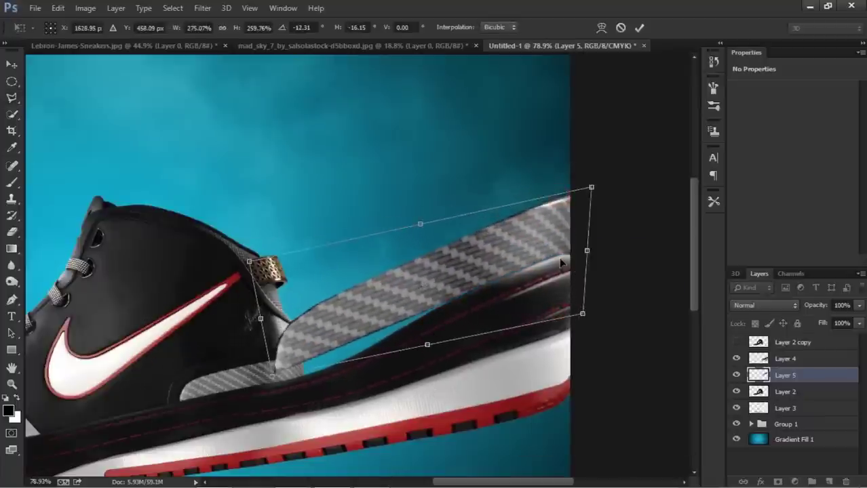
# Warp the carbon copy to follow the sole, bending its left end down onto the heel.
pyautogui.rightClick(445, 276)
pyautogui.click(475, 134)
pyautogui.moveTo(330, 333); pyautogui.dragTo(455, 282)
pyautogui.moveTo(576, 258); pyautogui.dragTo(587, 258)
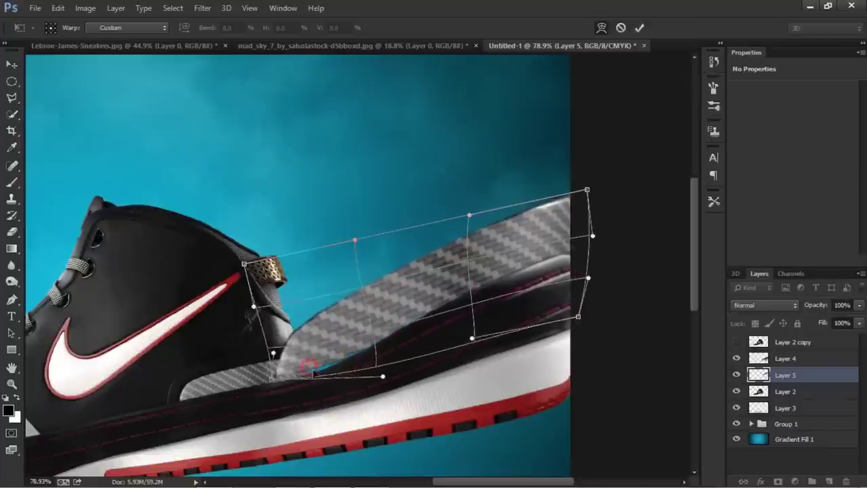
pyautogui.moveTo(291, 319); pyautogui.dragTo(303, 367)
pyautogui.scroll(3, 304, 367)
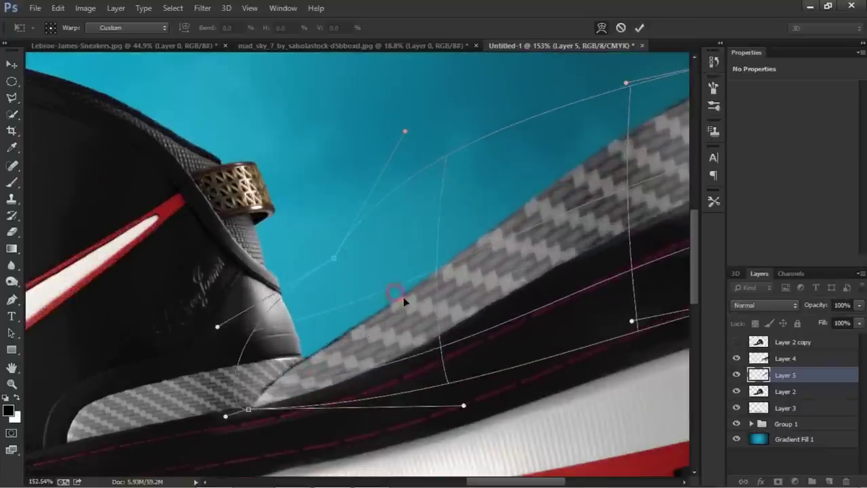
pyautogui.scroll(2, 403, 297)
pyautogui.scroll(-2, 403, 297)
pyautogui.press('Return')
# Copy a small carbon patch and warp it to fill the gap near the heel.
pyautogui.press('l')
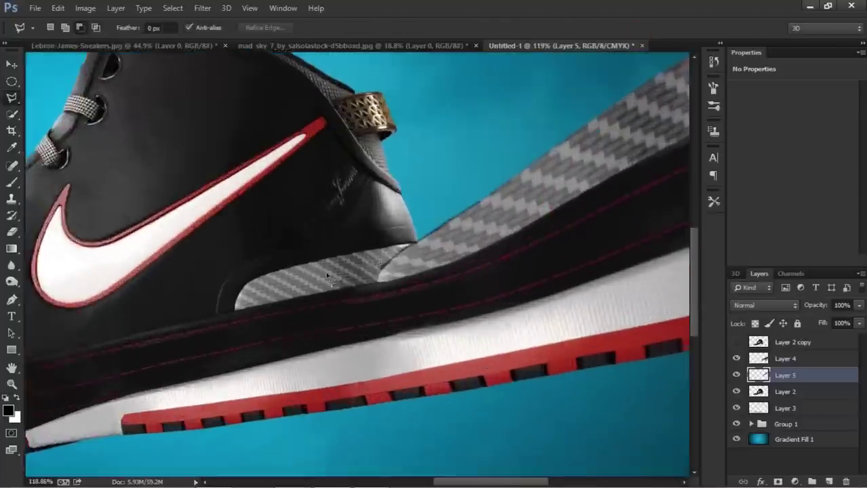
pyautogui.hotkey('alt', '[')
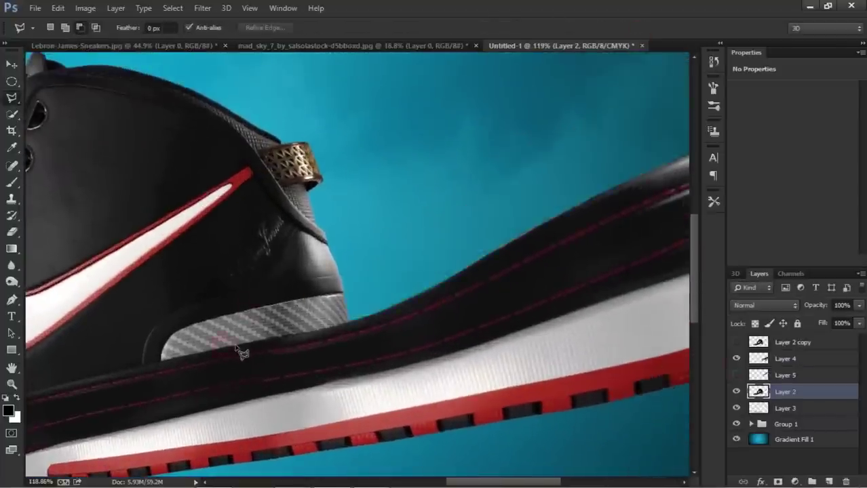
pyautogui.hotkey('ctrl', 'j')
pyautogui.hotkey('ctrl', 't')
pyautogui.moveTo(406, 291)
pyautogui.mouseDown()
pyautogui.moveTo(360, 288)
pyautogui.moveTo(384, 296)
pyautogui.moveTo(444, 227)
pyautogui.mouseUp()
pyautogui.scroll(2, 379, 275)
pyautogui.rightClick(371, 291)
pyautogui.click(407, 173)
pyautogui.moveTo(427, 309); pyautogui.dragTo(473, 283)
pyautogui.moveTo(444, 228); pyautogui.dragTo(461, 214)
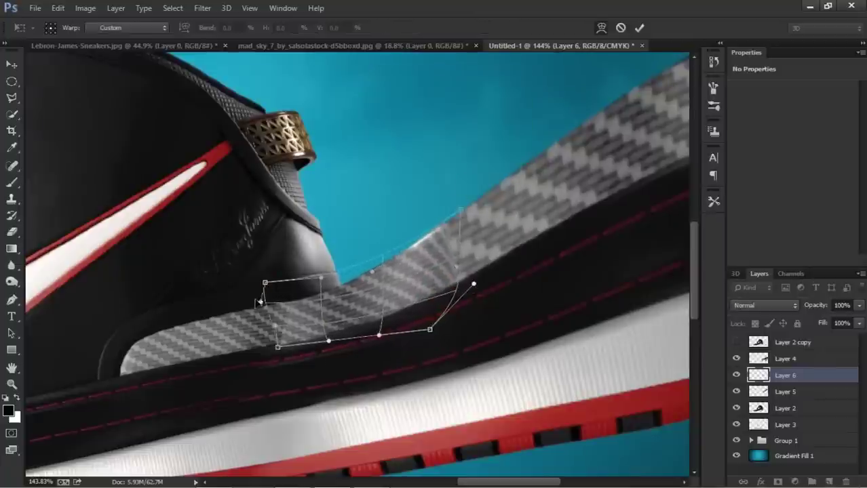
pyautogui.press('Return')
# Erase the carbon edges, merge the two carbon layers into one, and reselect Layer 2.
pyautogui.press('e')
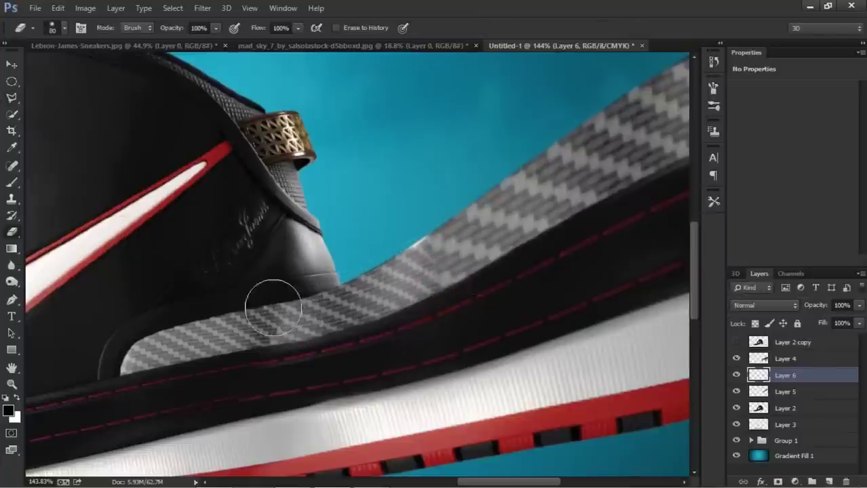
pyautogui.scroll(-3, 373, 354)
pyautogui.scroll(2, 364, 354)
pyautogui.keyDown('shift'); pyautogui.click(805, 392); pyautogui.keyUp('shift')
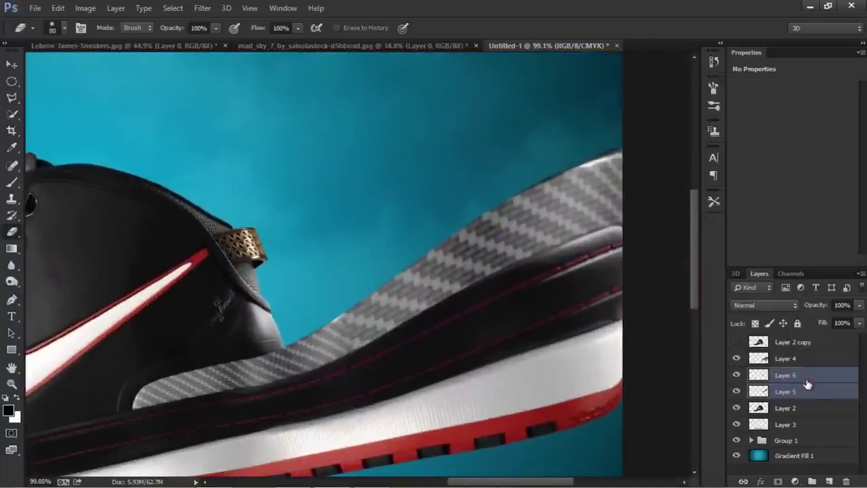
pyautogui.keyDown('shift'); pyautogui.click(780, 359); pyautogui.keyUp('shift')
pyautogui.hotkey('ctrl', 'e')
pyautogui.click(780, 375)
pyautogui.scroll(3, 238, 252)
pyautogui.press('l')
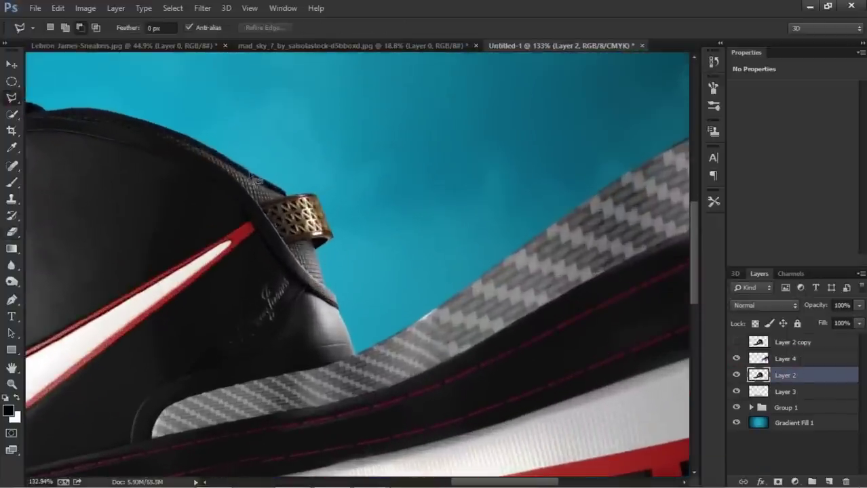
# Copy the lassoed heel collar to a new layer and stretch it into a long band toward the upper right.
pyautogui.click(270, 232)
pyautogui.scroll(-2, 270, 232)
pyautogui.hotkey('ctrl', 'j')
pyautogui.hotkey('ctrl', 't')
pyautogui.moveTo(286, 251); pyautogui.dragTo(366, 232)
pyautogui.moveTo(427, 204); pyautogui.dragTo(410, 192)
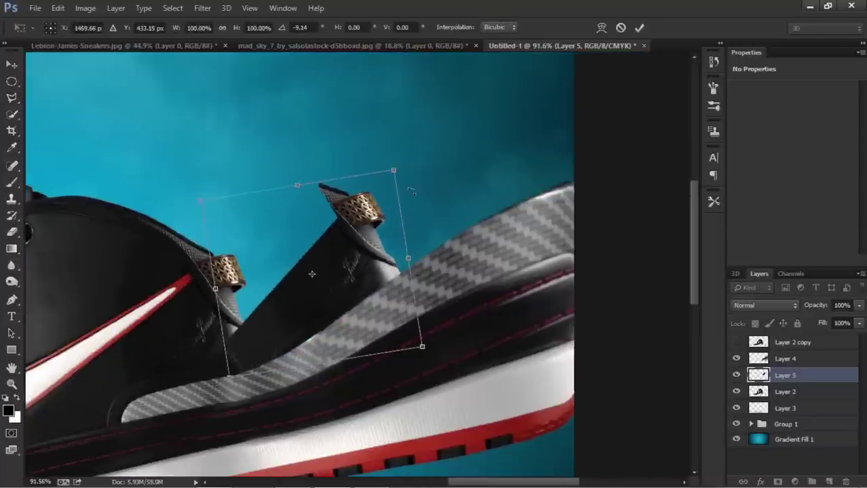
pyautogui.scroll(-2, 402, 163)
pyautogui.moveTo(509, 107)
pyautogui.mouseDown()
pyautogui.moveTo(531, 89)
pyautogui.moveTo(544, 106)
pyautogui.mouseUp()
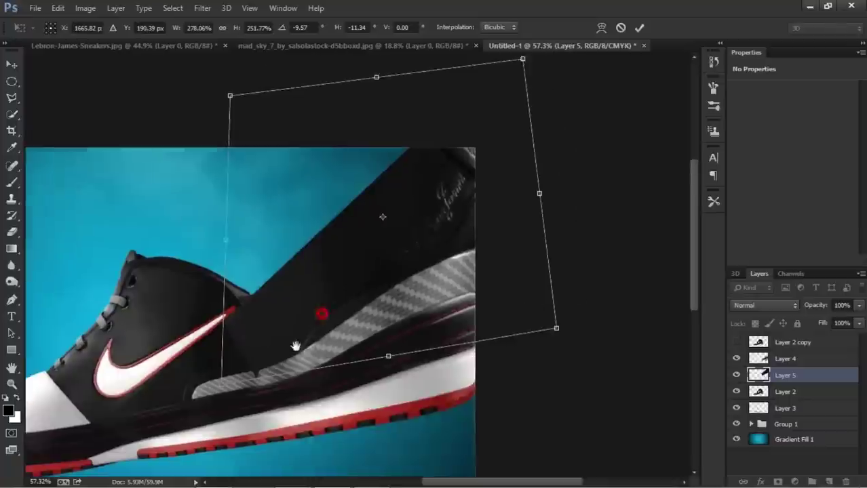
pyautogui.moveTo(232, 93); pyautogui.dragTo(169, 66)
pyautogui.press('Return')
# Clear part of the heel band, then lasso the swoosh tip on the shoe's Layer 2.
pyautogui.press('e')
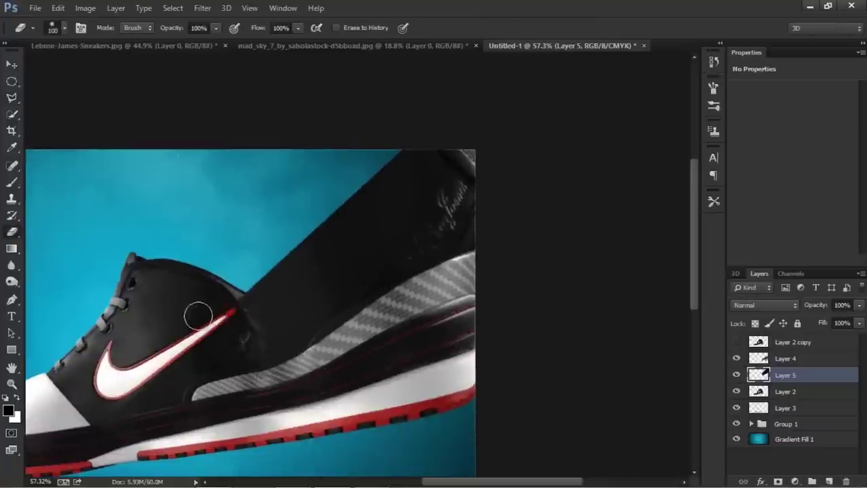
pyautogui.scroll(2, 221, 319)
pyautogui.press('Delete')
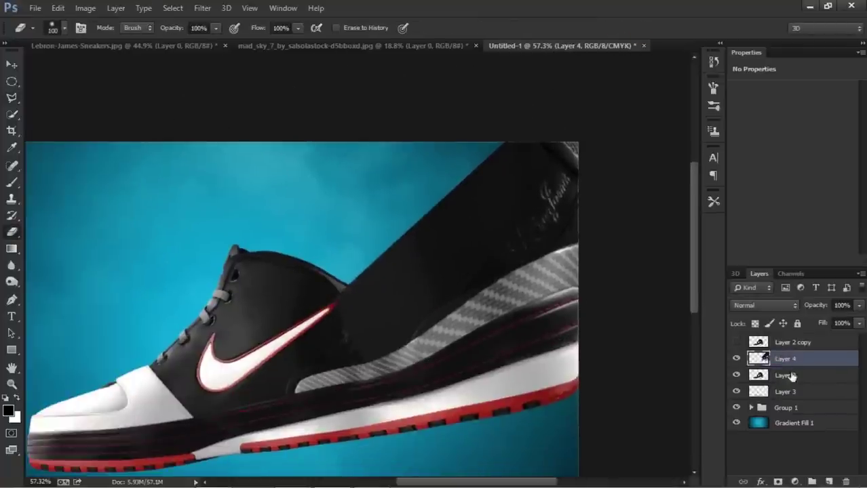
pyautogui.click(785, 375)
pyautogui.press('l')
pyautogui.scroll(1, 275, 349)
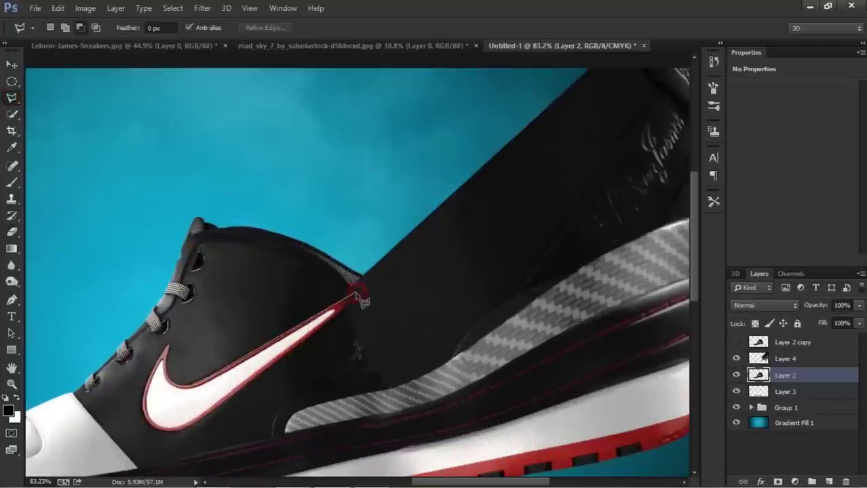
pyautogui.scroll(-2, 577, 392)
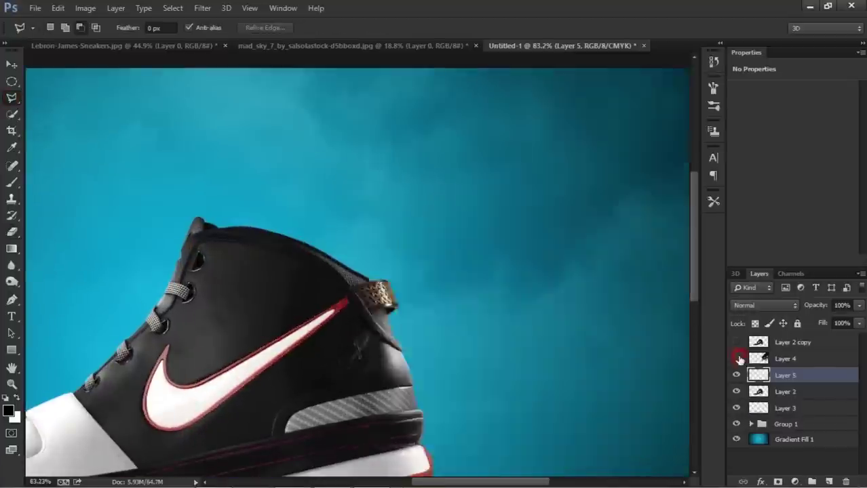
pyautogui.click(765, 358)
# Copy the swoosh tip and skew its red stripe along the heel band.
pyautogui.hotkey('ctrl', 'j')
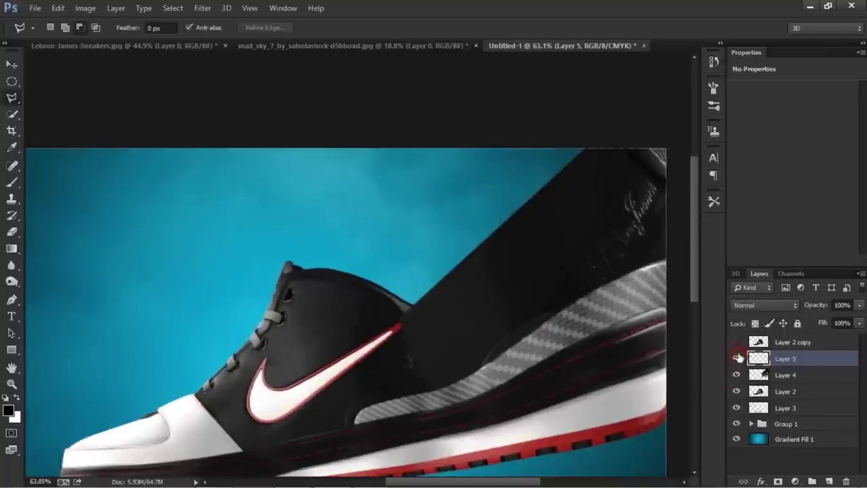
pyautogui.hotkey('ctrl', 't')
pyautogui.moveTo(437, 282); pyautogui.dragTo(474, 260)
pyautogui.scroll(3, 250, 213)
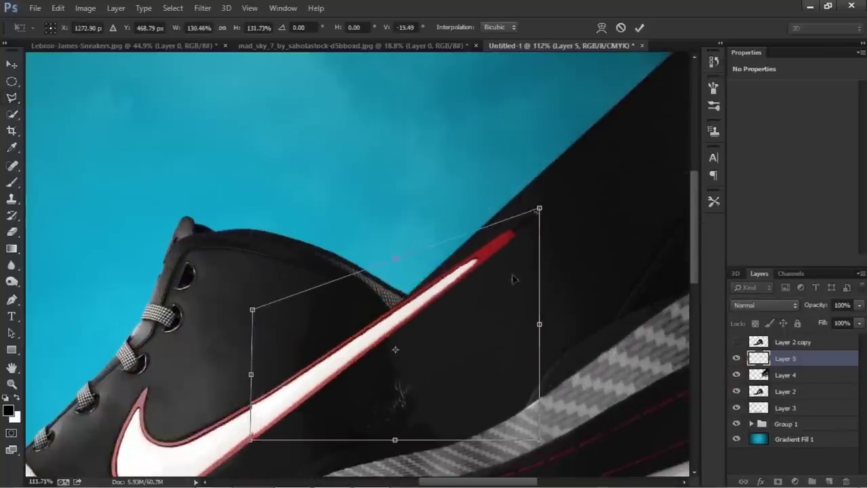
pyautogui.moveTo(249, 213); pyautogui.dragTo(224, 324)
pyautogui.moveTo(240, 384); pyautogui.dragTo(233, 383)
pyautogui.click(640, 27)
# Merge the stretched heel band and red stripe pieces into the shoe layer.
pyautogui.press('e')
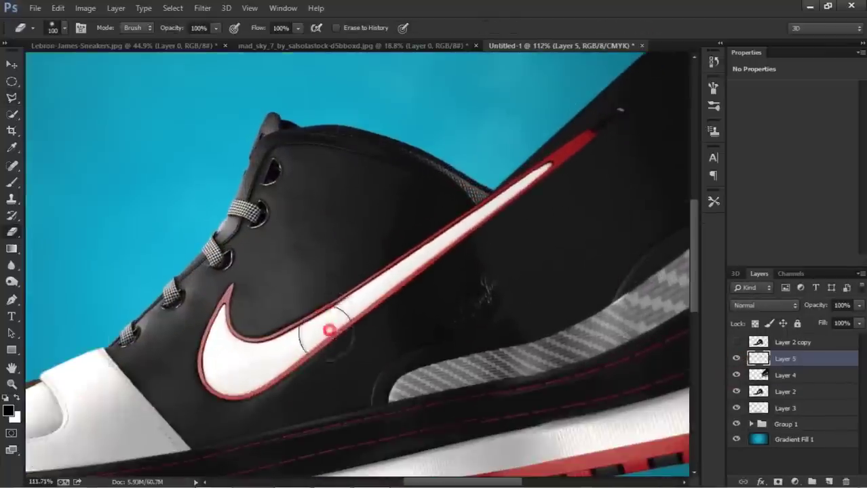
pyautogui.scroll(-3, 442, 310)
pyautogui.scroll(2, 422, 304)
pyautogui.scroll(1, 422, 304)
pyautogui.click(785, 375)
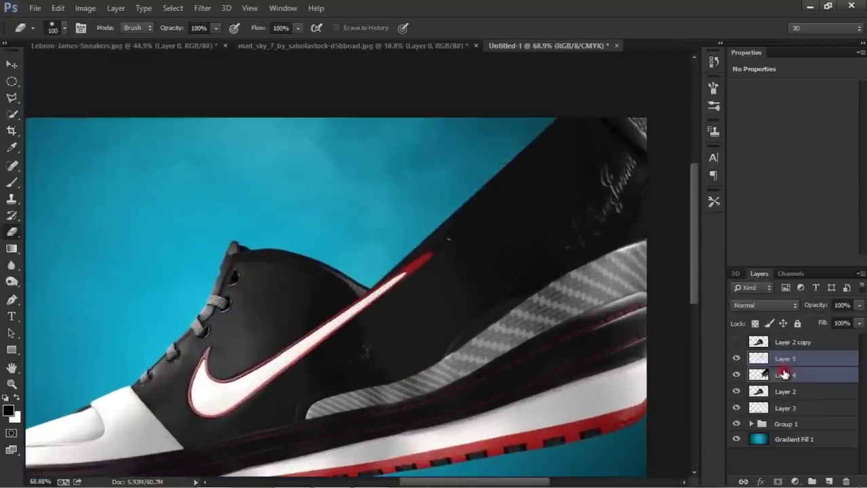
pyautogui.hotkey('ctrl', 'e')
pyautogui.scroll(2, 440, 330)
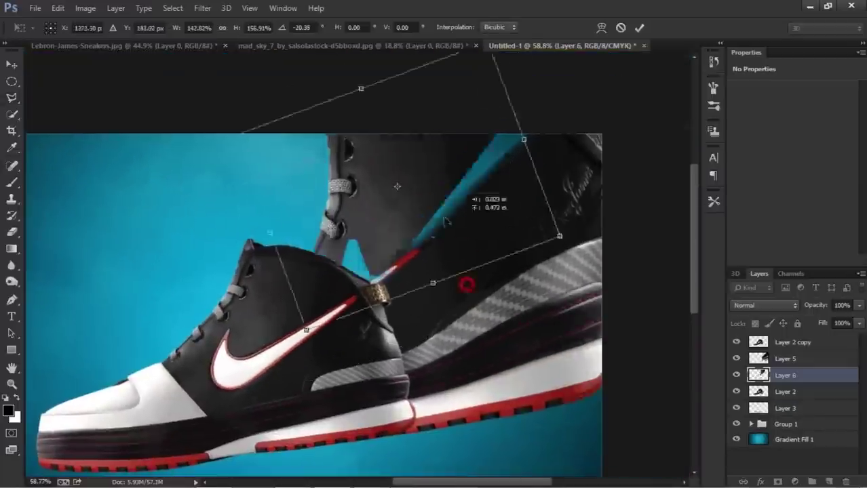
# Scale the sneaker copy to W 91%, H 78% and rotate it 3.08°.
pyautogui.moveTo(444, 220); pyautogui.dragTo(610, 299)
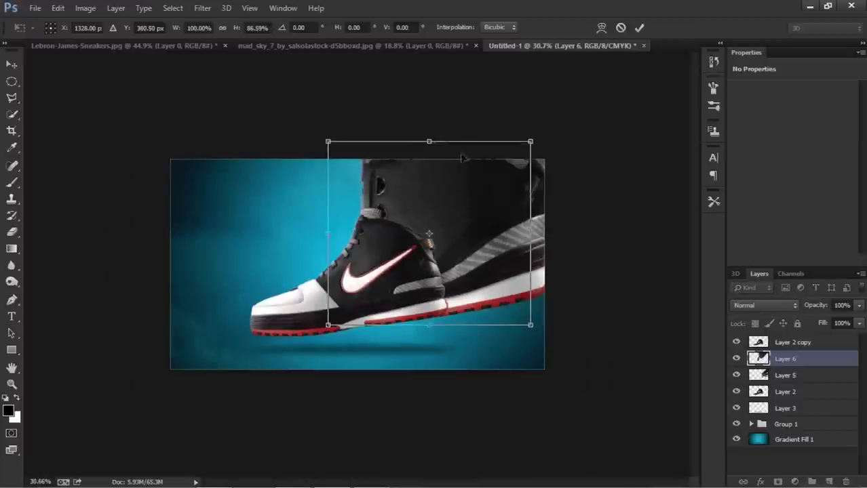
pyautogui.scroll(5, 462, 159)
pyautogui.moveTo(509, 176); pyautogui.dragTo(573, 124)
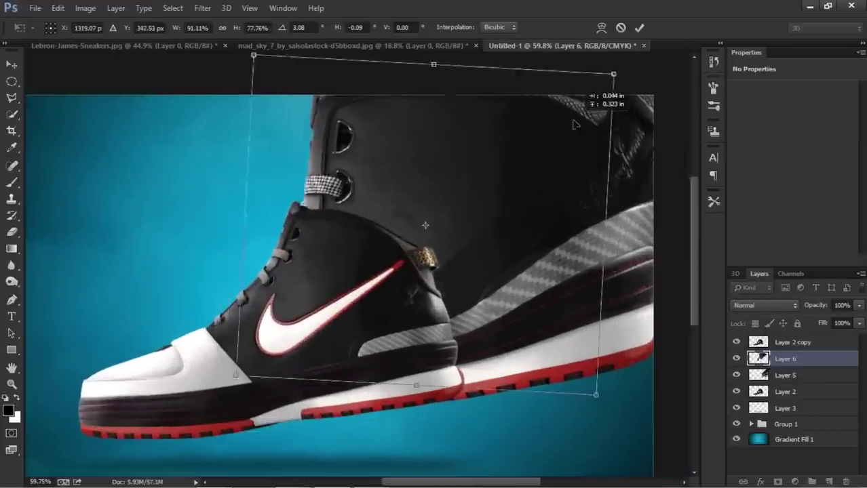
pyautogui.press('Return')
# Try erasing around the swoosh tail, then undo it, restoring Layer 5, and return to Layer 2.
pyautogui.press('l')
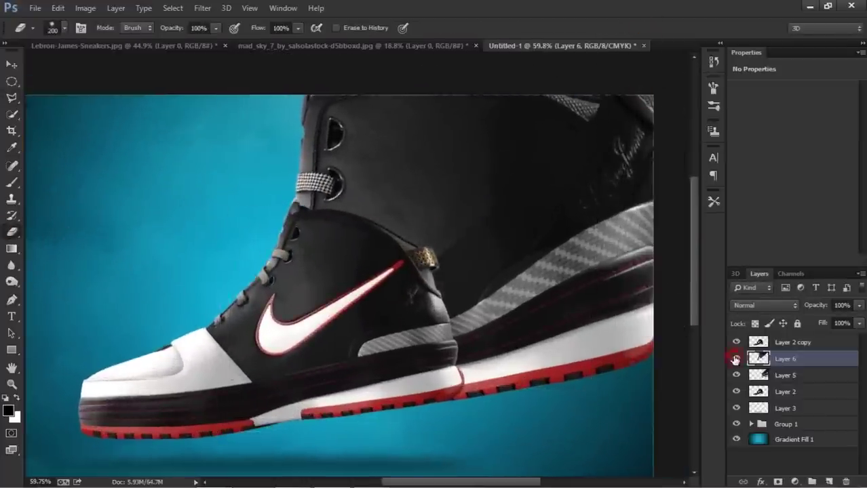
pyautogui.moveTo(387, 320)
pyautogui.mouseDown()
pyautogui.moveTo(310, 347)
pyautogui.moveTo(482, 247)
pyautogui.mouseUp()
pyautogui.rightClick(458, 292)
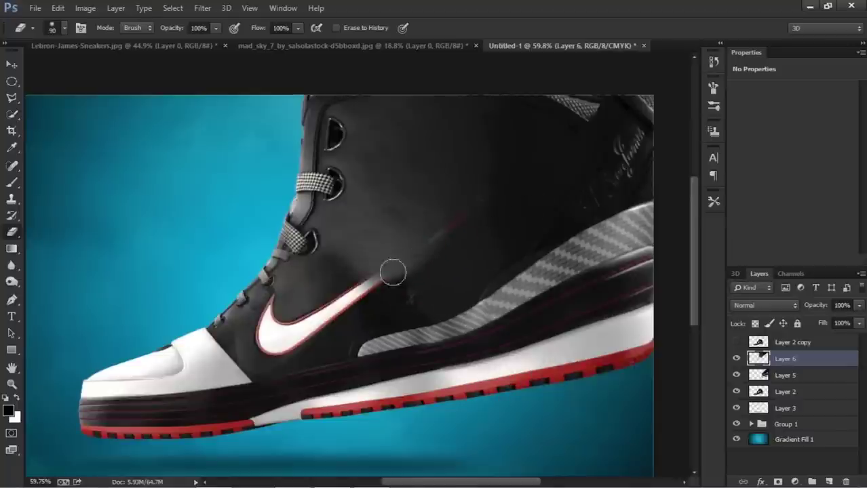
pyautogui.moveTo(847, 441); pyautogui.dragTo(846, 482)
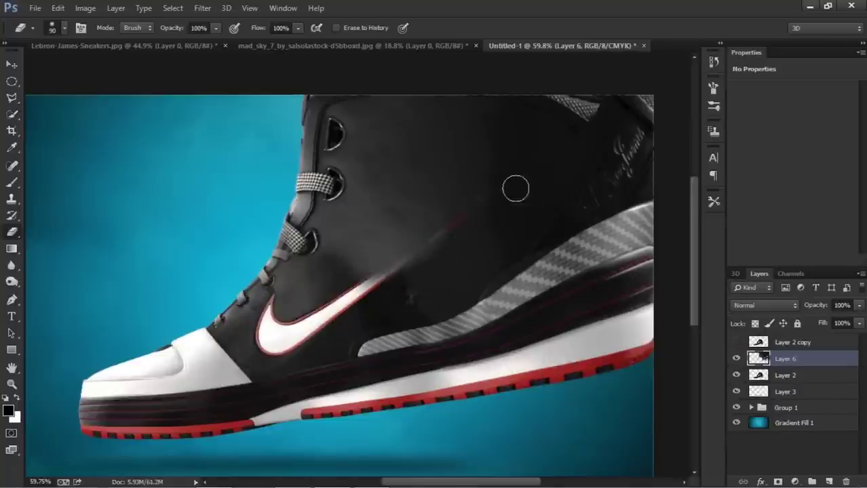
pyautogui.press('l')
pyautogui.hotkey('ctrl', 'alt', 'z')
pyautogui.press('e')
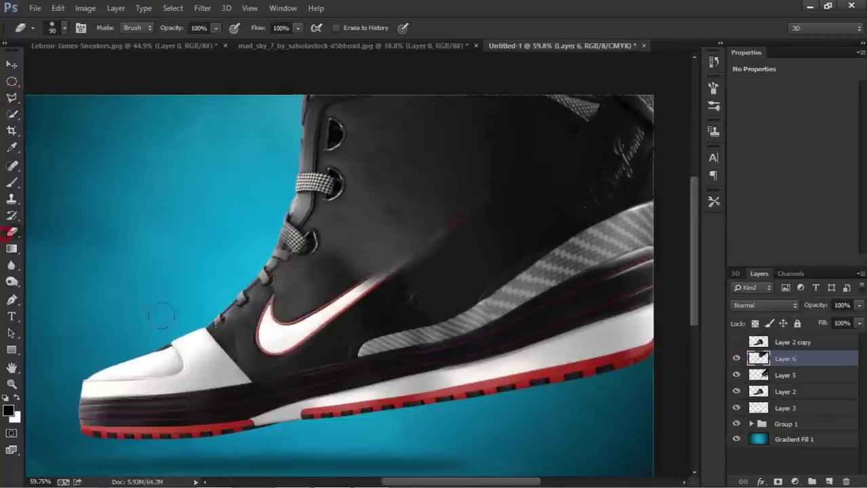
pyautogui.hotkey('ctrl', 'alt', 'z')
pyautogui.click(777, 380)
# Copy the swoosh area to Layer 7, move it over the swoosh, and erase its edge.
pyautogui.press('l')
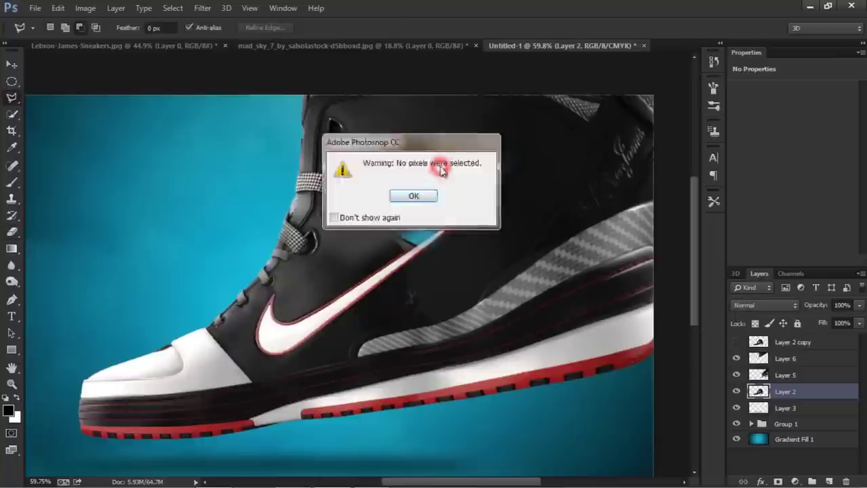
pyautogui.click(408, 195)
pyautogui.doubleClick(311, 234)
pyautogui.hotkey('ctrl', 'j')
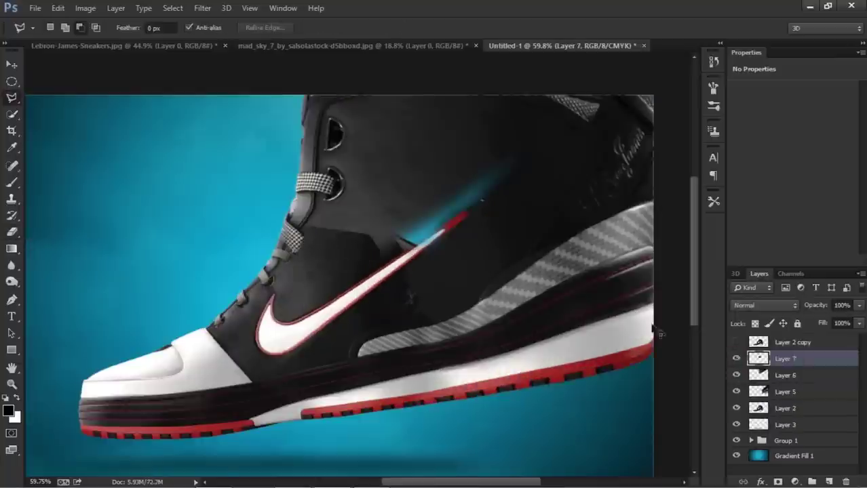
pyautogui.hotkey('ctrl', 't')
pyautogui.moveTo(509, 140)
pyautogui.mouseDown()
pyautogui.moveTo(529, 141)
pyautogui.moveTo(533, 126)
pyautogui.mouseUp()
pyautogui.click(639, 27)
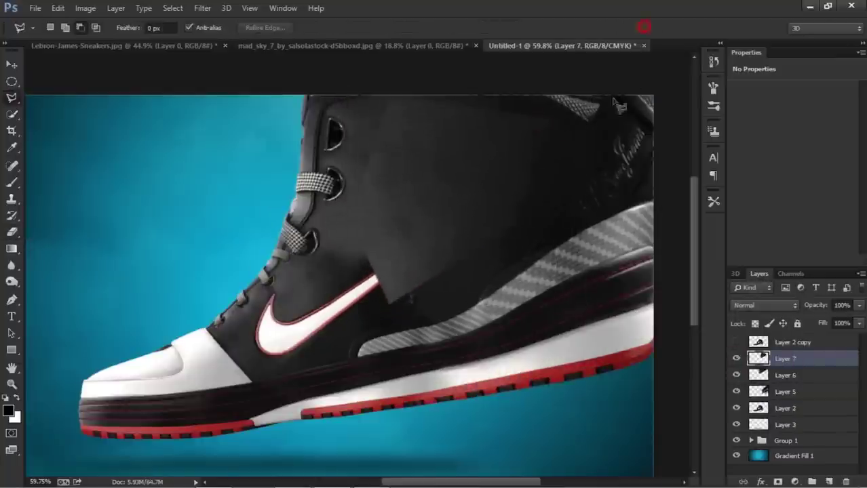
pyautogui.press('e')
pyautogui.moveTo(366, 281)
pyautogui.mouseDown()
pyautogui.moveTo(445, 227)
pyautogui.moveTo(404, 306)
pyautogui.mouseUp()
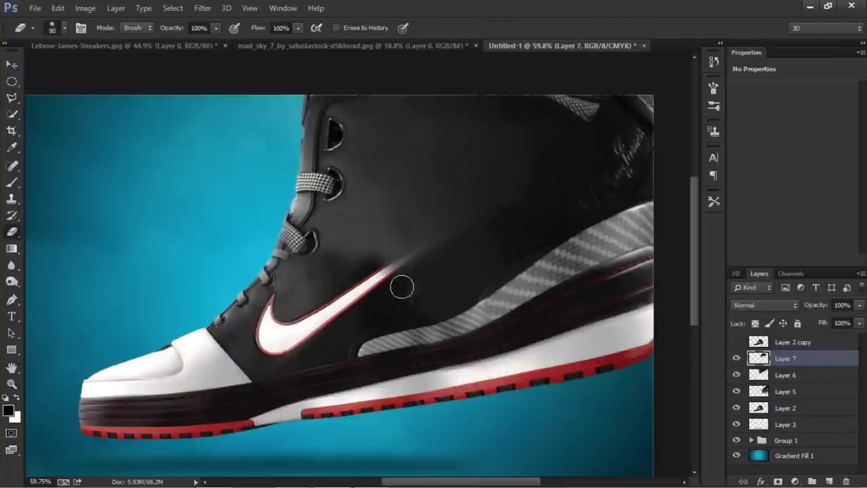
# Merge Layers 7, 6, 5 and 2 into one and show the top shoe copy again.
pyautogui.keyDown('shift'); pyautogui.click(784, 408); pyautogui.keyUp('shift')
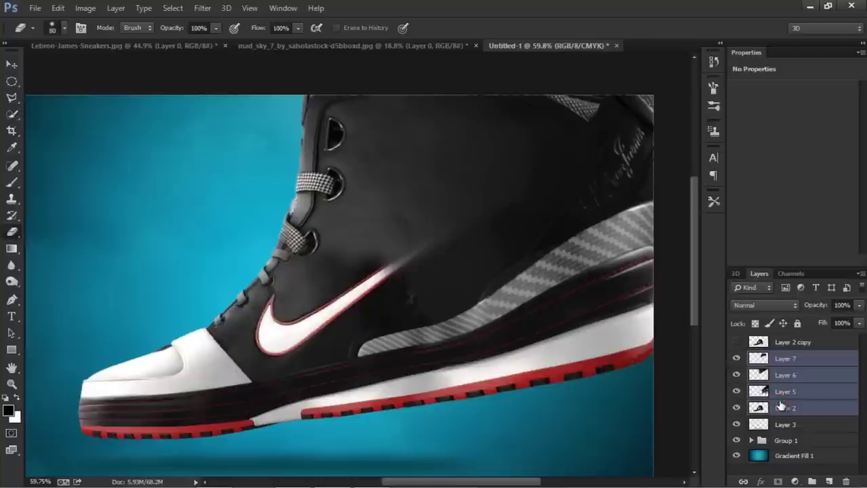
pyautogui.hotkey('ctrl', 'e')
pyautogui.click(736, 342)
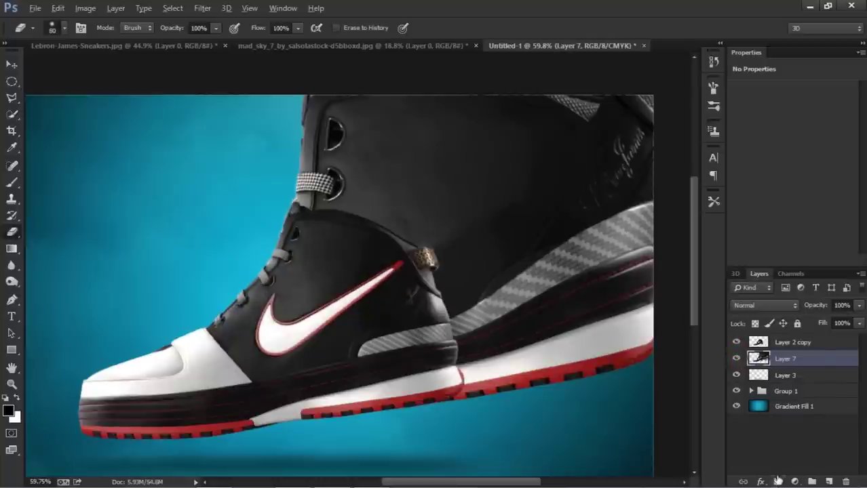
pyautogui.keyDown('alt'); pyautogui.click(777, 480); pyautogui.keyUp('alt')
# Add a white mask to Layer 2 copy and choose a soft round brush.
pyautogui.click(817, 342)
pyautogui.click(777, 481)
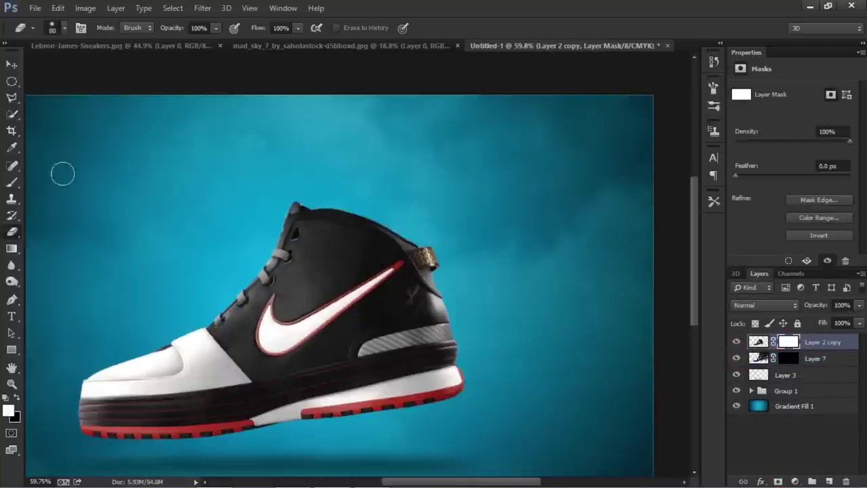
pyautogui.press('b')
pyautogui.scroll(2, 407, 170)
pyautogui.rightClick(372, 189)
pyautogui.click(394, 273)
pyautogui.press('Return')
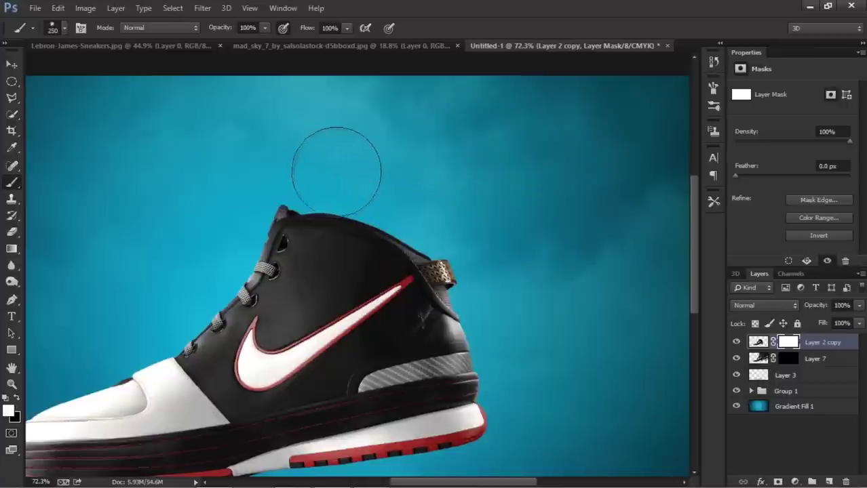
# Resize the soft brush to 175 px and fade the heel on Layer 2 copy's mask.
pyautogui.rightClick(336, 171)
pyautogui.write('175')
pyautogui.press('Return')
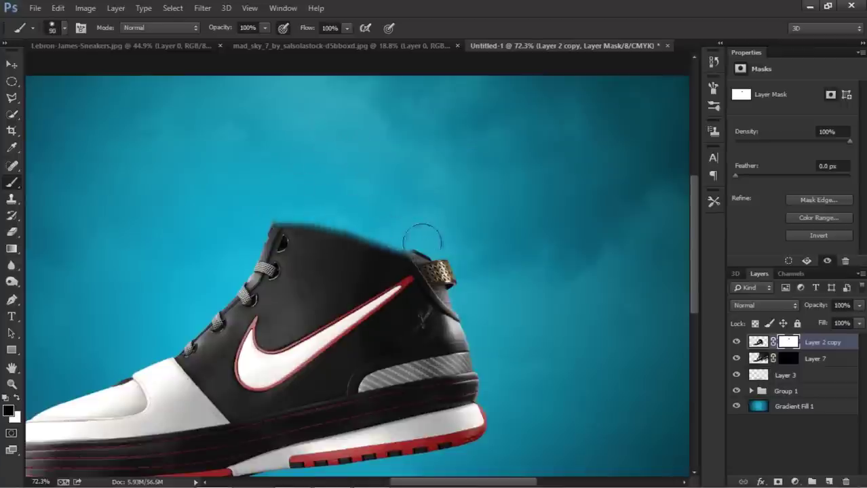
pyautogui.press(']')
pyautogui.rightClick(442, 222)
pyautogui.press('Return')
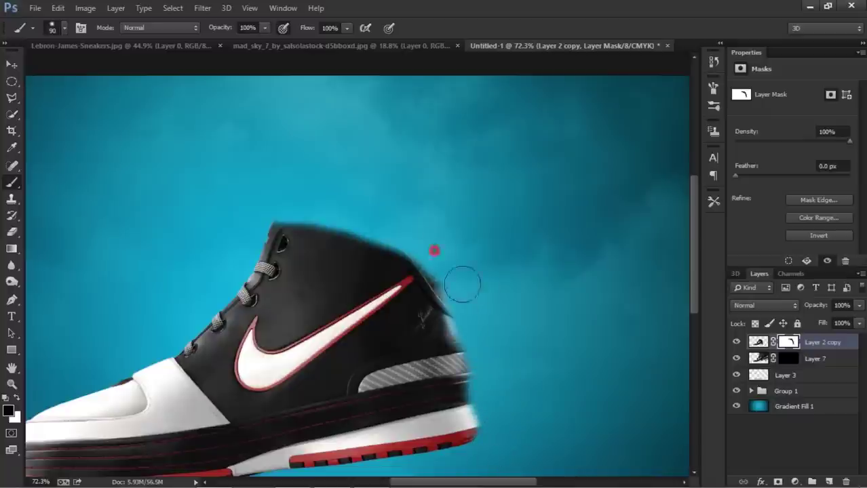
pyautogui.rightClick(339, 196)
pyautogui.press('Return')
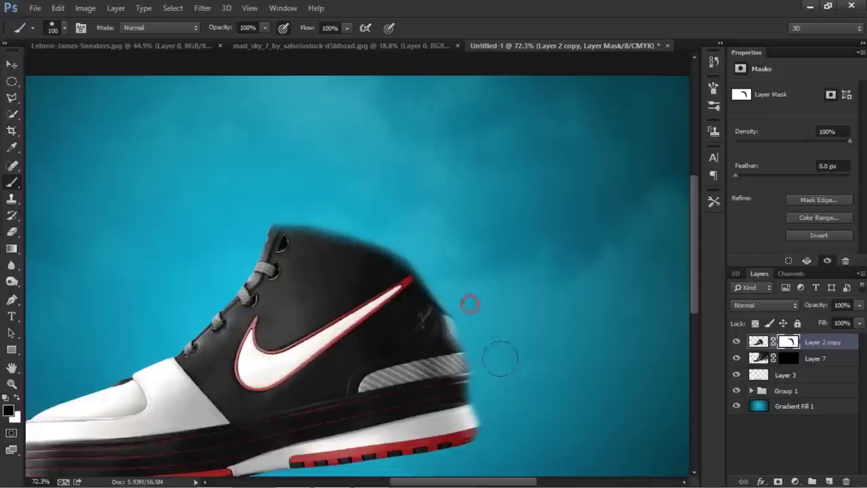
pyautogui.click(788, 357)
# Pick an enlarged splatter brush tip for painting in Layer 7's mask.
pyautogui.rightClick(240, 143)
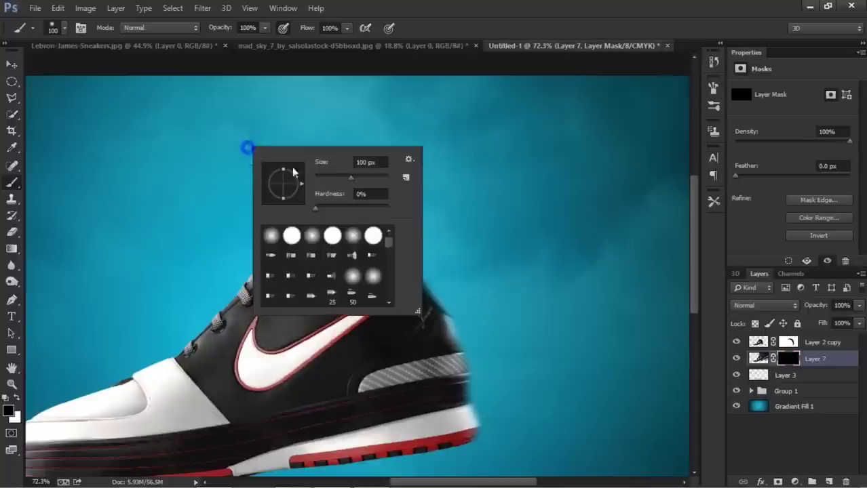
pyautogui.scroll(-5, 380, 271)
pyautogui.scroll(-3, 348, 273)
pyautogui.moveTo(351, 177); pyautogui.dragTo(359, 177)
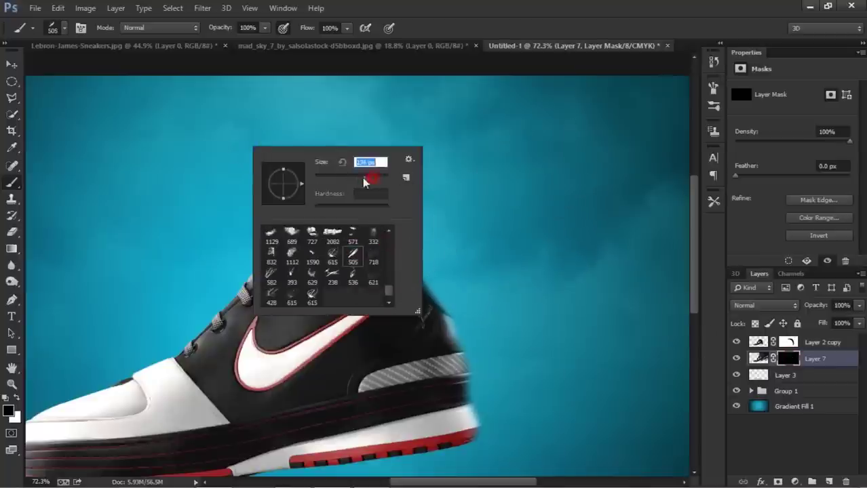
pyautogui.press('Return')
pyautogui.rightClick(543, 233)
pyautogui.press('Return')
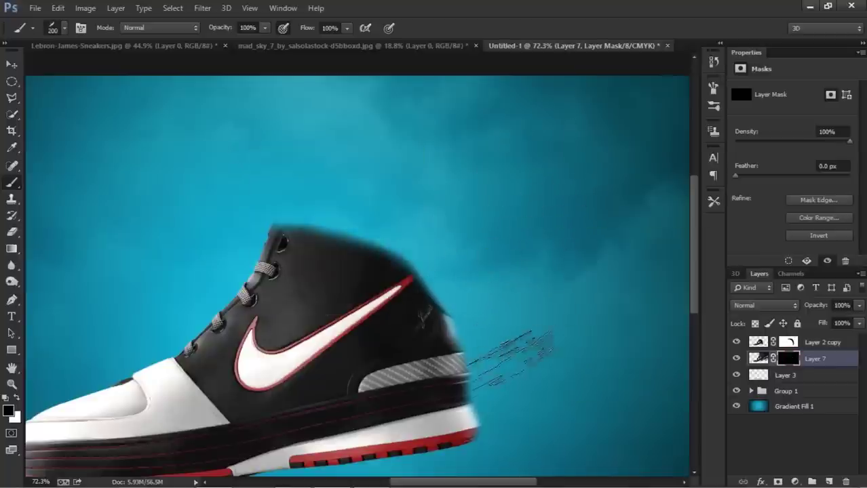
pyautogui.rightClick(538, 324)
pyautogui.press('Return')
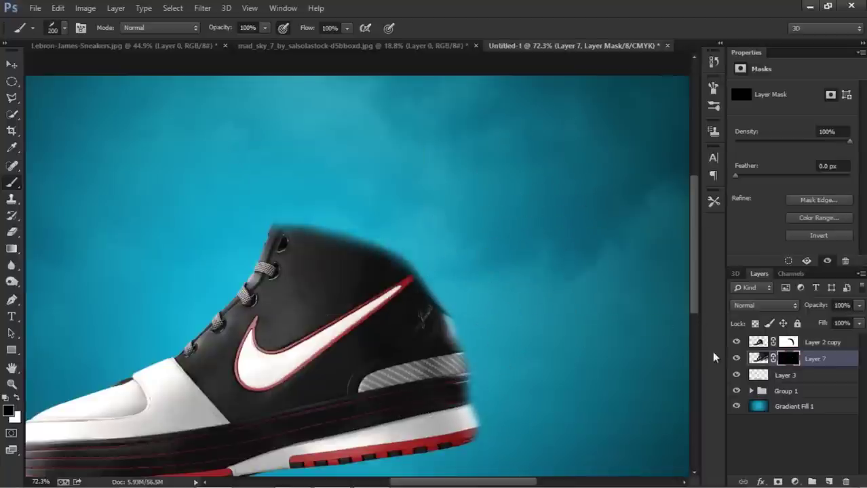
# Paint white splatter strands beside and right of the heel at varying tip angles.
pyautogui.press('x')
pyautogui.moveTo(475, 372); pyautogui.dragTo(502, 366)
pyautogui.rightClick(522, 325)
pyautogui.press('Return')
pyautogui.click(470, 394)
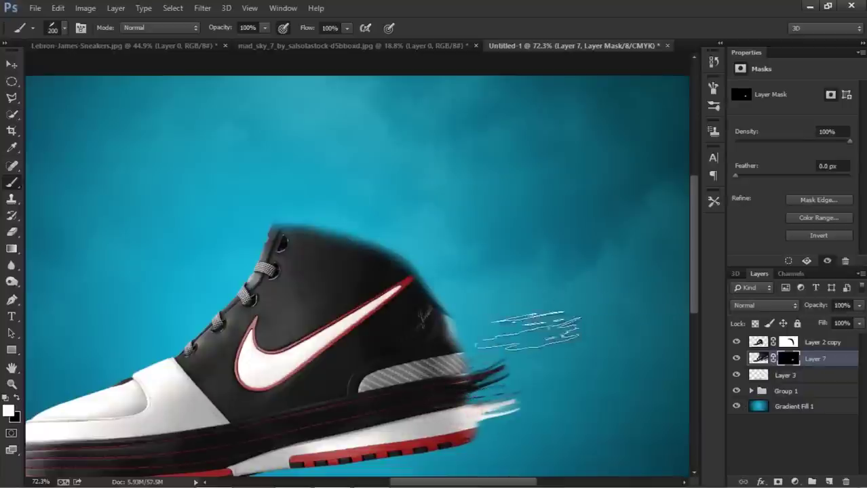
pyautogui.rightClick(565, 306)
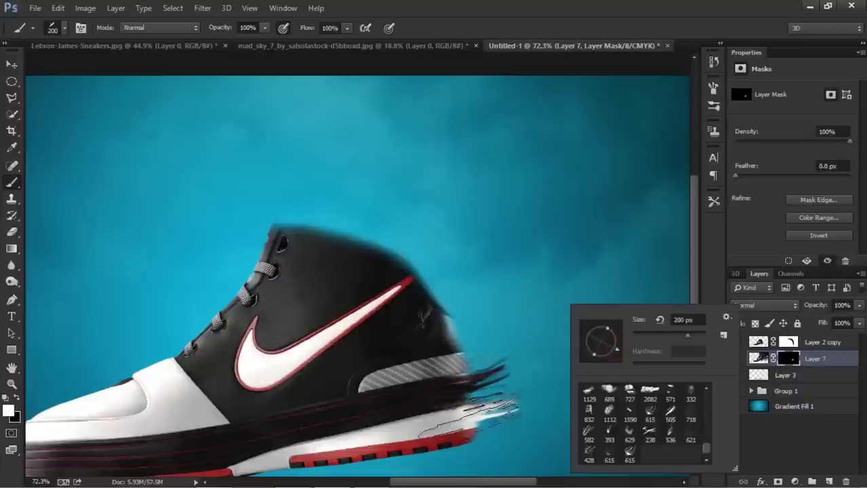
pyautogui.press('Return')
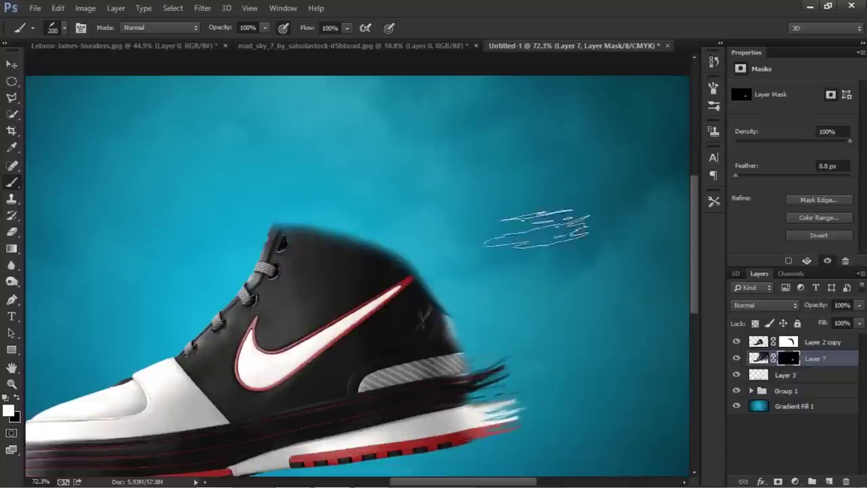
pyautogui.rightClick(494, 293)
pyautogui.press('Return')
pyautogui.rightClick(512, 275)
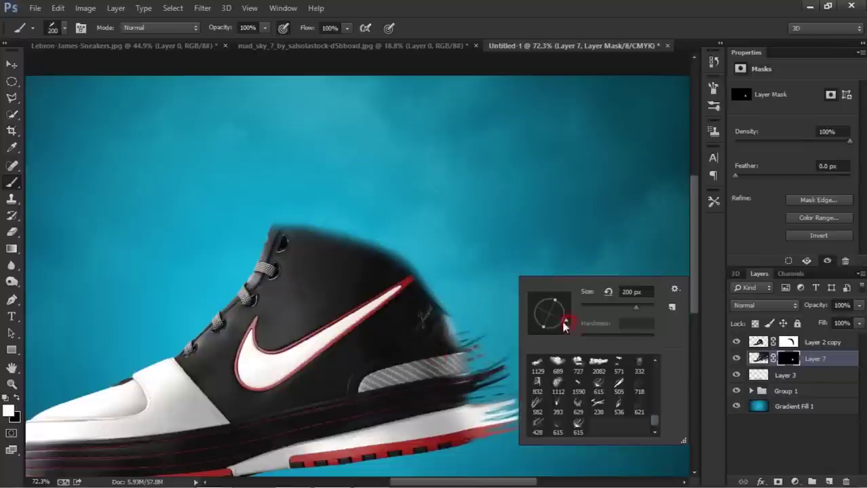
pyautogui.press('Return')
pyautogui.click(488, 339)
# Keep rotating the splatter tip to vary the strand angles behind the heel and collar.
pyautogui.rightClick(555, 278)
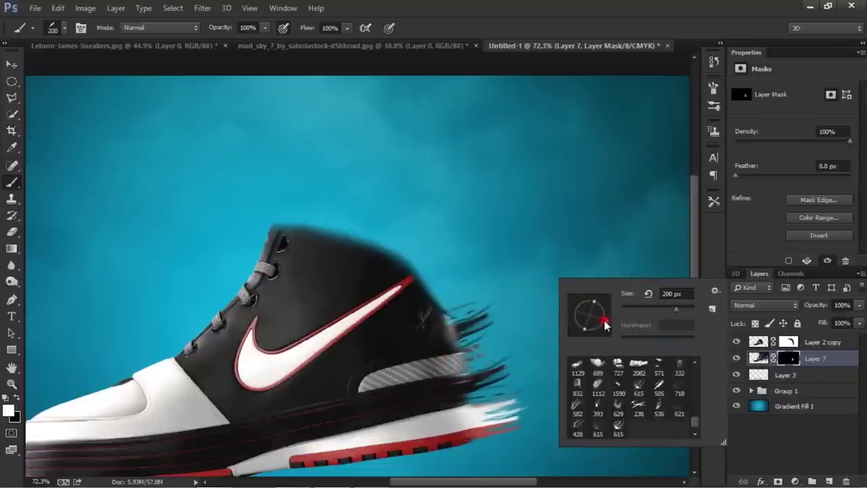
pyautogui.press('Return')
pyautogui.rightClick(596, 234)
pyautogui.press('Return')
pyautogui.rightClick(541, 251)
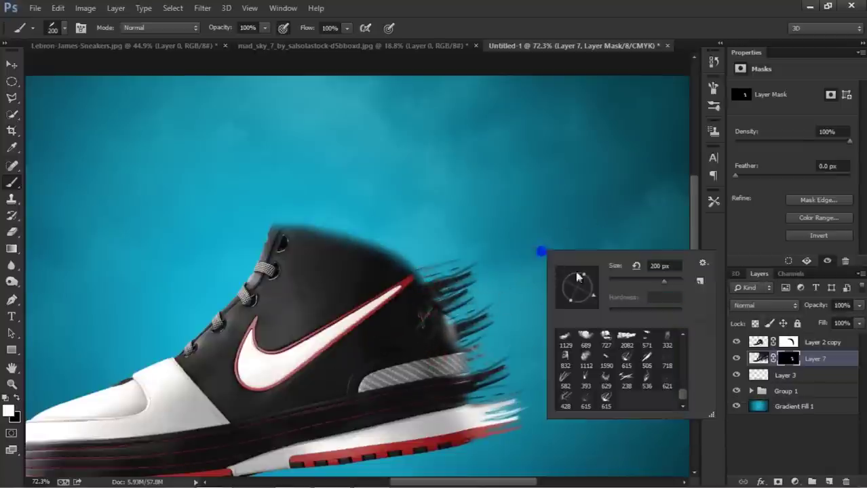
pyautogui.press('Return')
pyautogui.rightClick(460, 242)
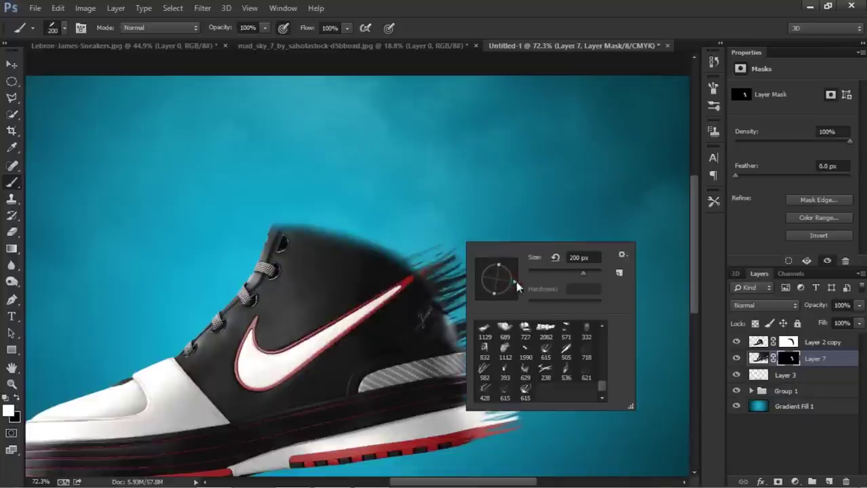
pyautogui.press('Return')
pyautogui.rightClick(548, 215)
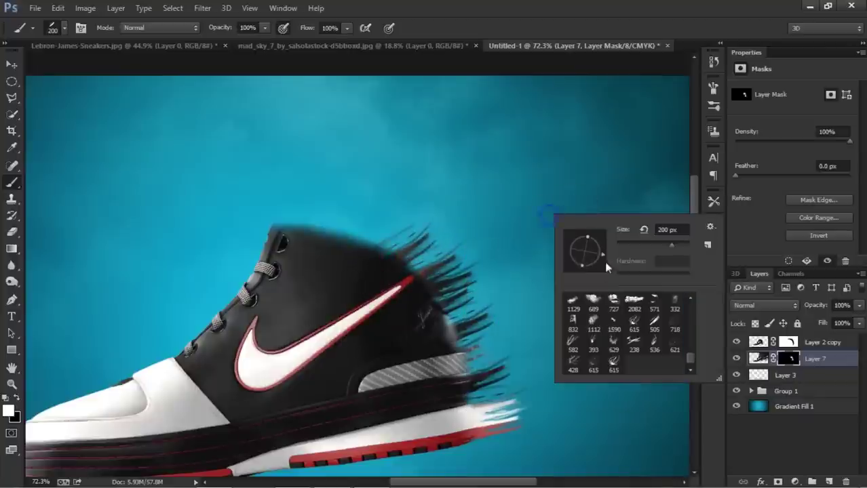
pyautogui.press('Return')
pyautogui.rightClick(658, 197)
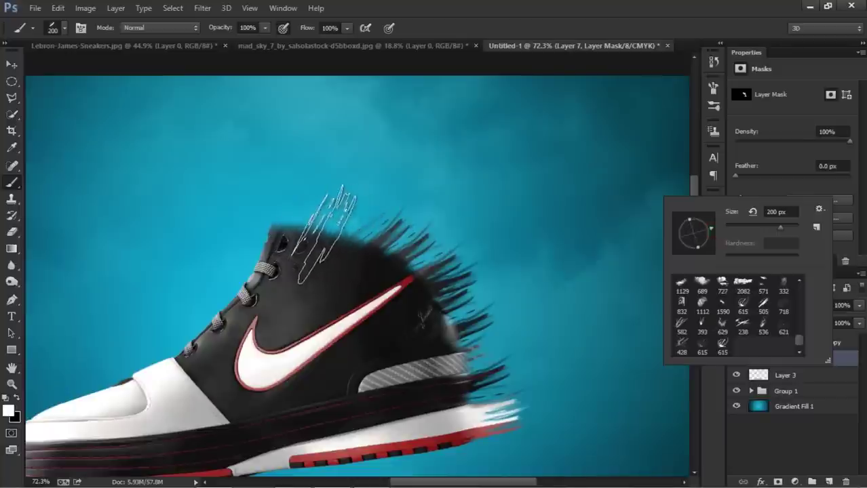
pyautogui.press('Return')
pyautogui.rightClick(448, 198)
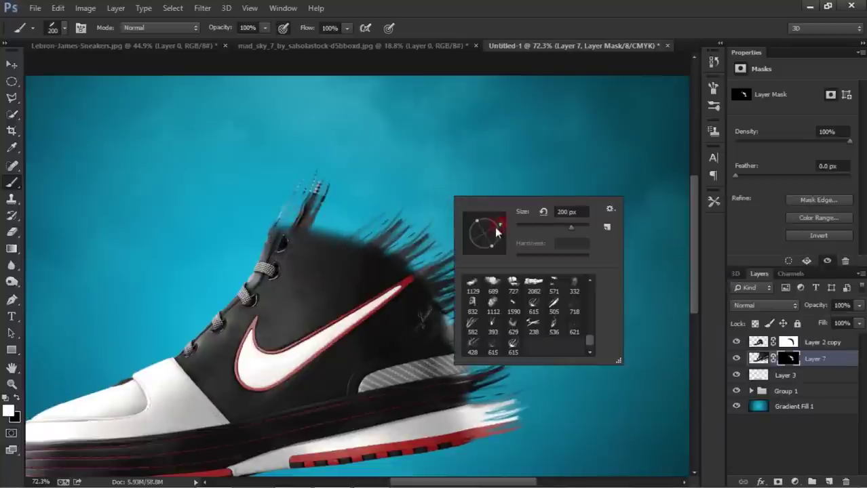
pyautogui.rightClick(423, 217)
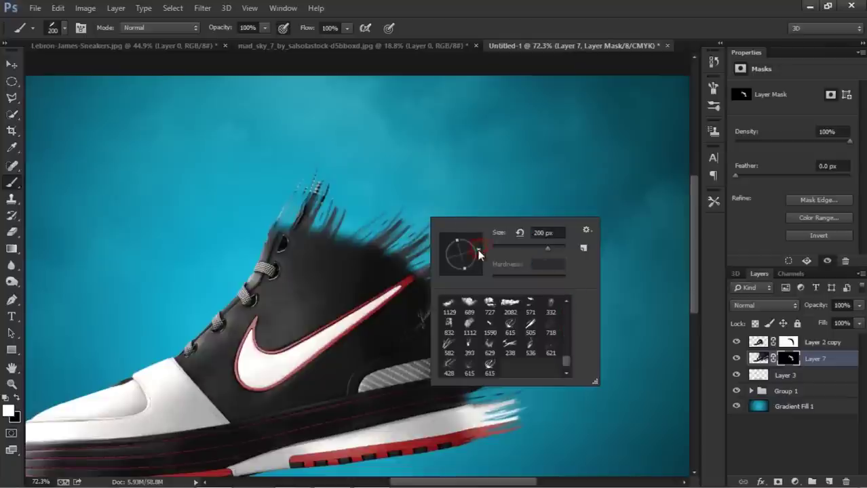
# Pick the 718 splash brush tip and size it to 600 px, then 400 px.
pyautogui.doubleClick(551, 332)
pyautogui.rightClick(419, 249)
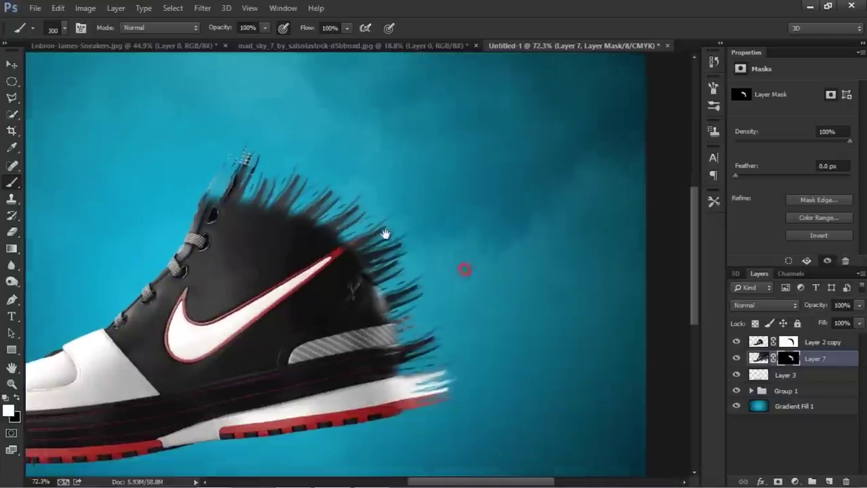
pyautogui.rightClick(445, 305)
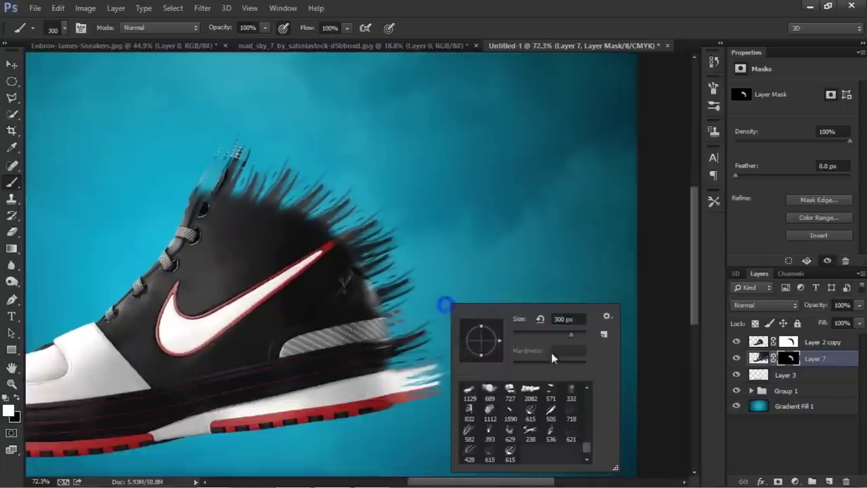
pyautogui.press('Return')
pyautogui.press(']')
pyautogui.press(']')
pyautogui.press(']')
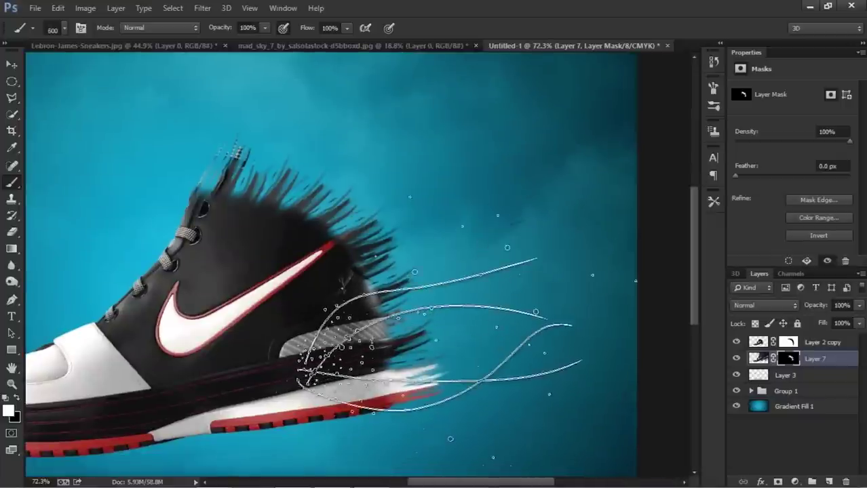
pyautogui.press('[')
pyautogui.press('[')
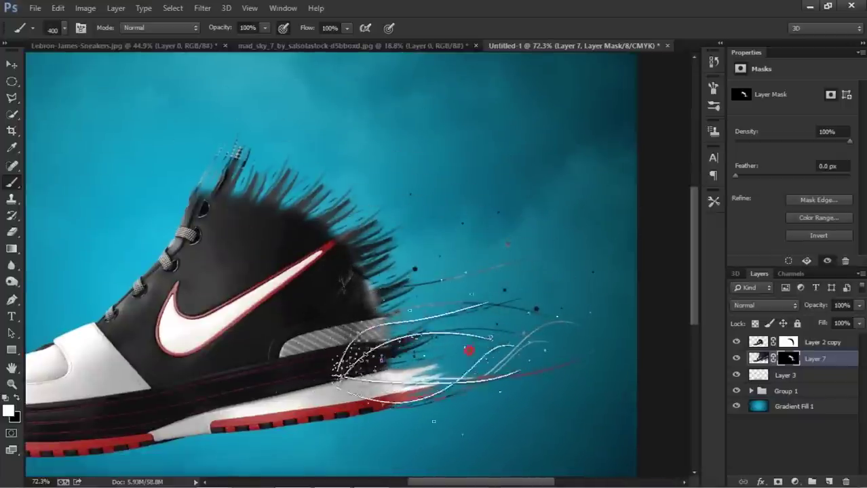
# With the 615 strand tip at 332 px then 279 px, paint strands up toward the collar.
pyautogui.rightClick(434, 353)
pyautogui.press('Escape')
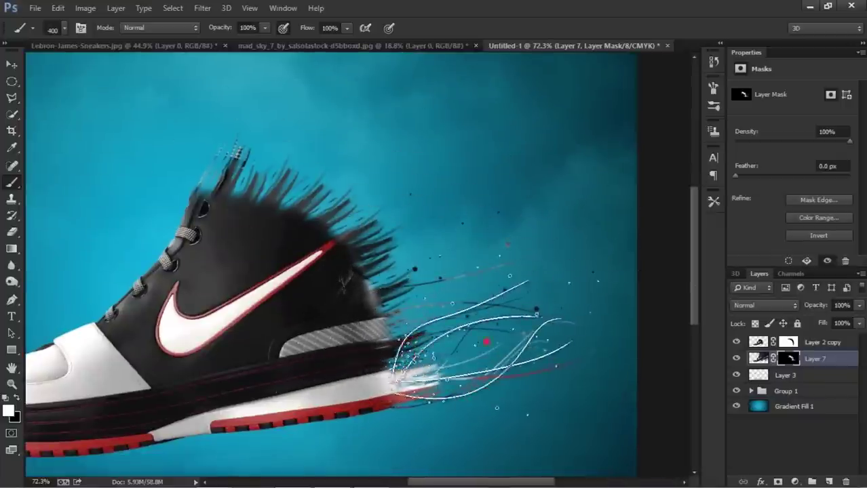
pyautogui.rightClick(479, 271)
pyautogui.press('Escape')
pyautogui.rightClick(517, 276)
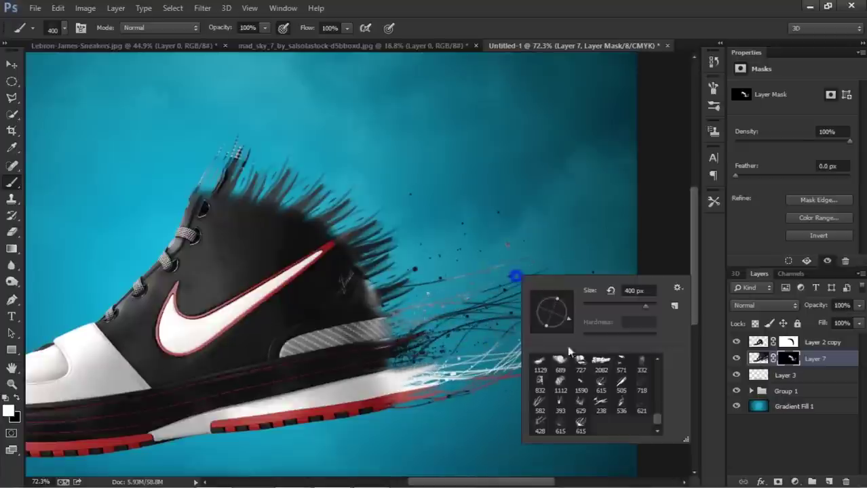
pyautogui.click(580, 425)
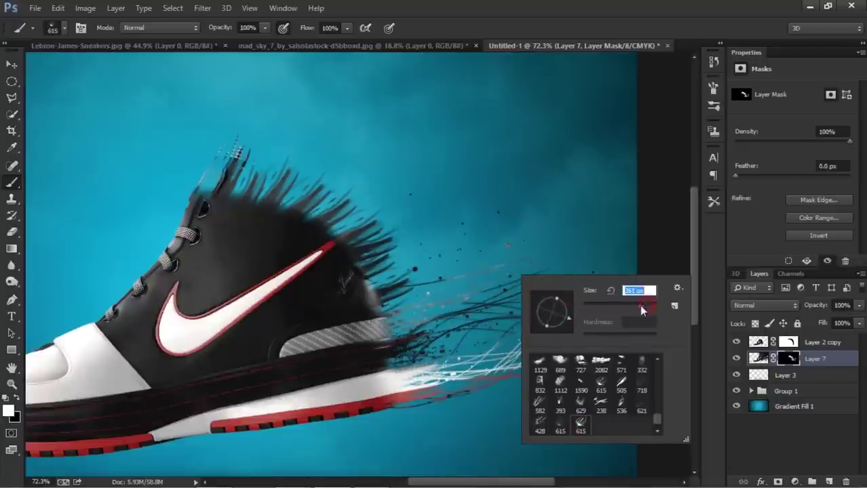
pyautogui.moveTo(640, 309); pyautogui.dragTo(645, 308)
pyautogui.press('Return')
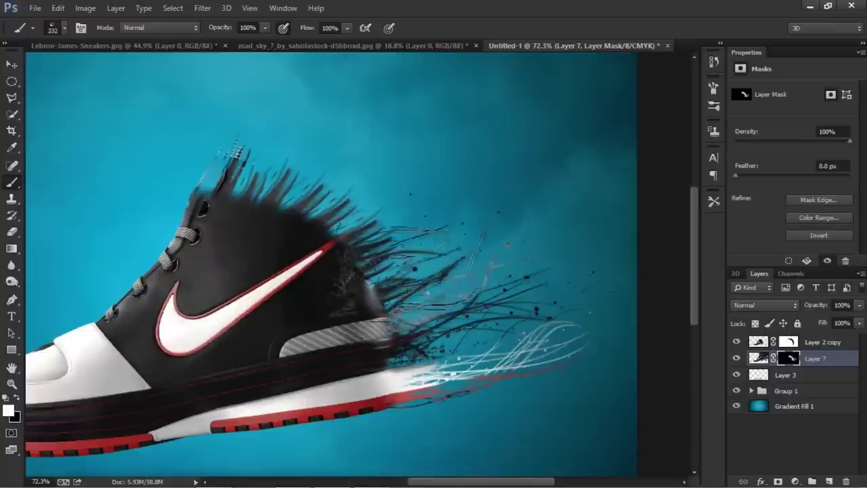
pyautogui.moveTo(502, 278); pyautogui.dragTo(281, 204)
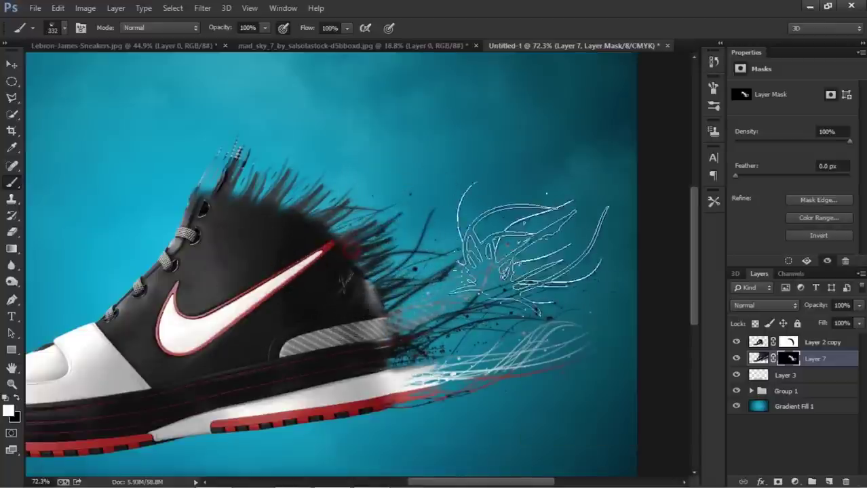
pyautogui.rightClick(436, 202)
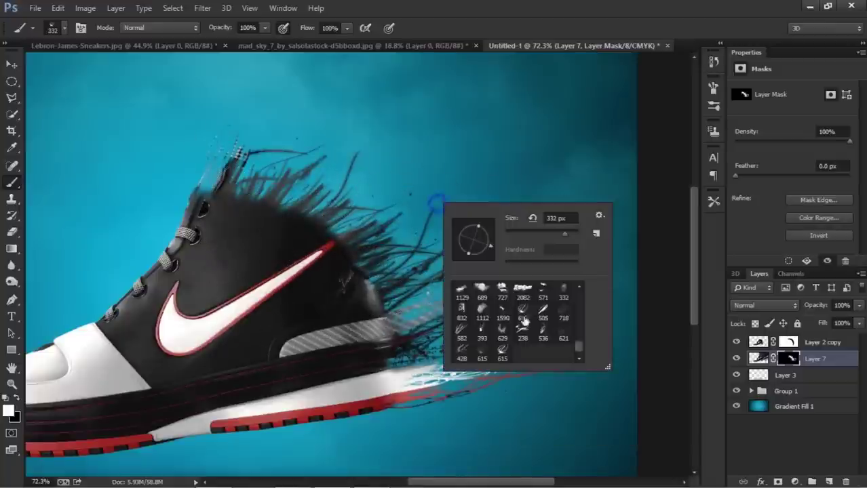
pyautogui.moveTo(568, 234); pyautogui.dragTo(550, 233)
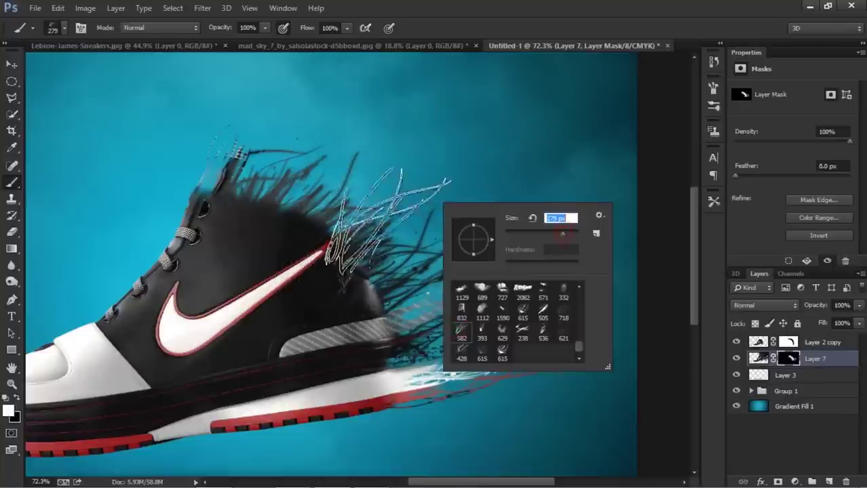
pyautogui.moveTo(370, 223)
pyautogui.mouseDown()
pyautogui.moveTo(390, 217)
pyautogui.moveTo(380, 112)
pyautogui.mouseUp()
# Switch to the 621 splatter tip and paint splatter strands near the shoe's right side.
pyautogui.rightClick(390, 223)
pyautogui.rightClick(451, 246)
pyautogui.doubleClick(580, 377)
pyautogui.click(502, 349)
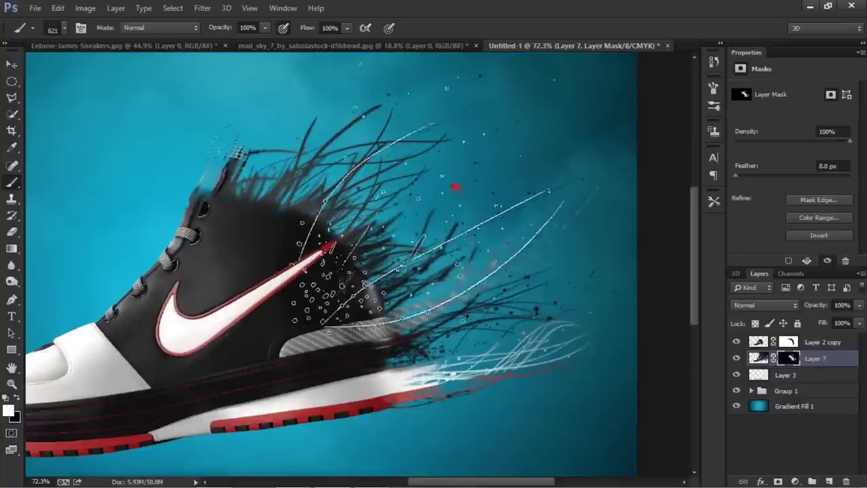
pyautogui.press('p')
pyautogui.press('b')
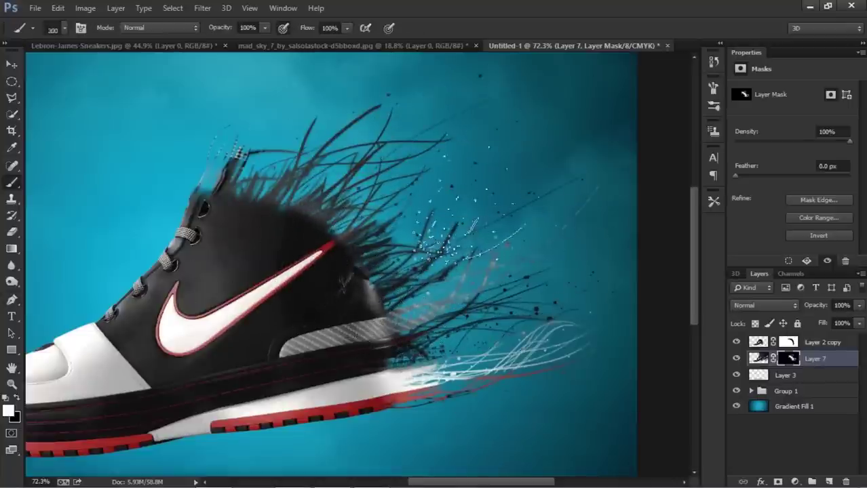
pyautogui.rightClick(475, 195)
pyautogui.moveTo(420, 271); pyautogui.dragTo(510, 212)
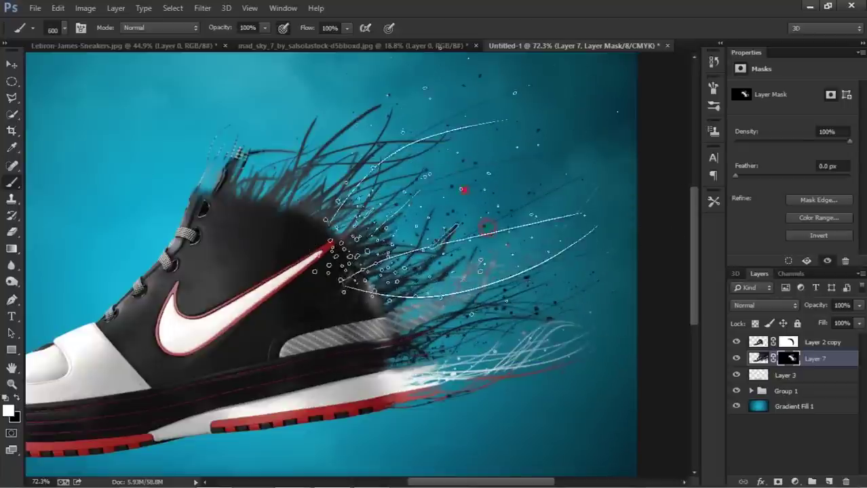
# Try the 536 tip, then paint dark strands above the shoe with the 718 tip at 600 px.
pyautogui.rightClick(510, 212)
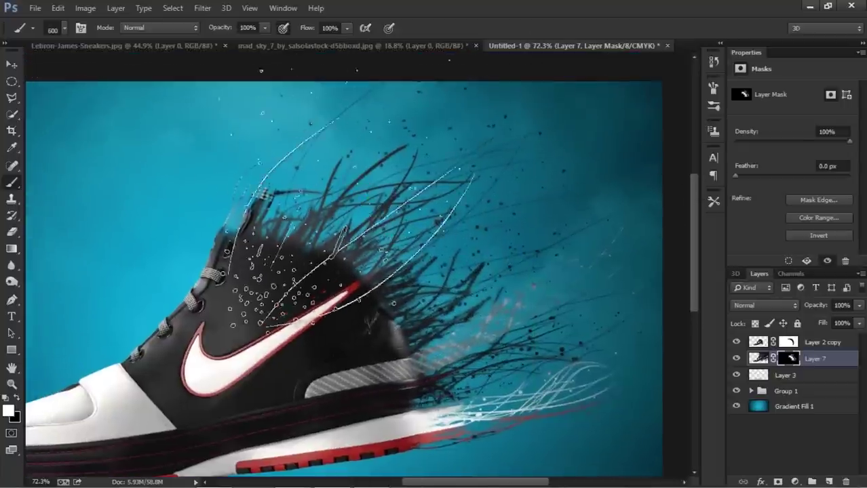
pyautogui.rightClick(393, 175)
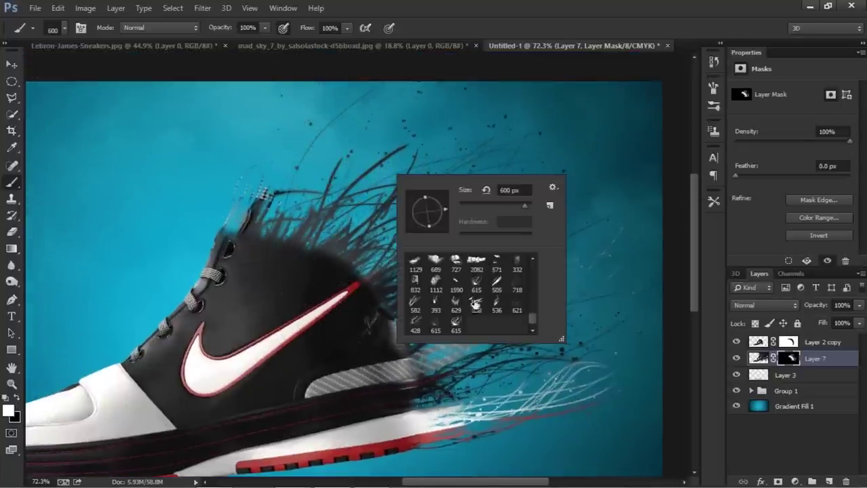
pyautogui.click(496, 303)
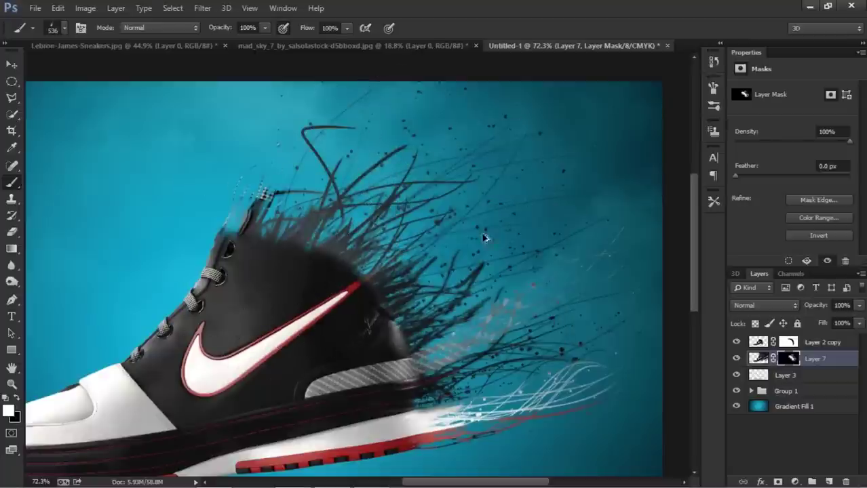
pyautogui.rightClick(491, 231)
pyautogui.click(611, 346)
pyautogui.write('600')
pyautogui.press('Return')
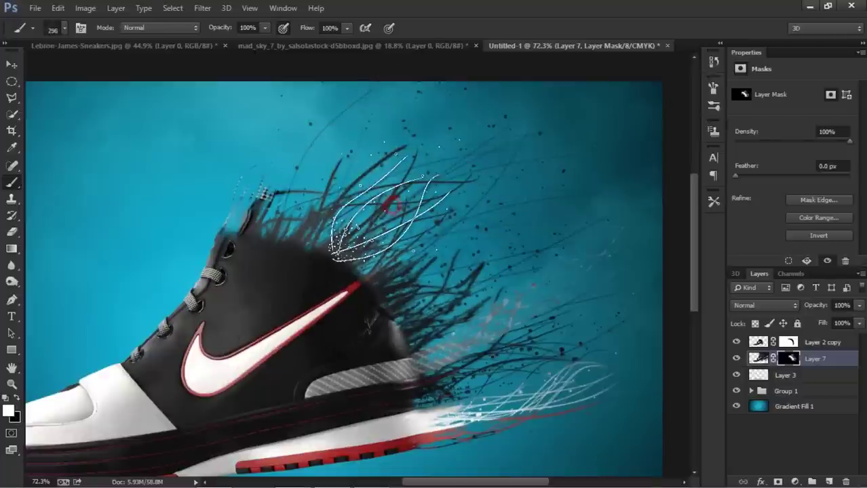
pyautogui.rightClick(353, 188)
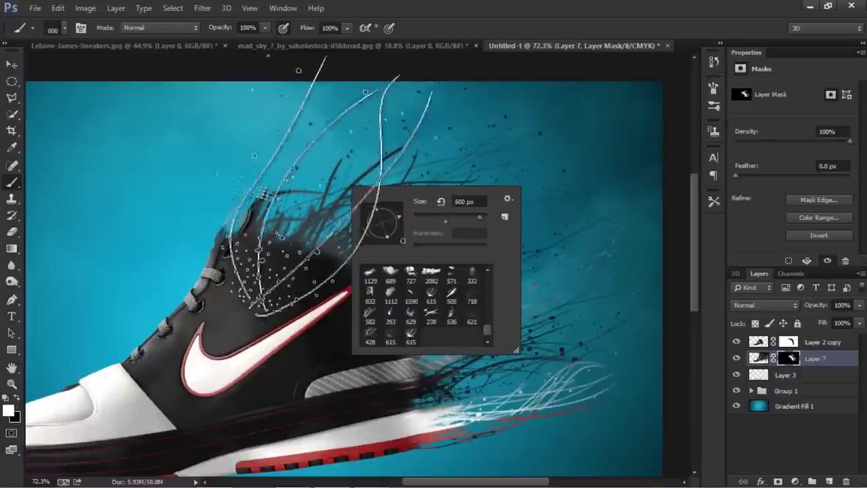
pyautogui.moveTo(291, 217)
pyautogui.mouseDown()
pyautogui.moveTo(359, 292)
pyautogui.moveTo(407, 258)
pyautogui.mouseUp()
# Switch to Layer 2 copy's mask with a 300 px brush and swapped colours.
pyautogui.rightClick(430, 198)
pyautogui.rightClick(412, 250)
pyautogui.moveTo(452, 277); pyautogui.dragTo(395, 249)
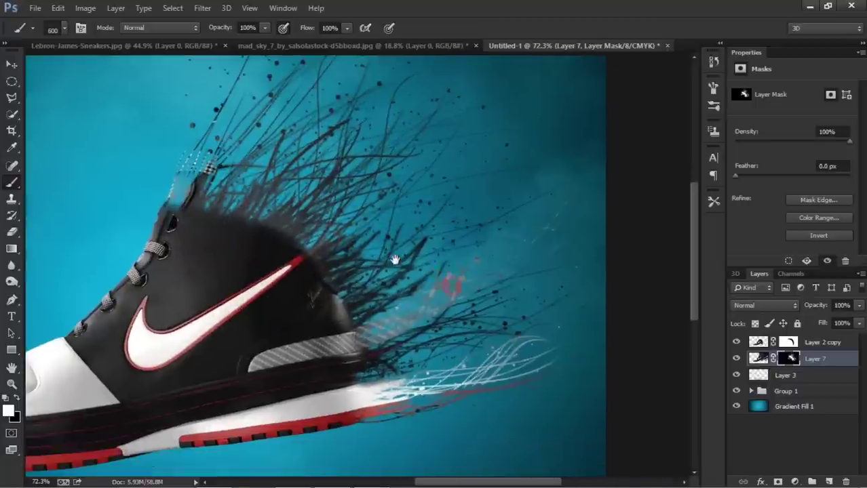
pyautogui.rightClick(402, 267)
pyautogui.moveTo(449, 309); pyautogui.dragTo(421, 296)
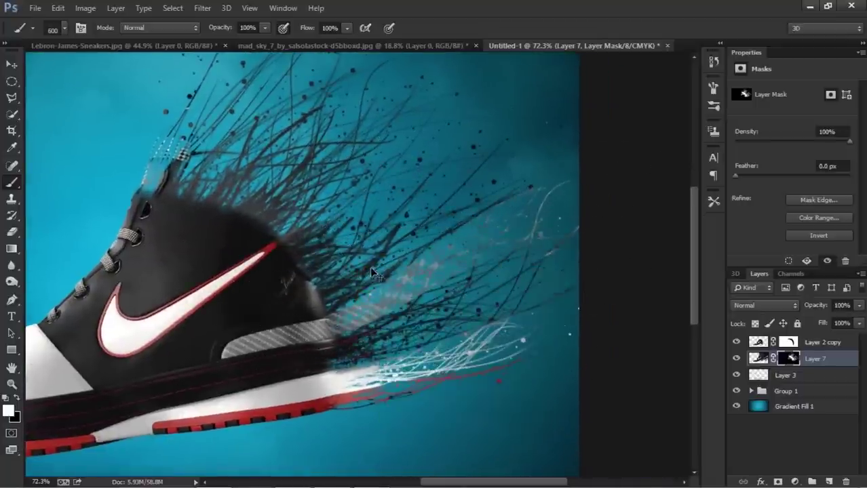
pyautogui.hotkey('alt', ']')
pyautogui.press('[')
pyautogui.press('[')
pyautogui.press('[')
pyautogui.moveTo(369, 349); pyautogui.dragTo(463, 359)
pyautogui.press('x')
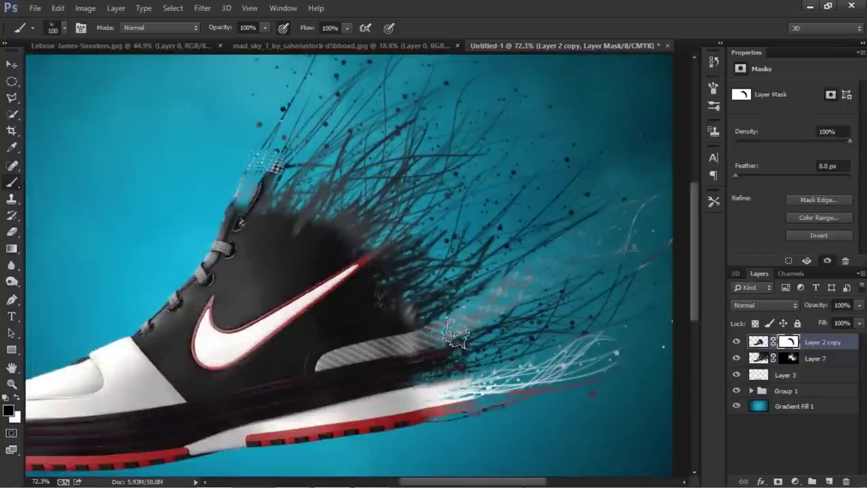
# On Layer 7's mask, reveal more dark strand coverage down the shoe body.
pyautogui.scroll(-3, 455, 332)
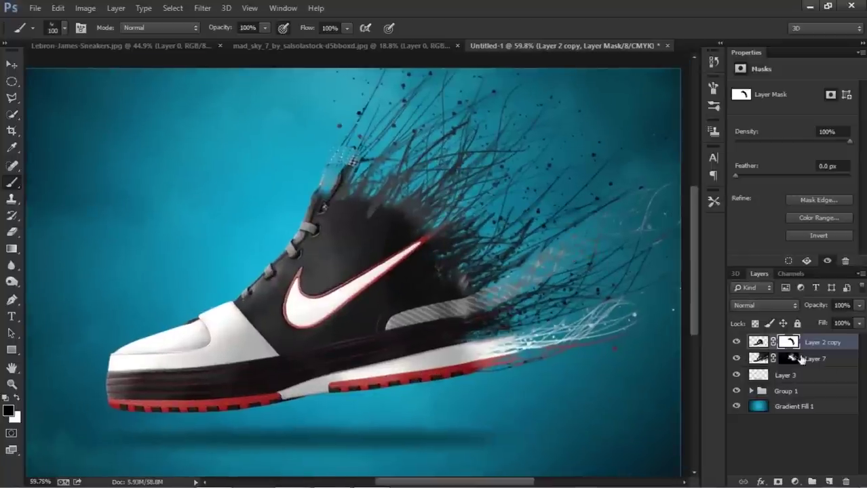
pyautogui.click(799, 358)
pyautogui.rightClick(466, 157)
pyautogui.press('Return')
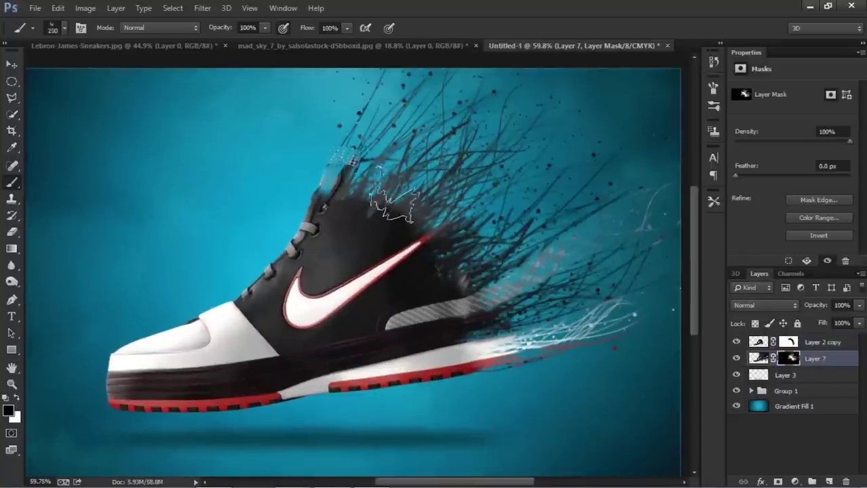
pyautogui.moveTo(365, 196)
pyautogui.mouseDown()
pyautogui.moveTo(429, 261)
pyautogui.moveTo(474, 332)
pyautogui.mouseUp()
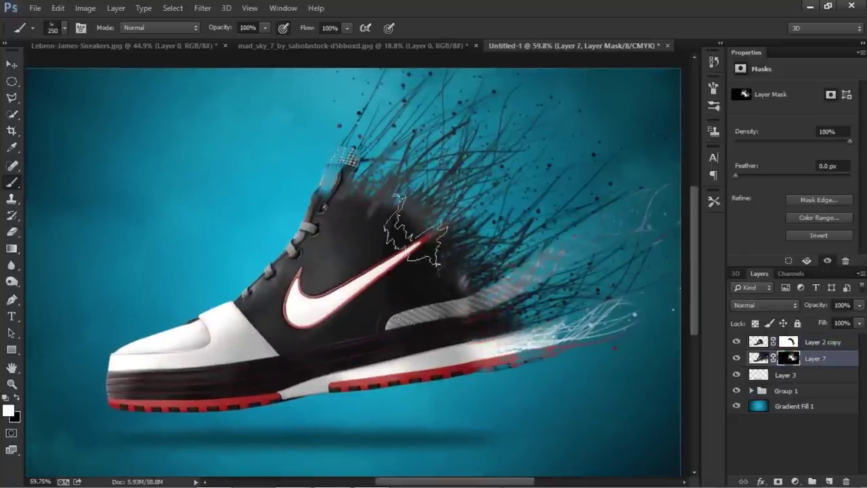
# Select the 718 splash brush tip from the Brush Preset picker.
pyautogui.rightClick(419, 218)
pyautogui.rightClick(424, 200)
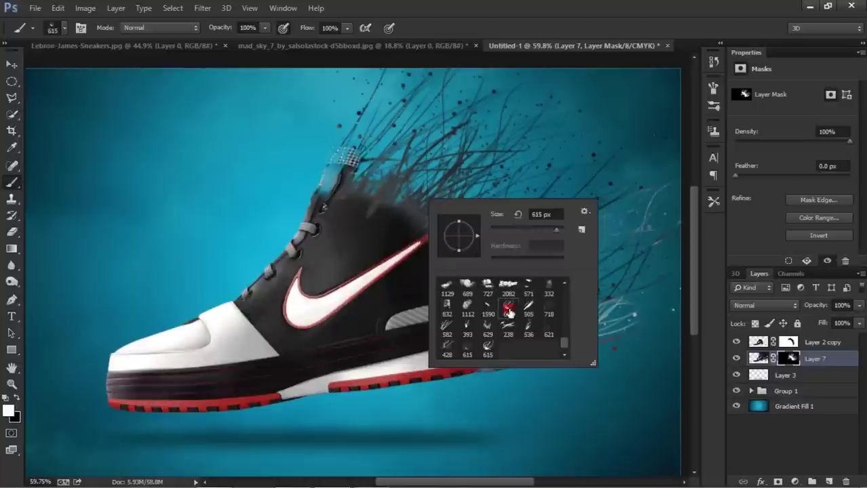
pyautogui.press('Return')
pyautogui.rightClick(422, 204)
pyautogui.press('Return')
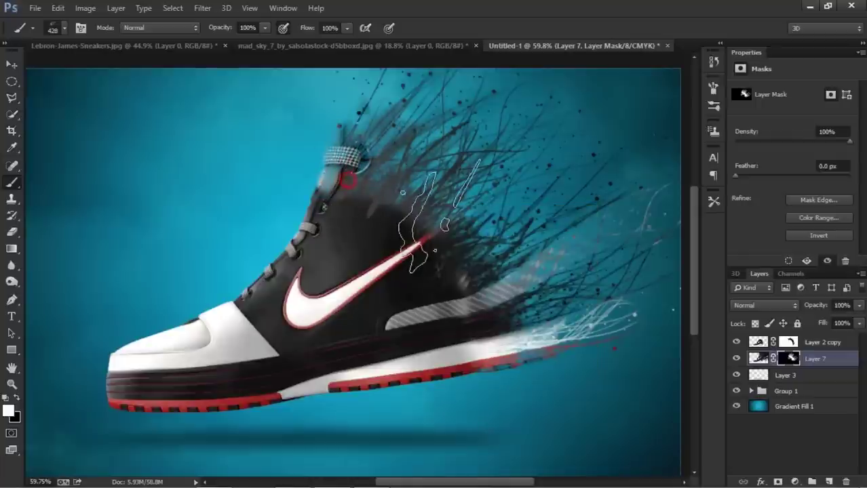
pyautogui.rightClick(411, 207)
pyautogui.press('Return')
pyautogui.rightClick(427, 221)
pyautogui.click(548, 331)
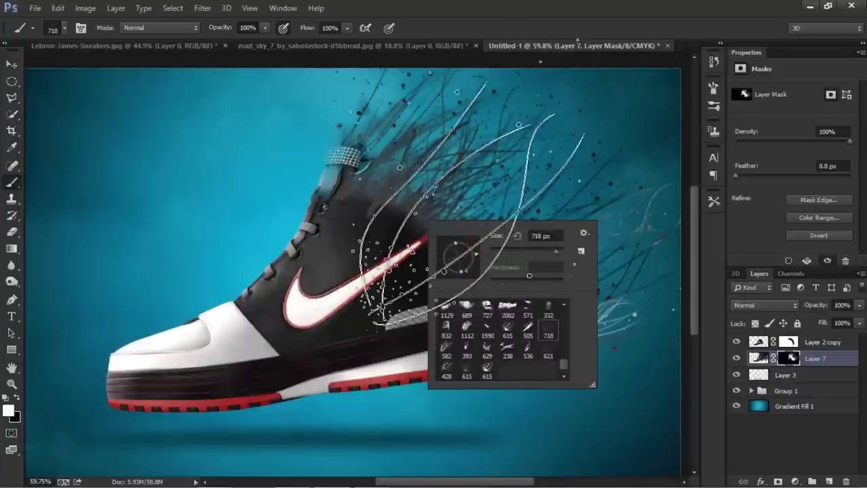
pyautogui.press('Return')
# Check the full brush settings, then rotate the splatter tip to a new angle.
pyautogui.rightClick(465, 191)
pyautogui.click(713, 88)
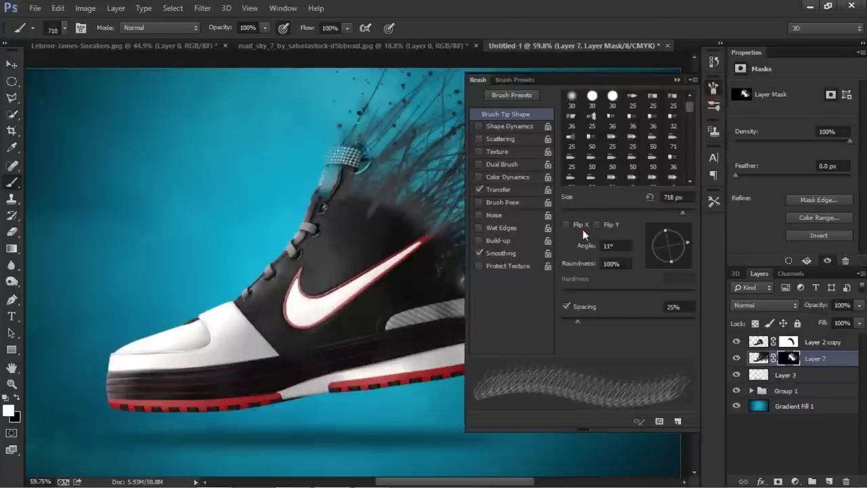
pyautogui.click(676, 80)
pyautogui.rightClick(458, 192)
pyautogui.moveTo(499, 248); pyautogui.dragTo(492, 250)
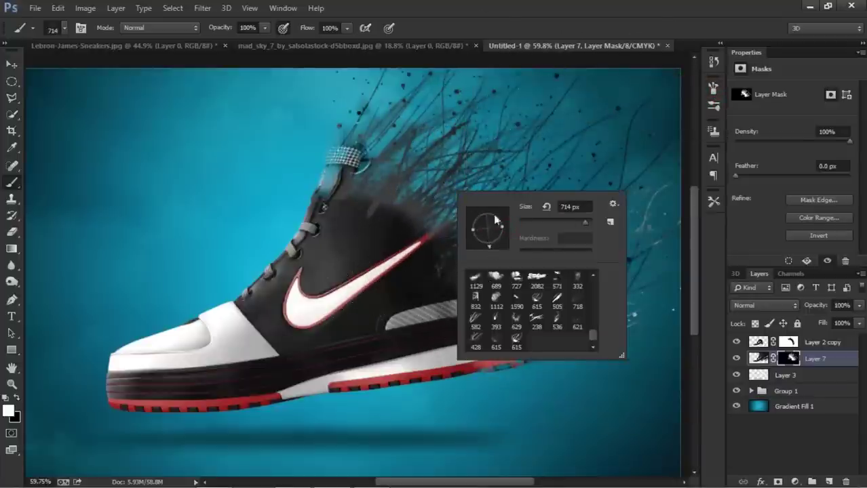
pyautogui.press('Return')
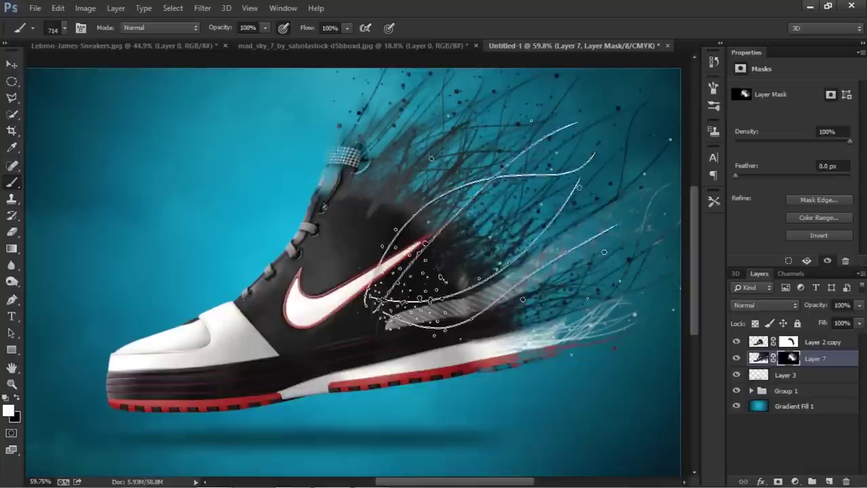
# Re-angle the splatter tip three more times, turning it more horizontal.
pyautogui.rightClick(507, 222)
pyautogui.moveTo(535, 281); pyautogui.dragTo(514, 288)
pyautogui.press('Return')
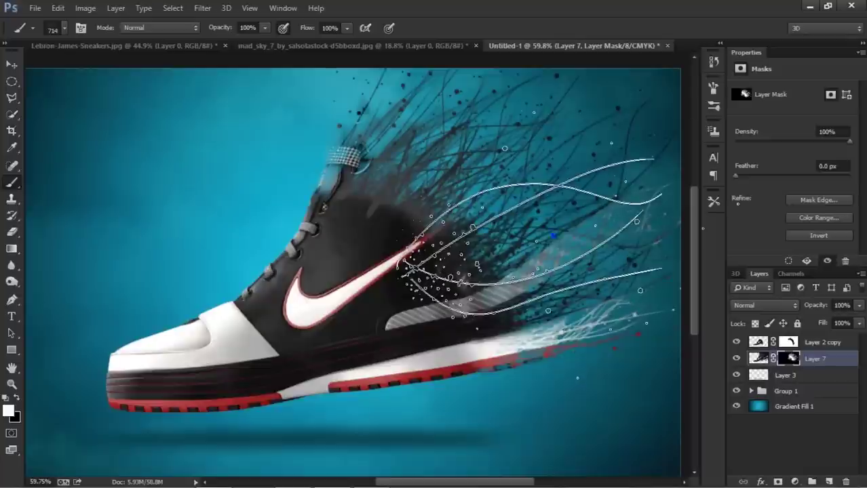
pyautogui.rightClick(560, 239)
pyautogui.moveTo(584, 279); pyautogui.dragTo(573, 285)
pyautogui.press('Return')
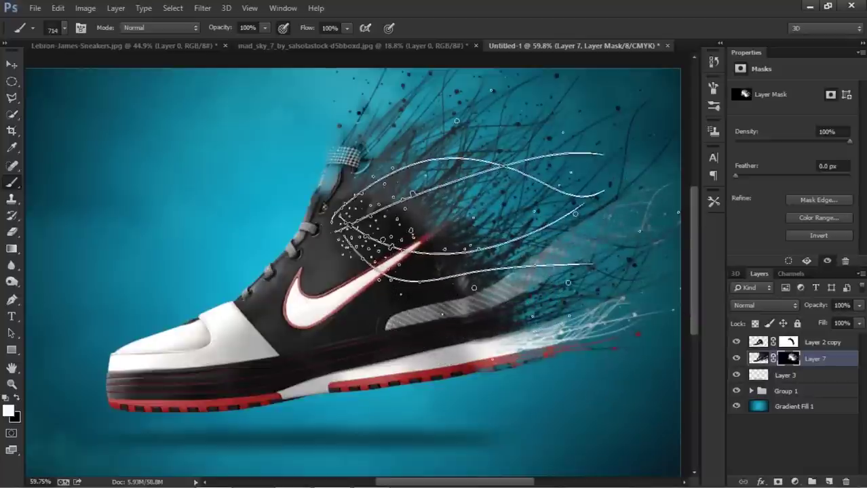
pyautogui.rightClick(508, 220)
pyautogui.moveTo(536, 252); pyautogui.dragTo(524, 271)
pyautogui.press('Return')
# On Layer 2 copy's mask, paint out smoke between the laces and swoosh at 400 px.
pyautogui.press('v')
pyautogui.hotkey('ctrl', '0')
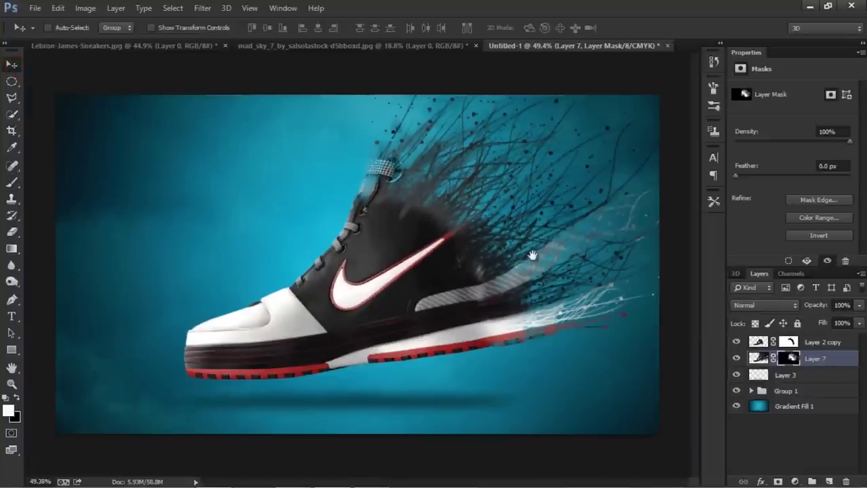
pyautogui.click(736, 342)
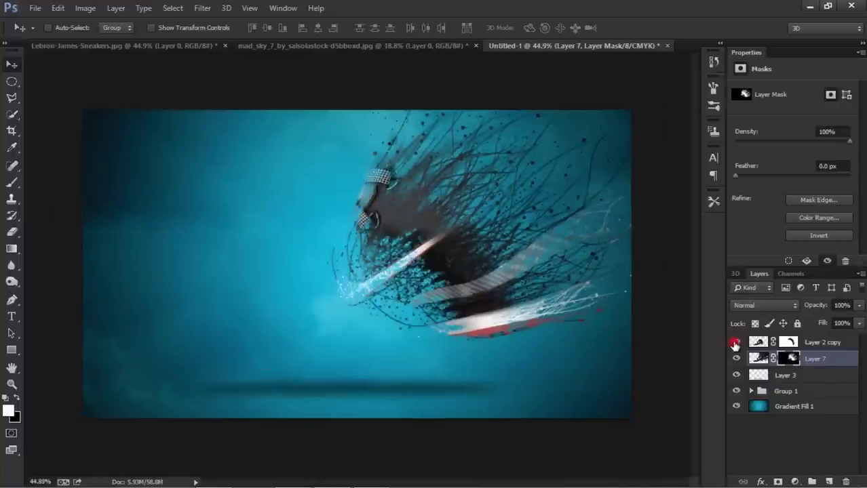
pyautogui.click(789, 342)
pyautogui.scroll(1, 504, 228)
pyautogui.press('b')
pyautogui.rightClick(540, 172)
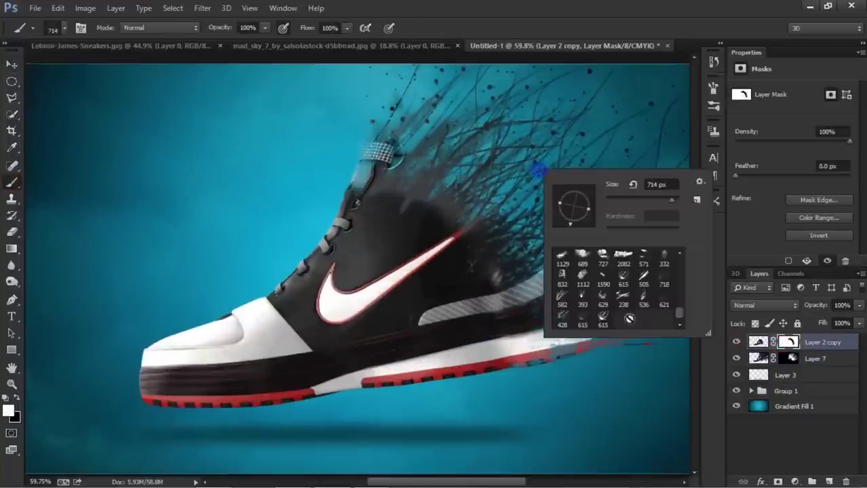
pyautogui.scroll(5, 627, 299)
pyautogui.scroll(2, 344, 217)
pyautogui.press('[')
pyautogui.press('[')
pyautogui.press('[')
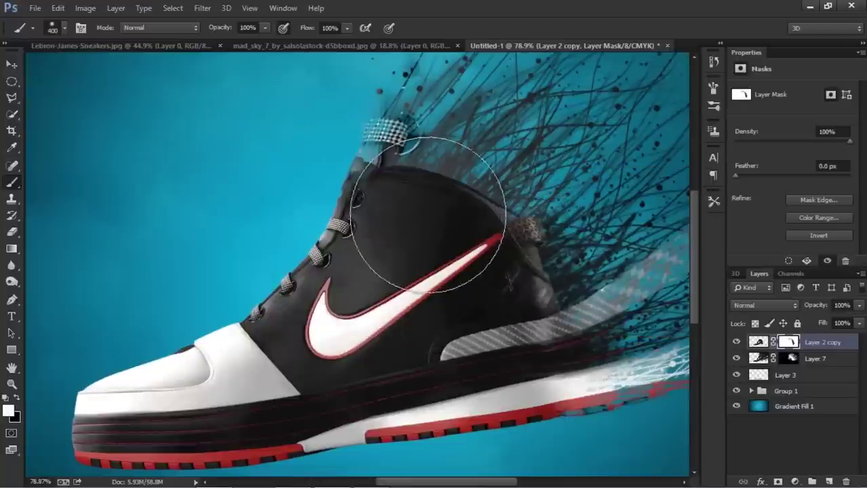
pyautogui.moveTo(409, 175); pyautogui.dragTo(537, 266)
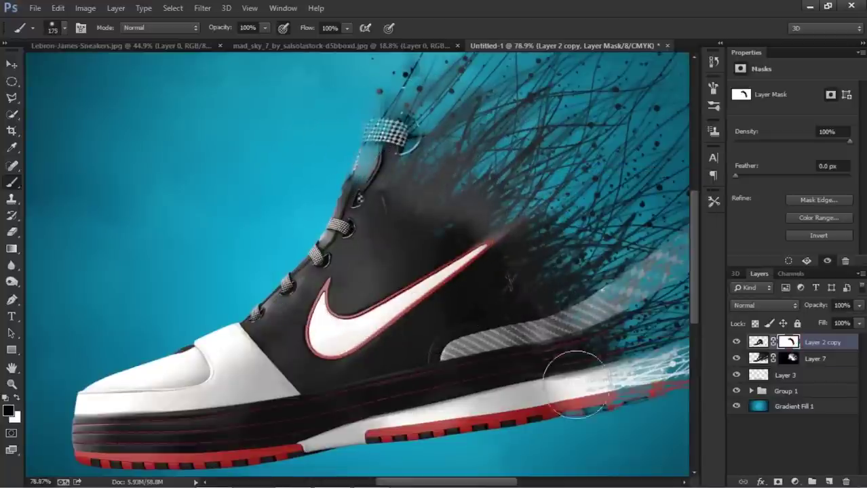
# On Layer 7's mask, stamp 621 splatter strands near the shoe's collar.
pyautogui.click(787, 358)
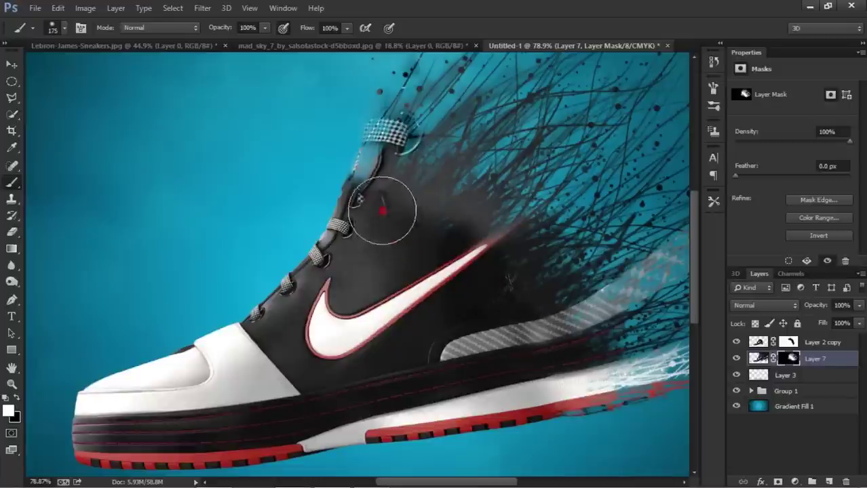
pyautogui.scroll(-1, 547, 386)
pyautogui.rightClick(478, 170)
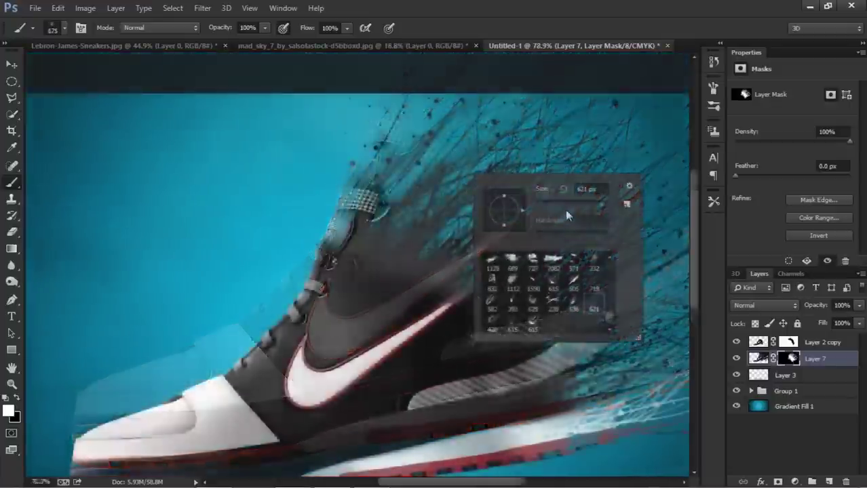
pyautogui.click(516, 251)
pyautogui.press('Return')
pyautogui.click(452, 218)
pyautogui.press('[')
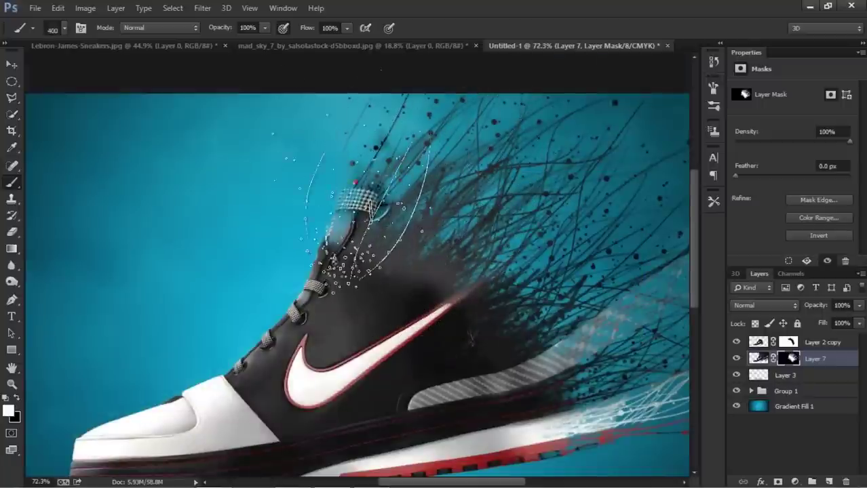
# Resize the splatter brush to 261, 500 and 300 px, toggling between black and white.
pyautogui.rightClick(445, 157)
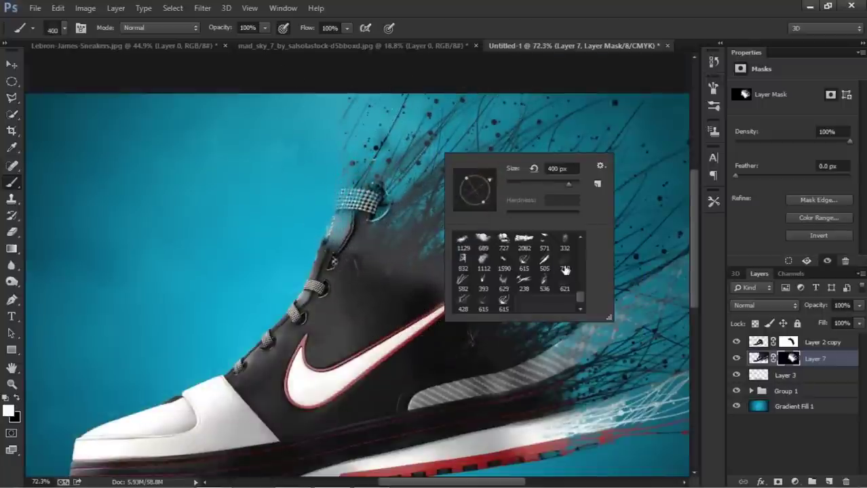
pyautogui.moveTo(553, 190); pyautogui.dragTo(490, 198)
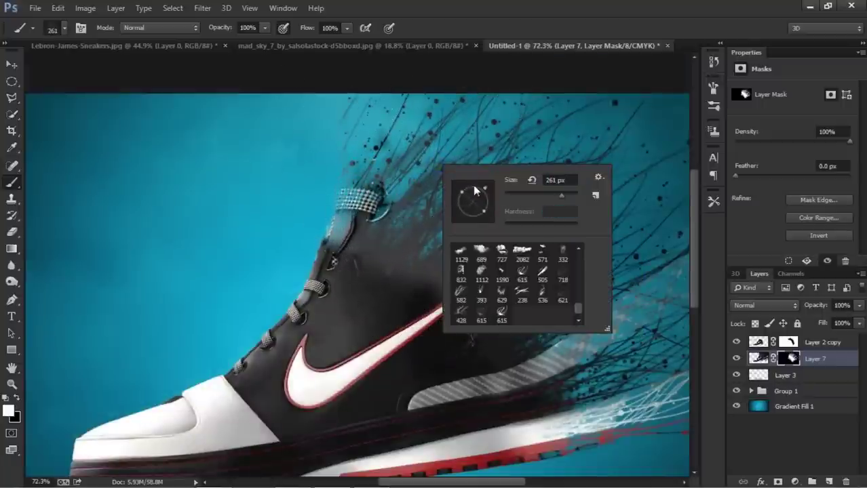
pyautogui.press('Return')
pyautogui.rightClick(420, 143)
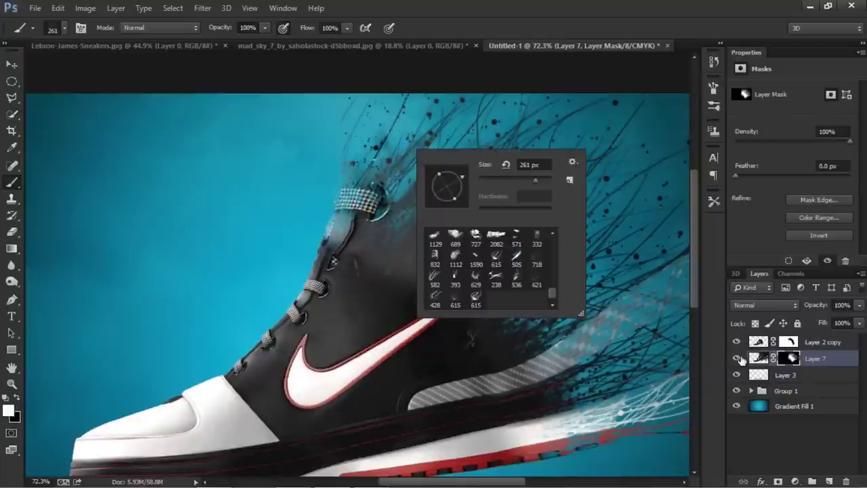
pyautogui.press('Return')
pyautogui.press('x')
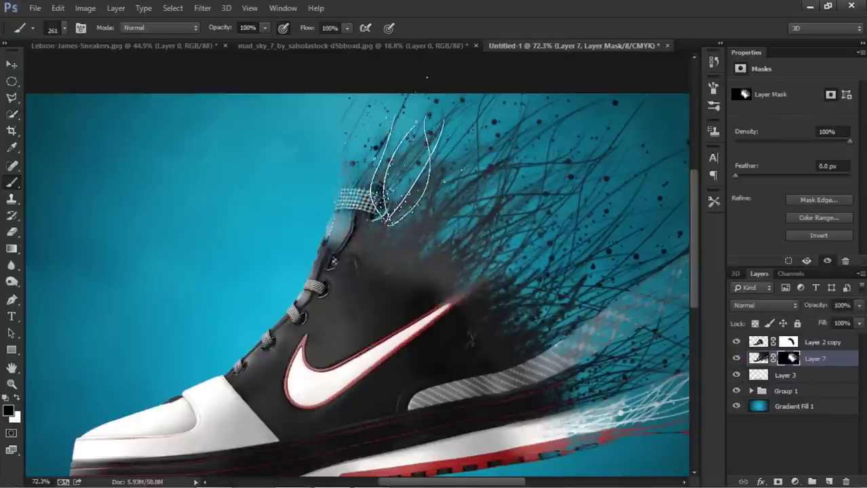
pyautogui.press('x')
pyautogui.press(']')
pyautogui.press(']')
pyautogui.press(']')
pyautogui.rightClick(409, 144)
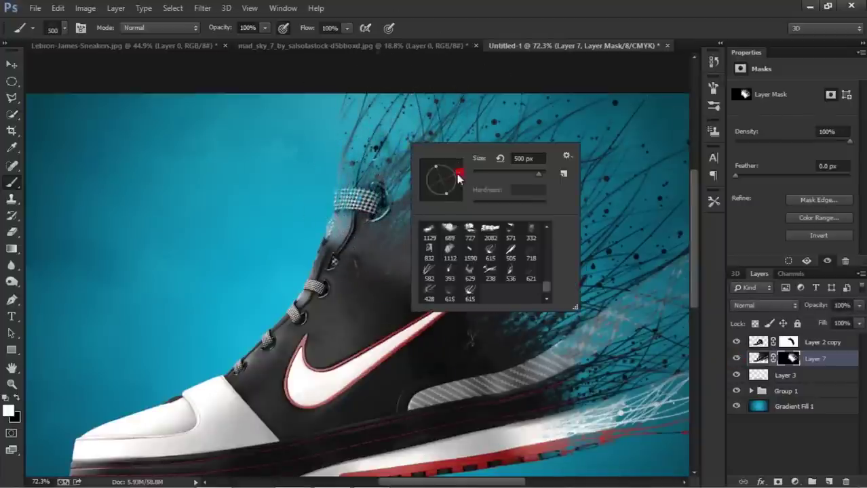
pyautogui.press('Return')
pyautogui.press('[')
pyautogui.press('[')
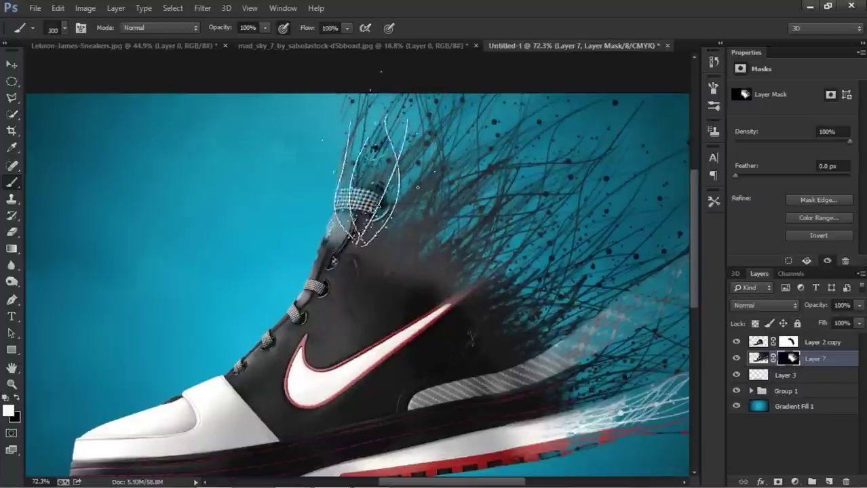
# Burn Layer 7's upper around the swoosh and the heel streaks with a 200 brush.
pyautogui.click(757, 358)
pyautogui.press('o')
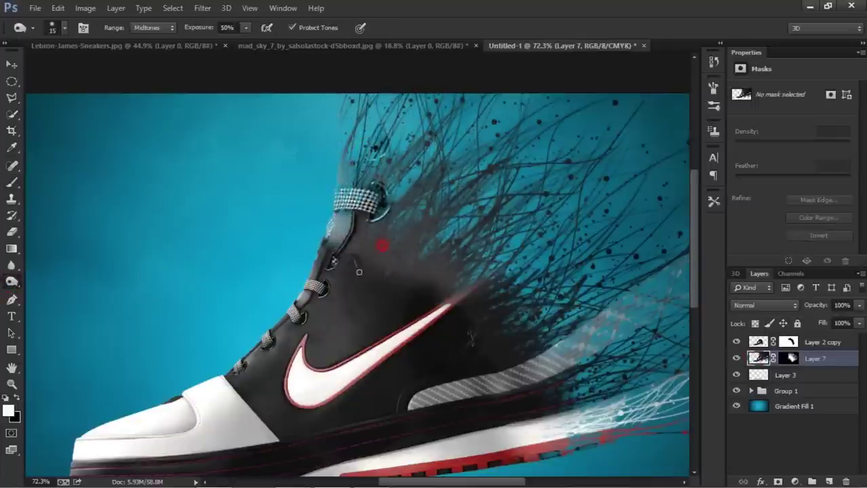
pyautogui.moveTo(359, 241); pyautogui.dragTo(498, 358)
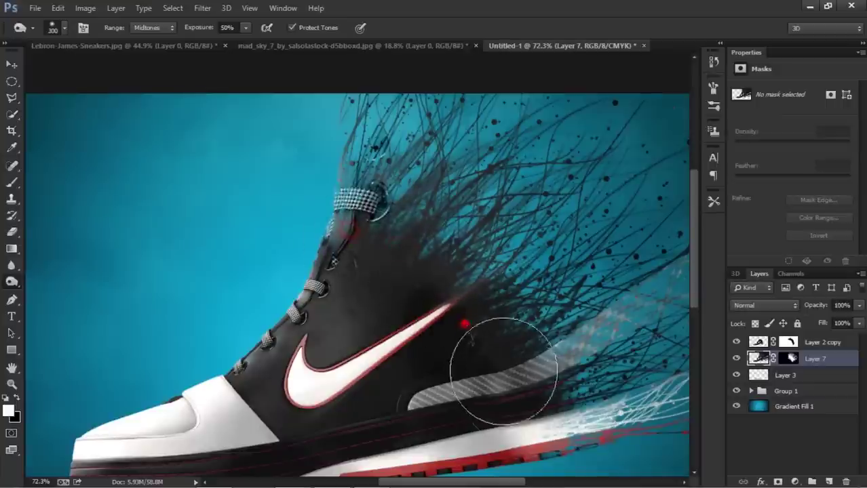
pyautogui.press('[')
pyautogui.moveTo(600, 305); pyautogui.dragTo(550, 384)
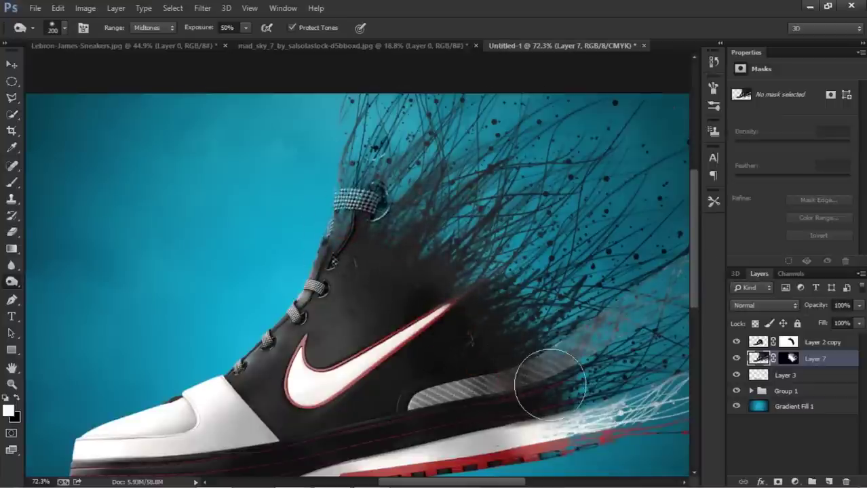
pyautogui.moveTo(496, 297); pyautogui.dragTo(405, 240)
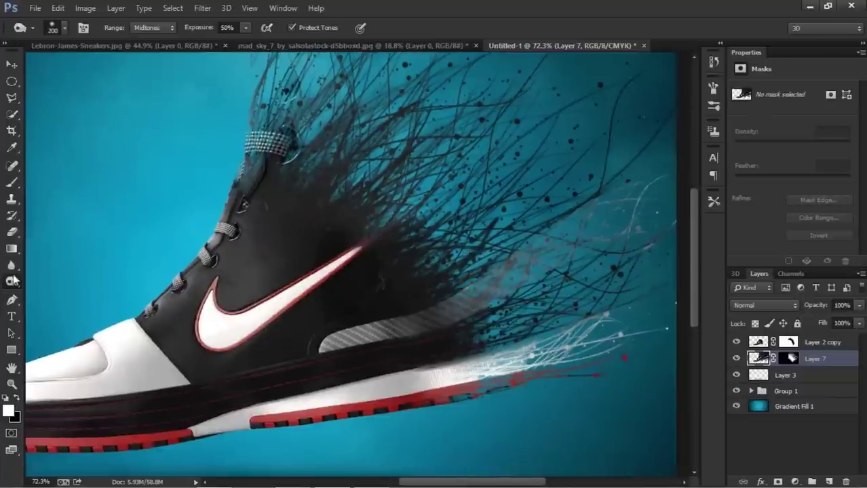
# Switch to the Dodge tool, fit the image on screen and select Layer 2 copy.
pyautogui.rightClick(13, 281)
pyautogui.click(54, 279)
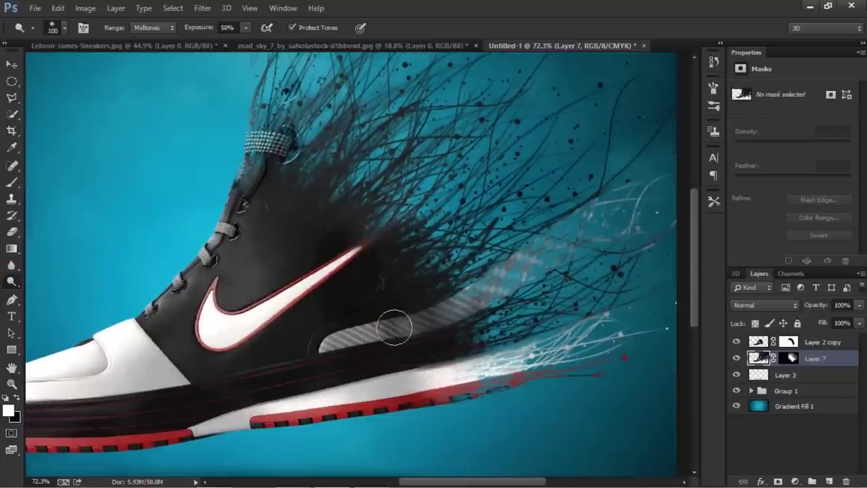
pyautogui.hotkey('ctrl', '0')
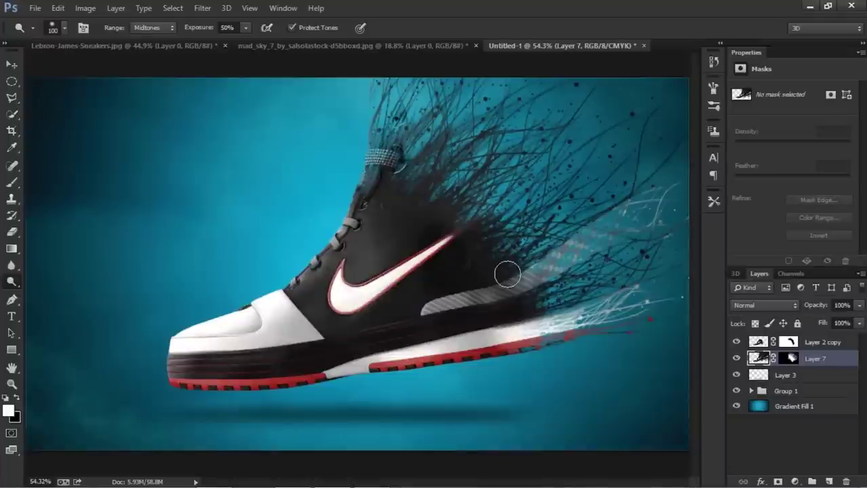
pyautogui.scroll(-2, 507, 274)
pyautogui.click(828, 343)
# Add a new layer above Layer 3 and dab a soft white brush spot.
pyautogui.press('b')
pyautogui.click(823, 374)
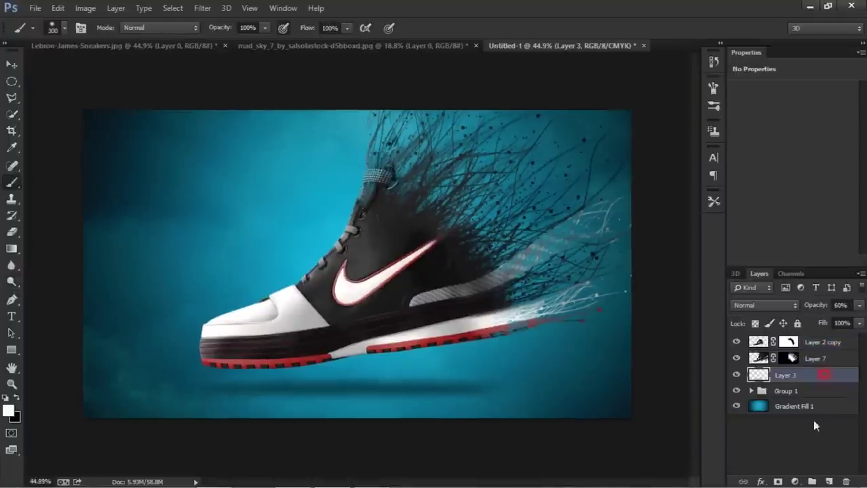
pyautogui.click(829, 481)
pyautogui.click(503, 199)
# Free-transform the white dab wider and tilt it about −6.55°, then commit.
pyautogui.hotkey('ctrl', 't')
pyautogui.moveTo(456, 275)
pyautogui.mouseDown()
pyautogui.moveTo(509, 323)
pyautogui.moveTo(514, 361)
pyautogui.mouseUp()
pyautogui.scroll(-3, 508, 324)
pyautogui.moveTo(280, 253); pyautogui.dragTo(242, 280)
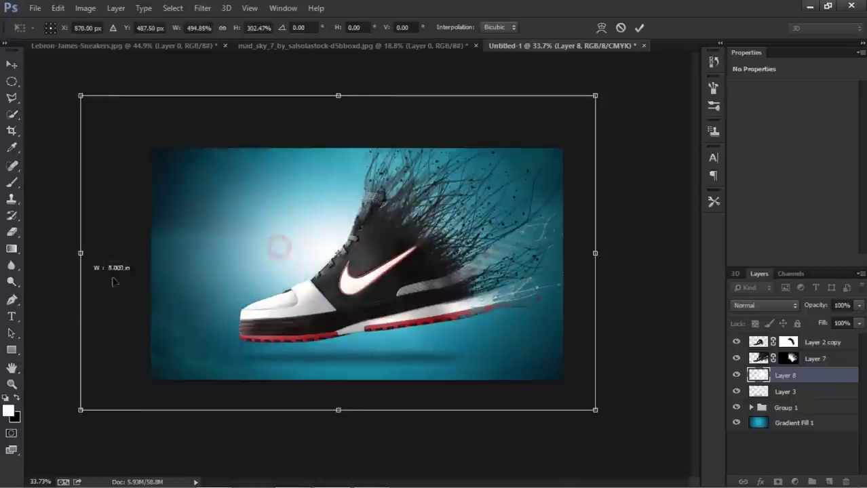
pyautogui.moveTo(147, 91)
pyautogui.mouseDown()
pyautogui.moveTo(122, 131)
pyautogui.moveTo(241, 181)
pyautogui.mouseUp()
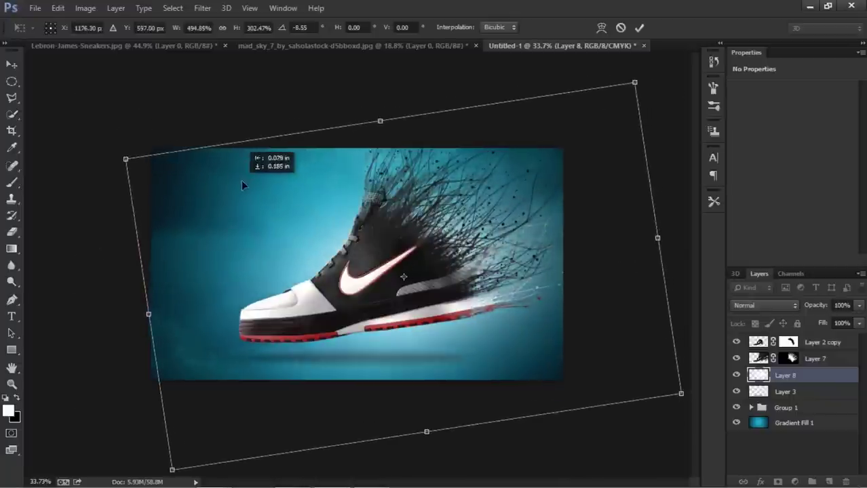
pyautogui.click(639, 27)
pyautogui.hotkey('ctrl', '0')
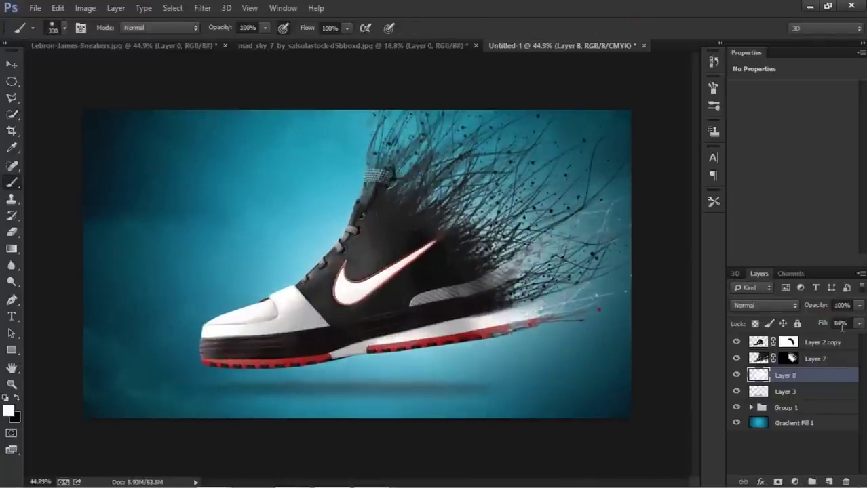